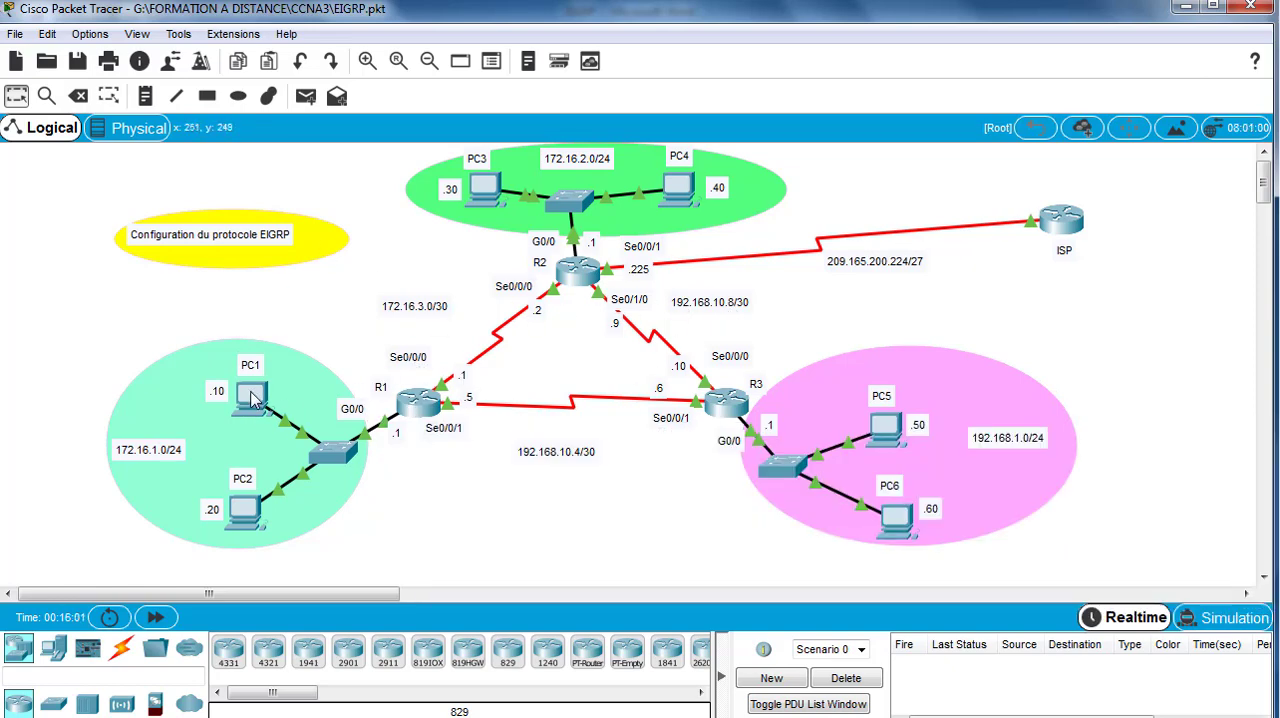
Step: Examine the port and IP address summaries of PC1 and routers R1, R2 and R3 in the topology
mouse_move(254, 403)
mouse_move(420, 412)
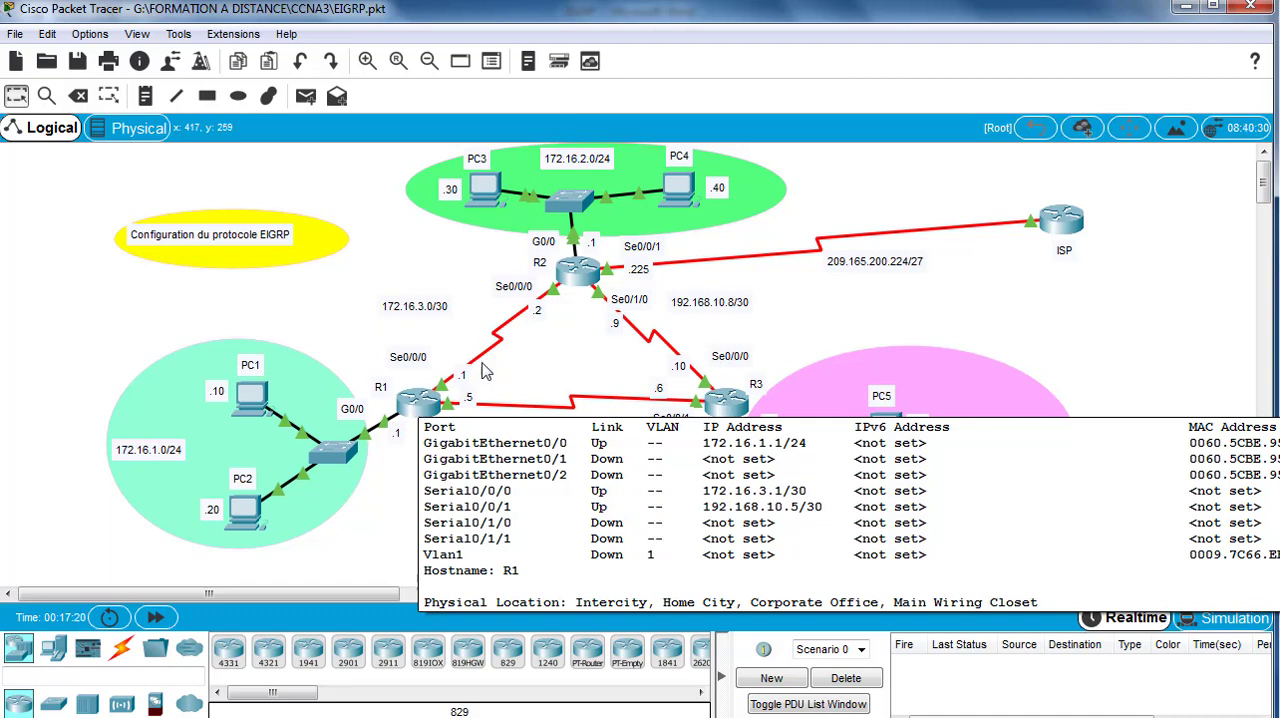
mouse_move(578, 272)
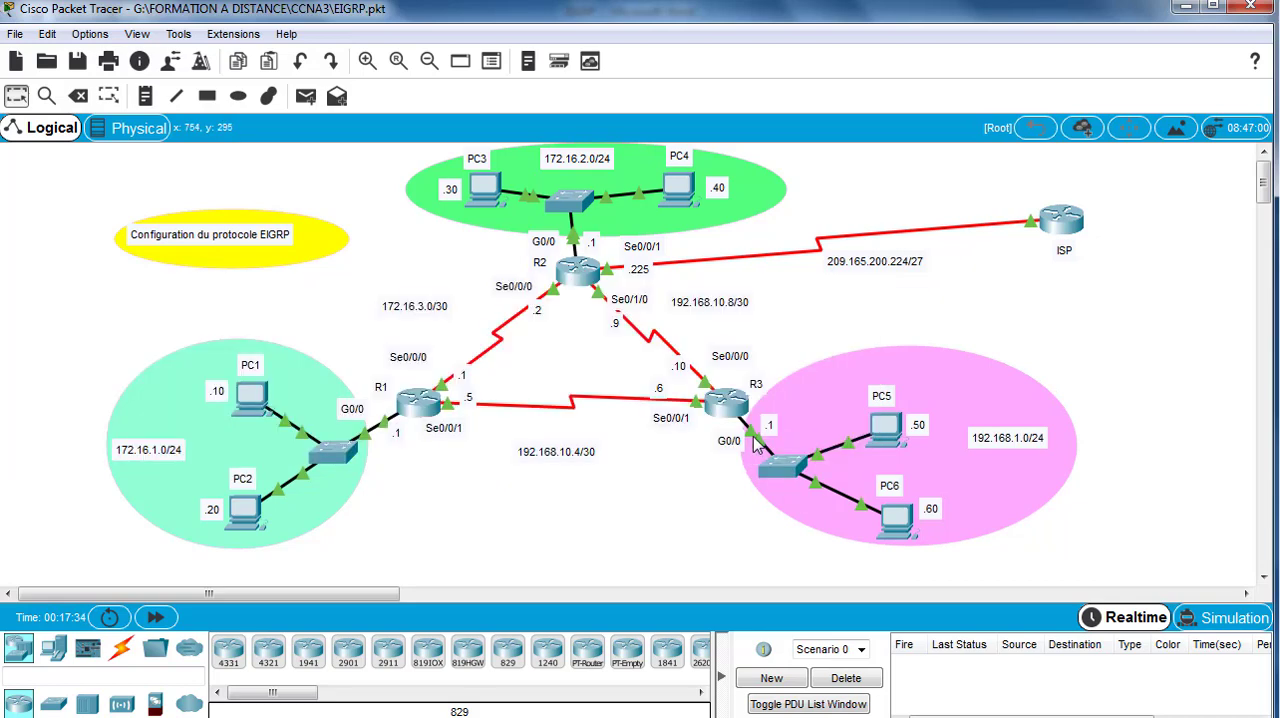
mouse_move(735, 408)
Step: Test connectivity inside each LAN with simple PDUs from PC1 to PC2, PC3 to PC4, and PC5 to PC6
click(307, 96)
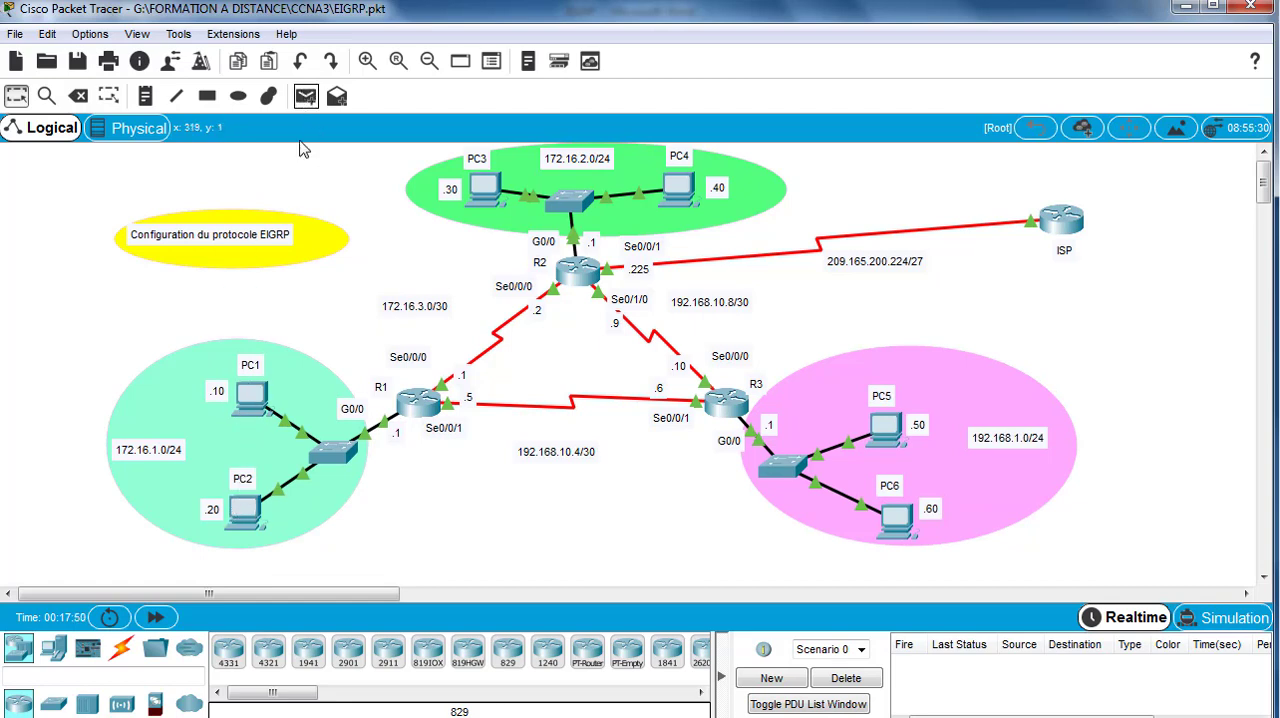
click(252, 398)
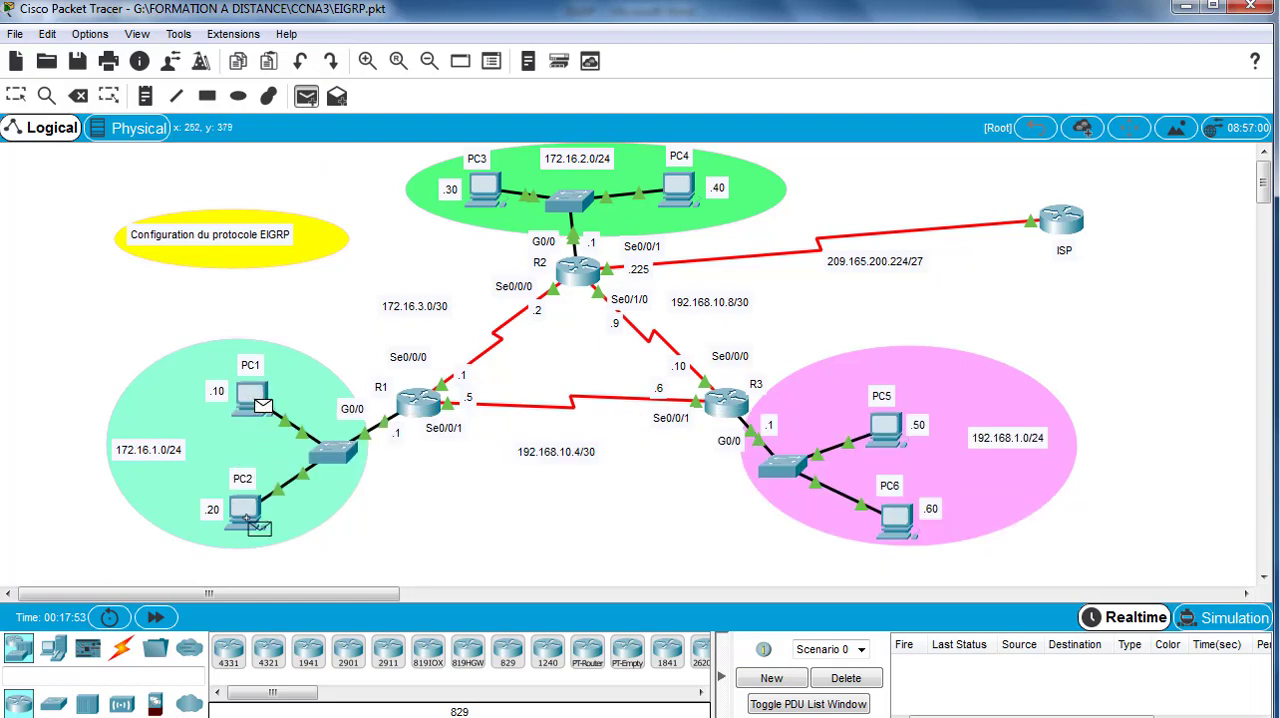
click(252, 522)
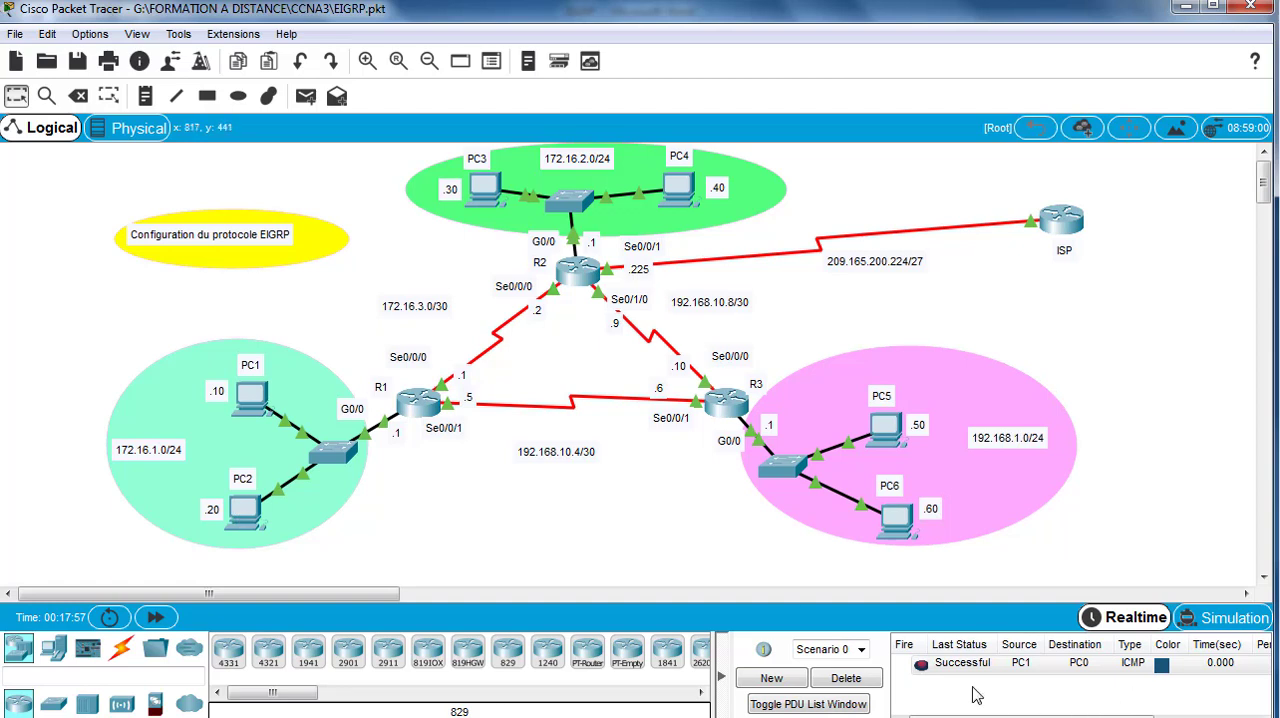
click(308, 98)
click(488, 192)
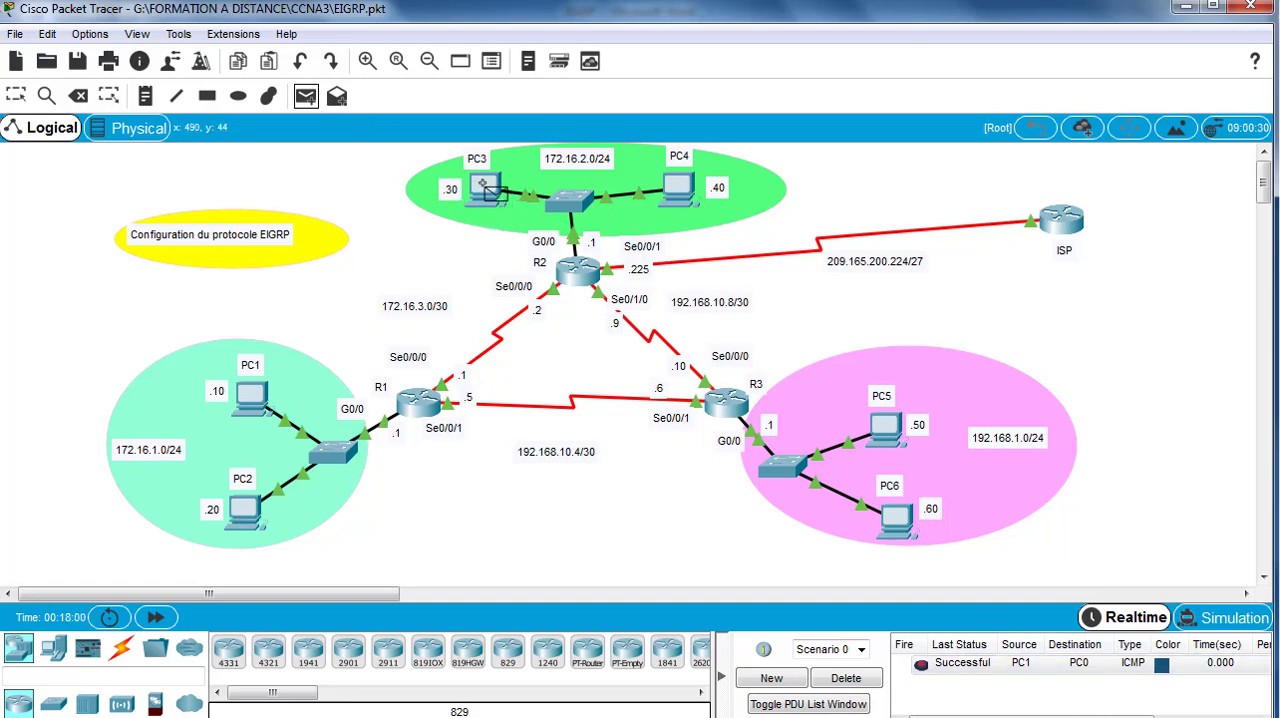
click(678, 186)
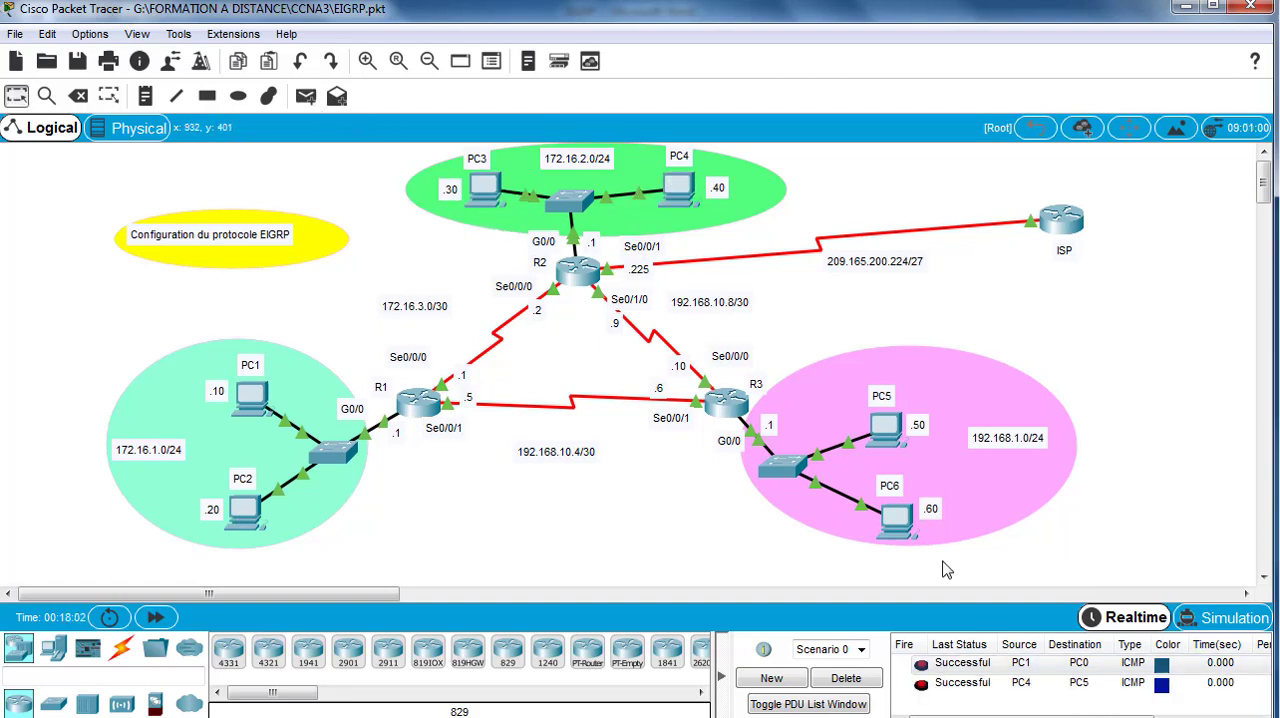
click(307, 97)
click(884, 430)
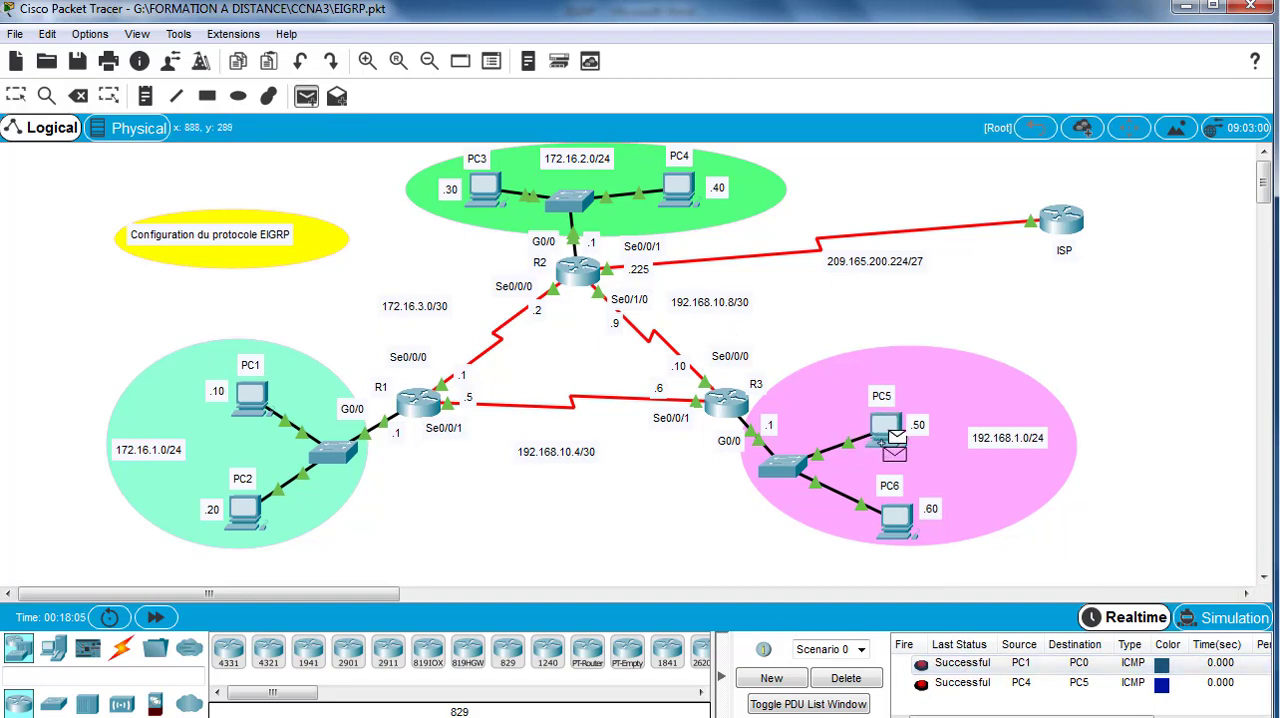
click(898, 520)
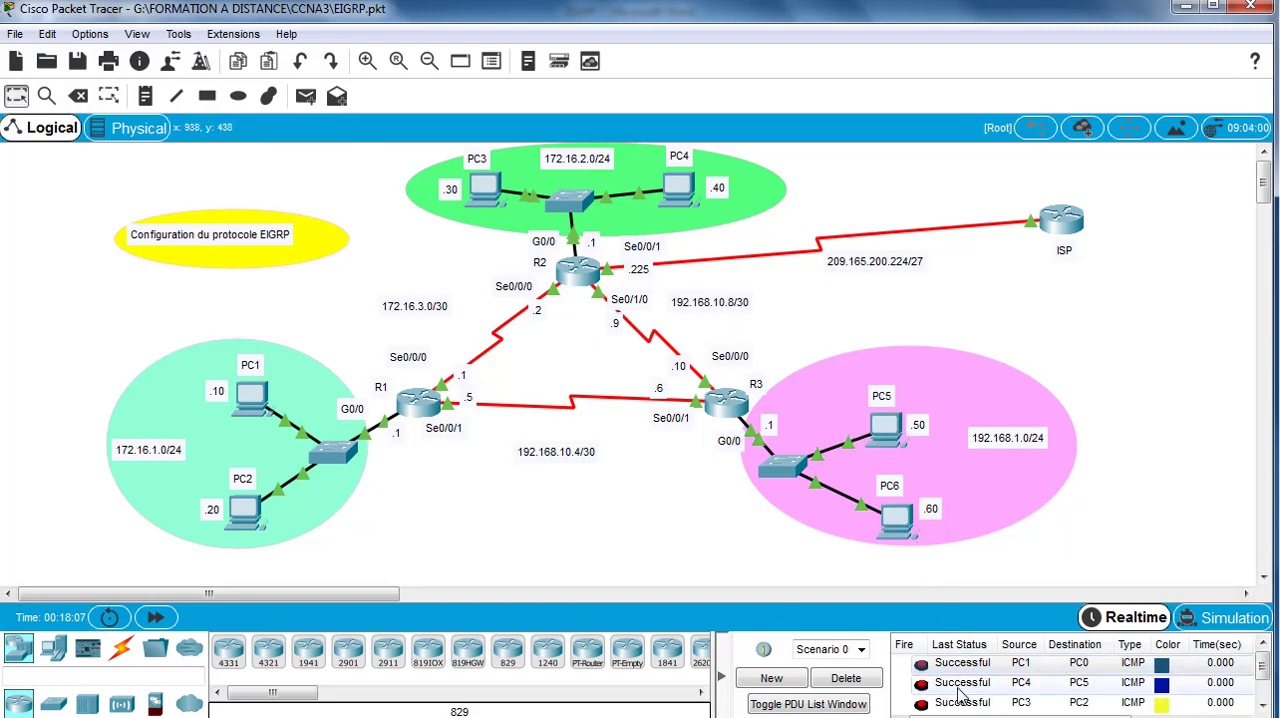
Step: Delete the scenario with all its PDUs and send a simple PDU from PC1 to PC3
click(845, 679)
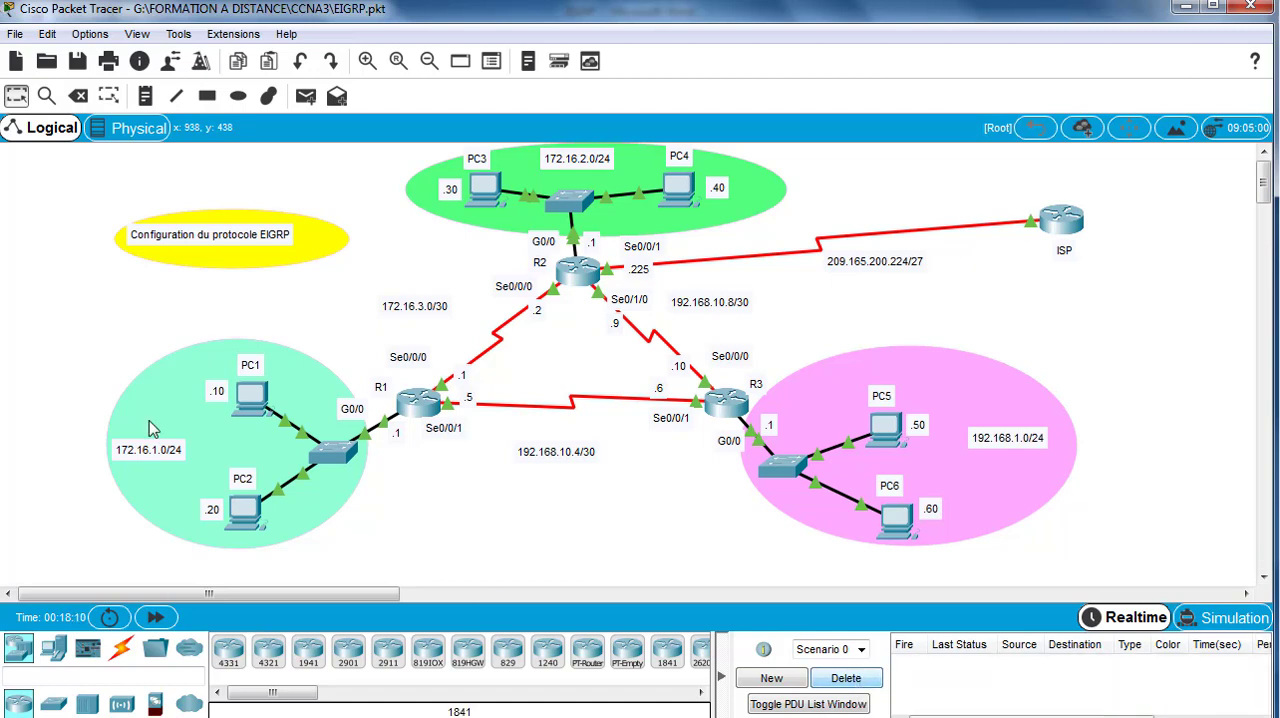
click(306, 96)
click(254, 396)
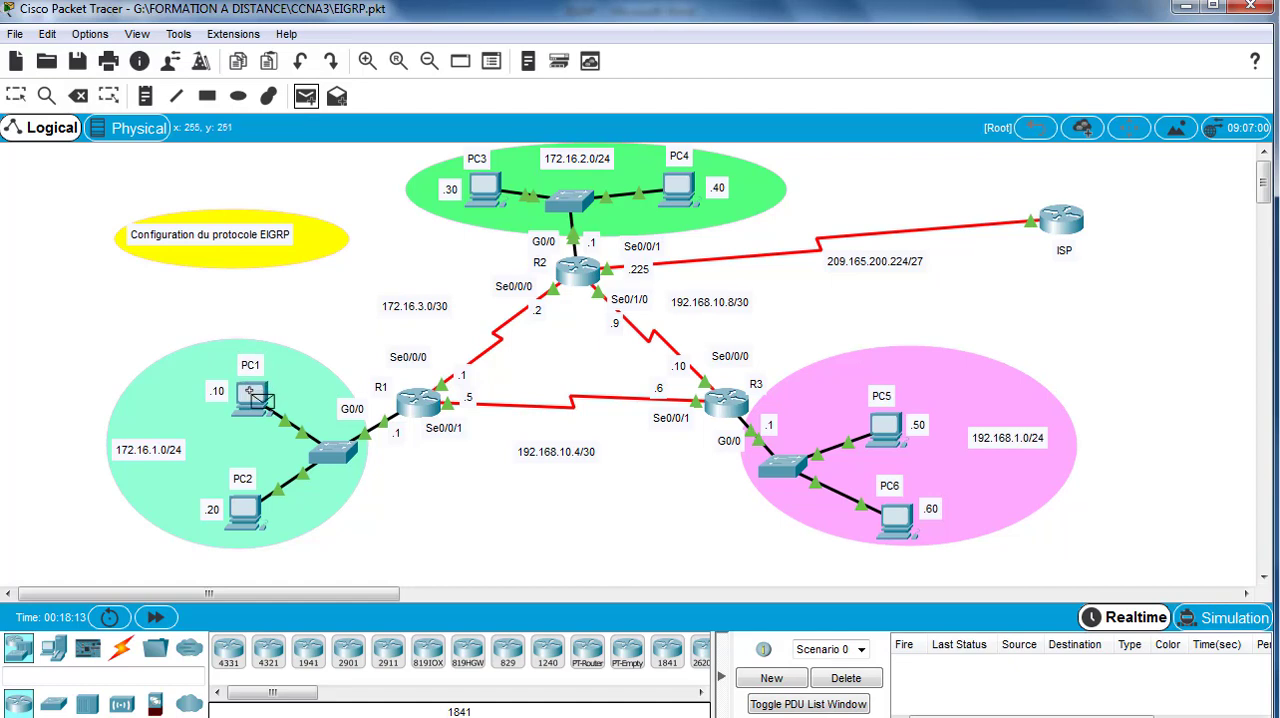
click(488, 188)
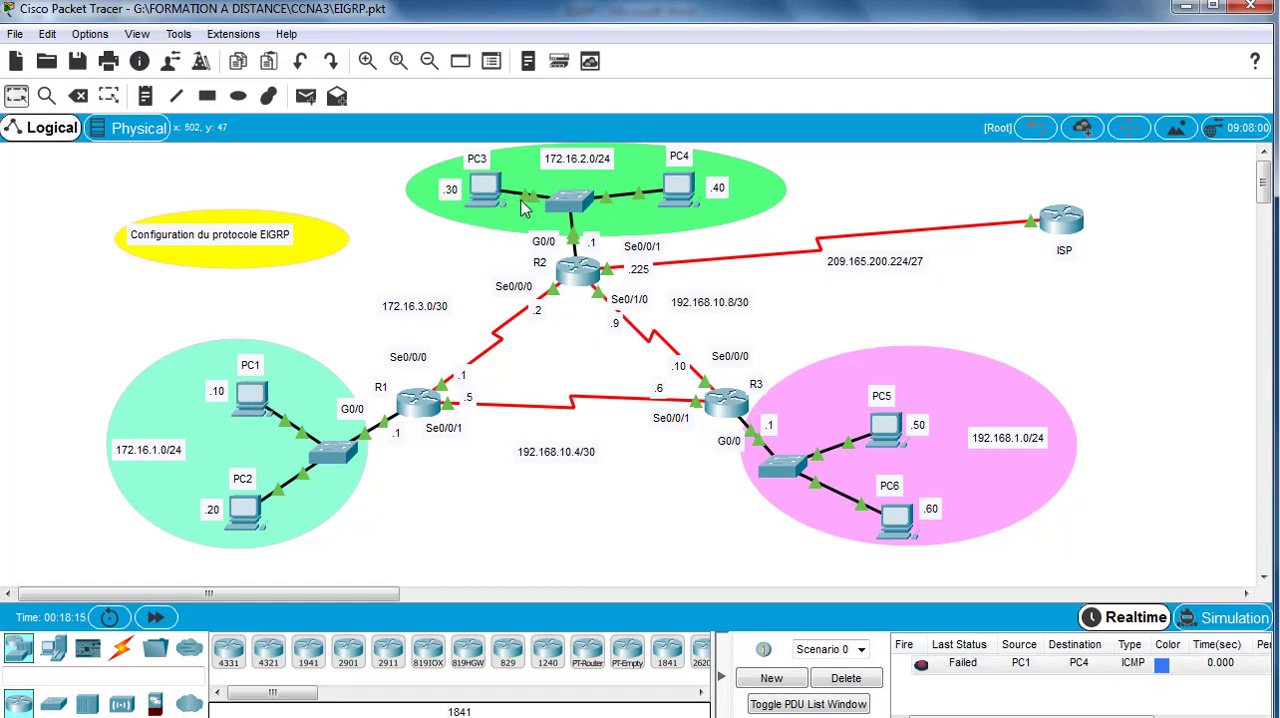
click(920, 667)
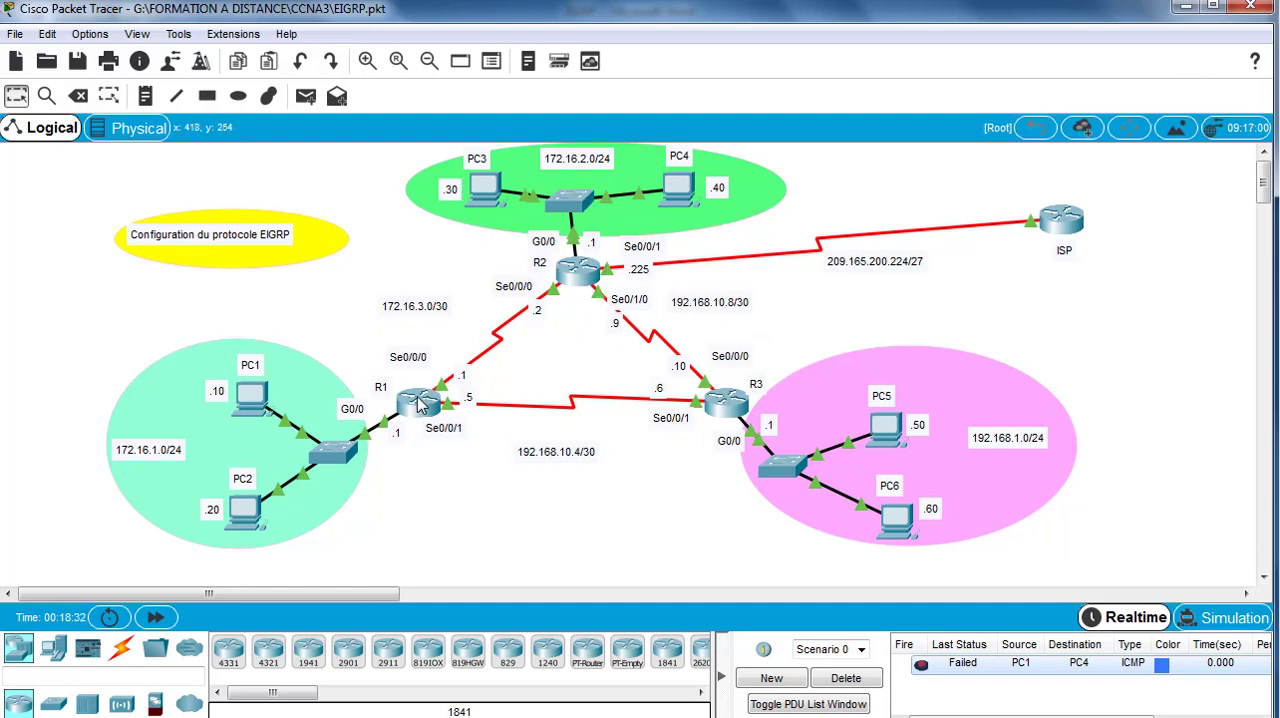
Step: Open the command line of router R1 and enter privileged EXEC mode
mouse_move(421, 403)
mouse_move(408, 432)
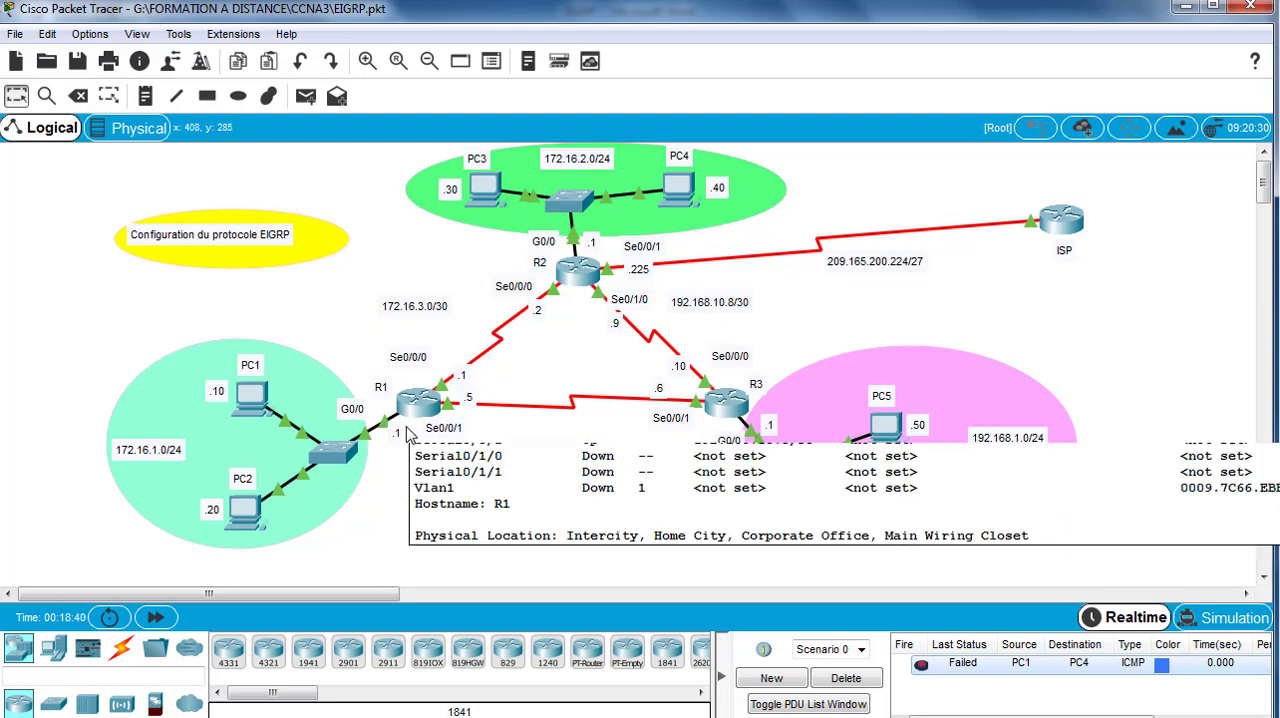
click(410, 405)
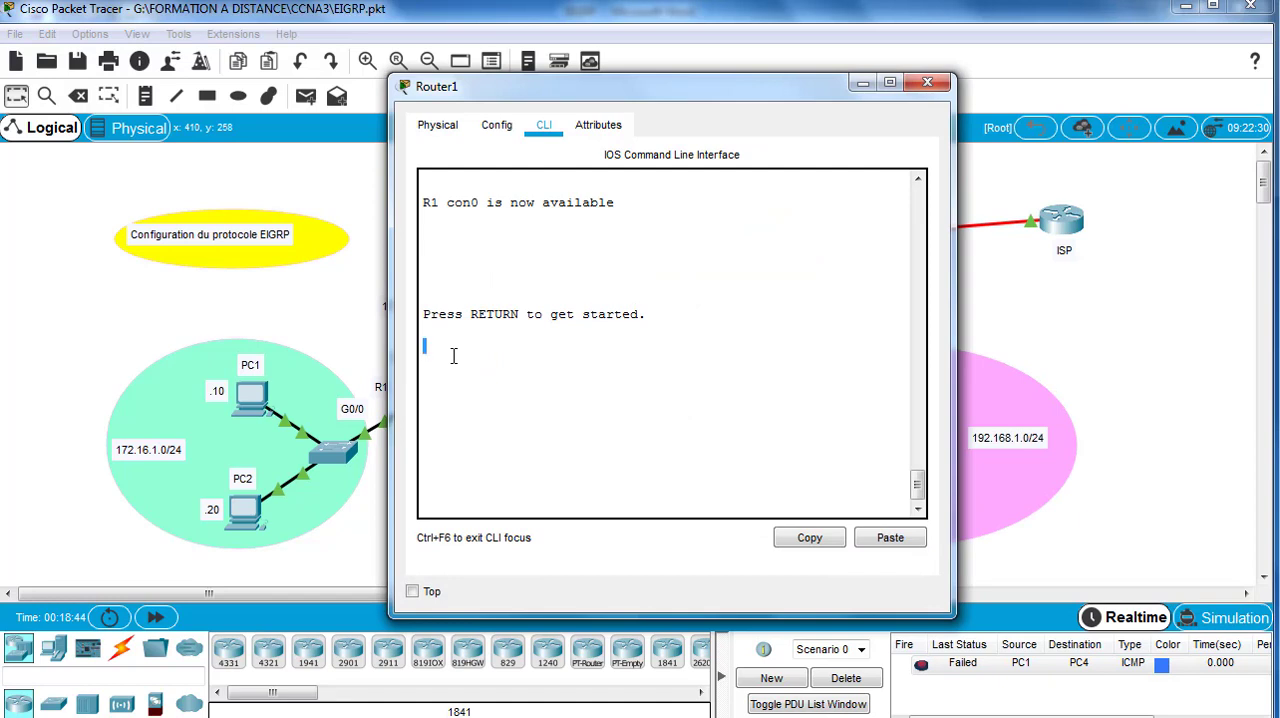
key(Return)
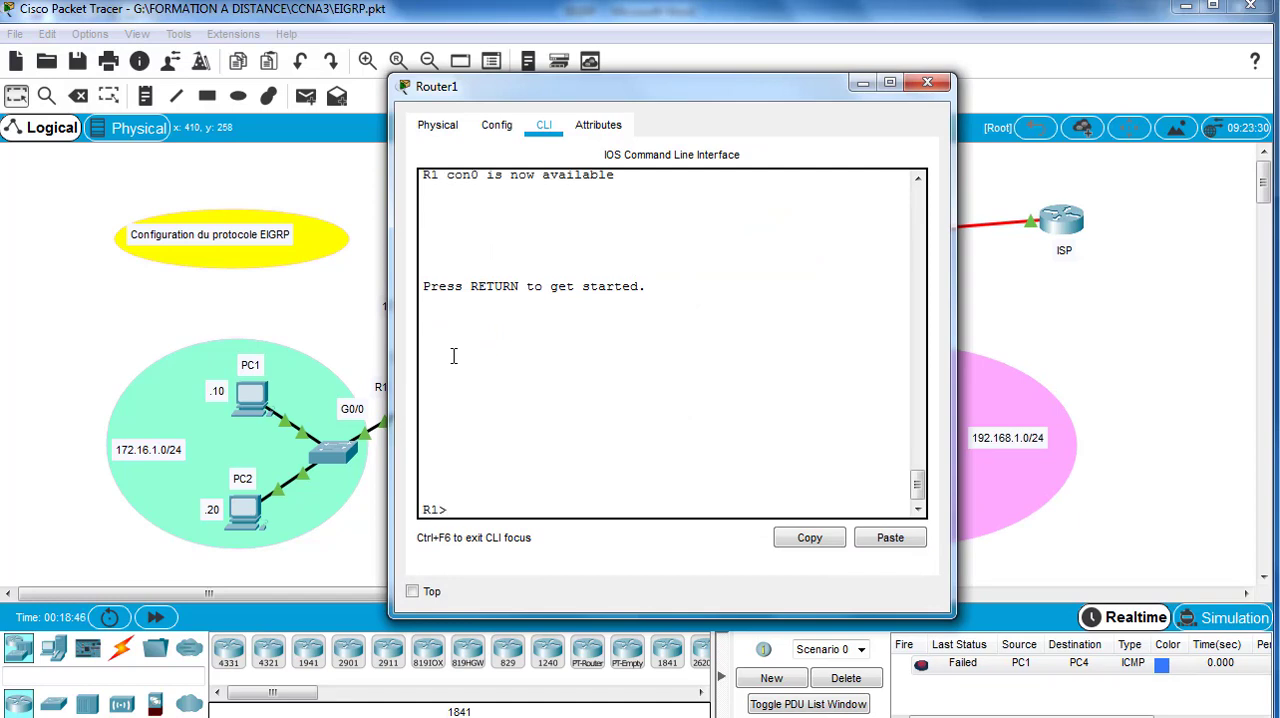
text(enable)
key(Return)
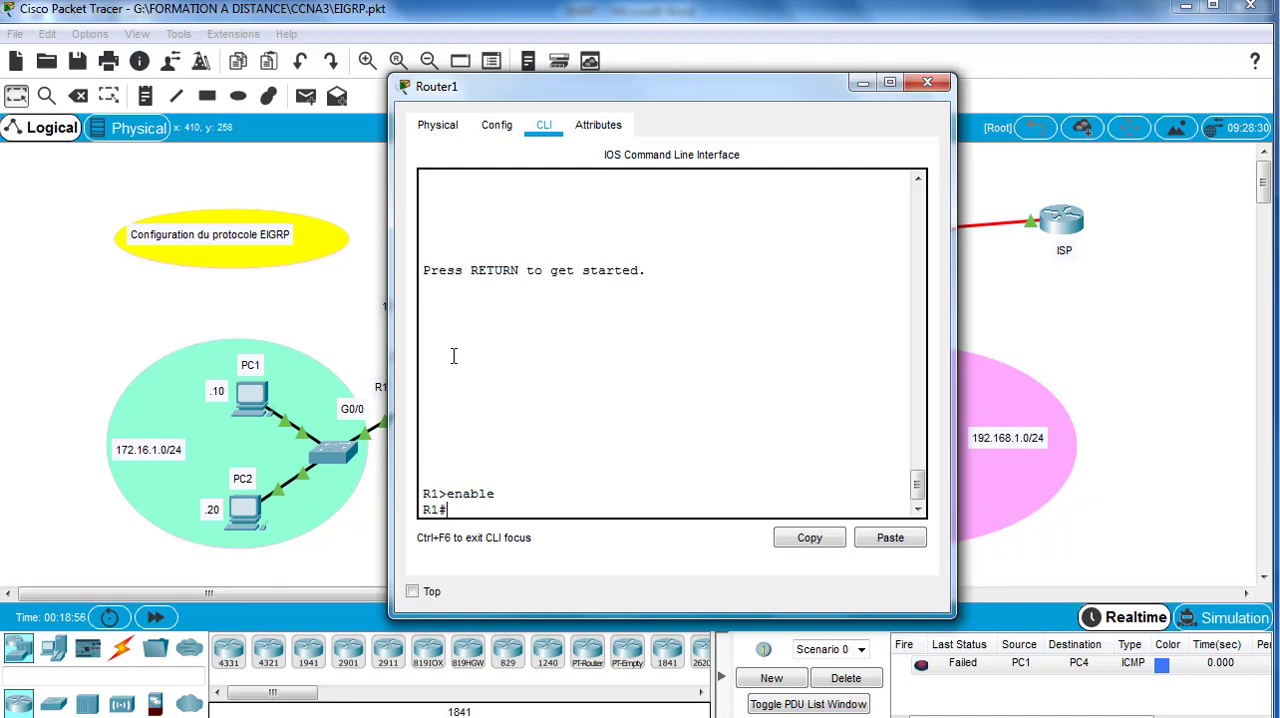
Step: Display R1's running configuration and review the addressing of its GigabitEthernet and Serial0/0 interfaces
drag(518, 94, 619, 94)
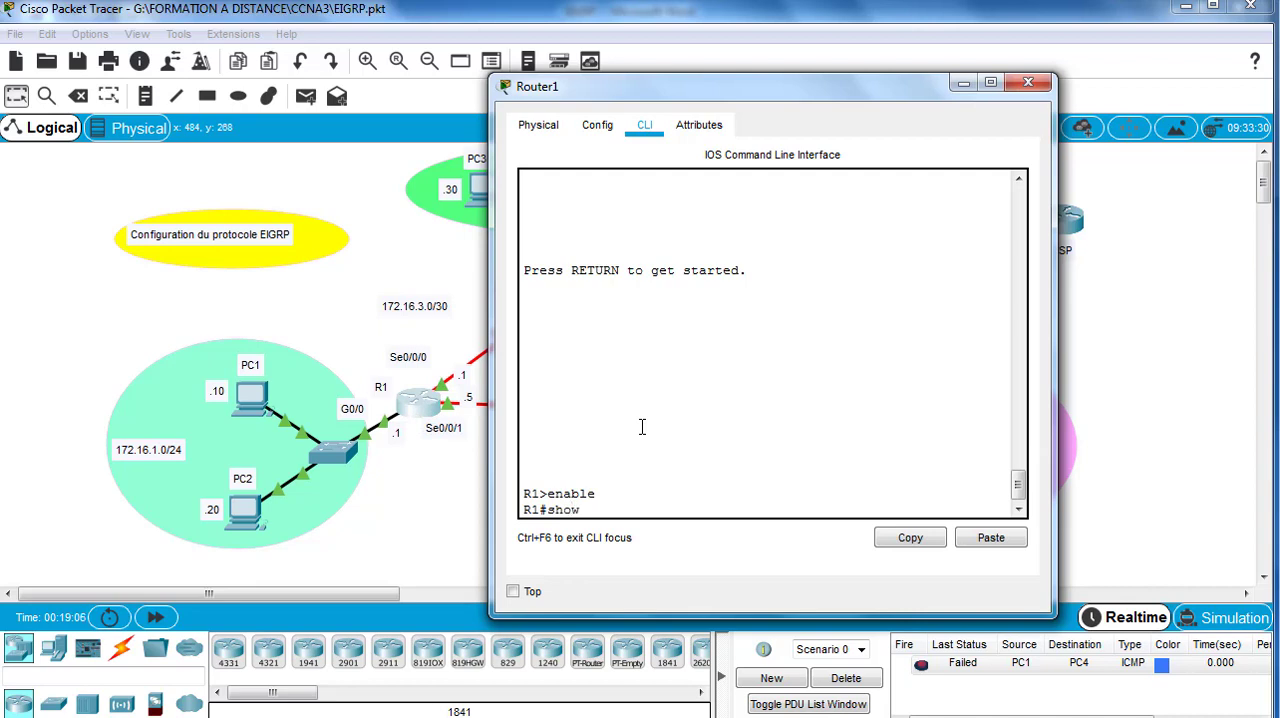
text(n)
key(Return)
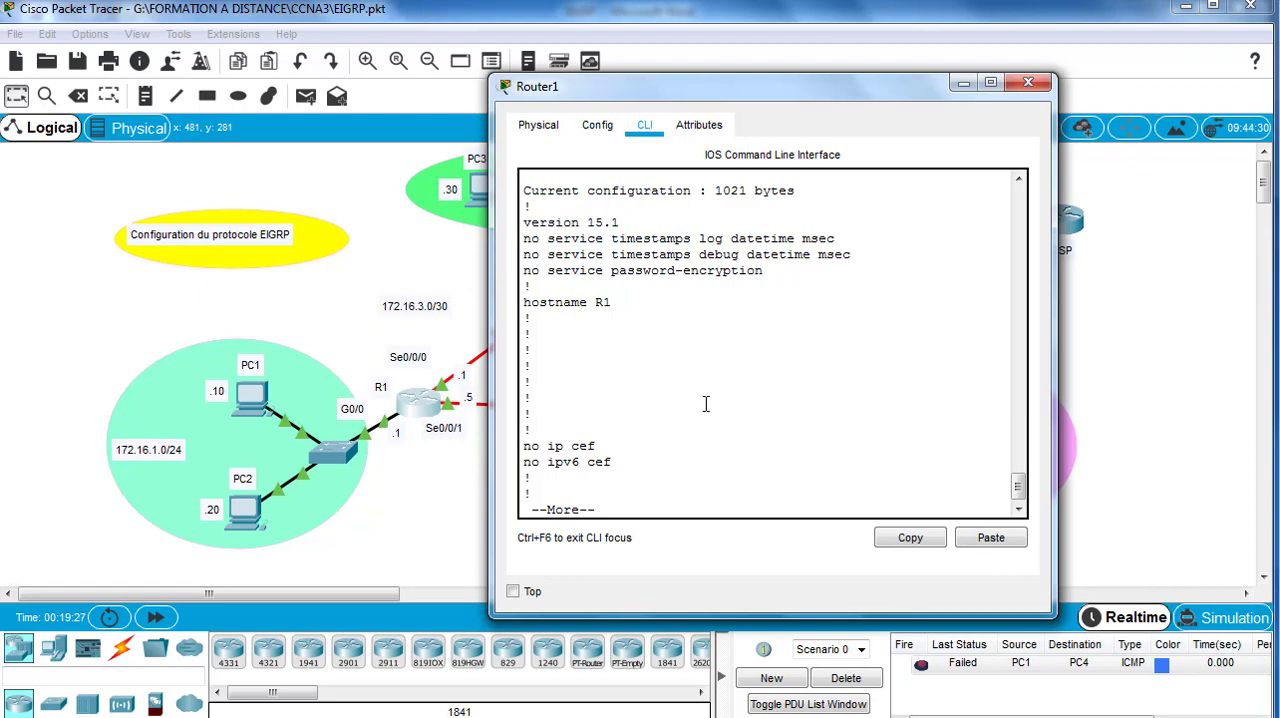
key(Return)
key(Return)
key(Return)
key(Return)
key(Return)
key(Return)
key(Return)
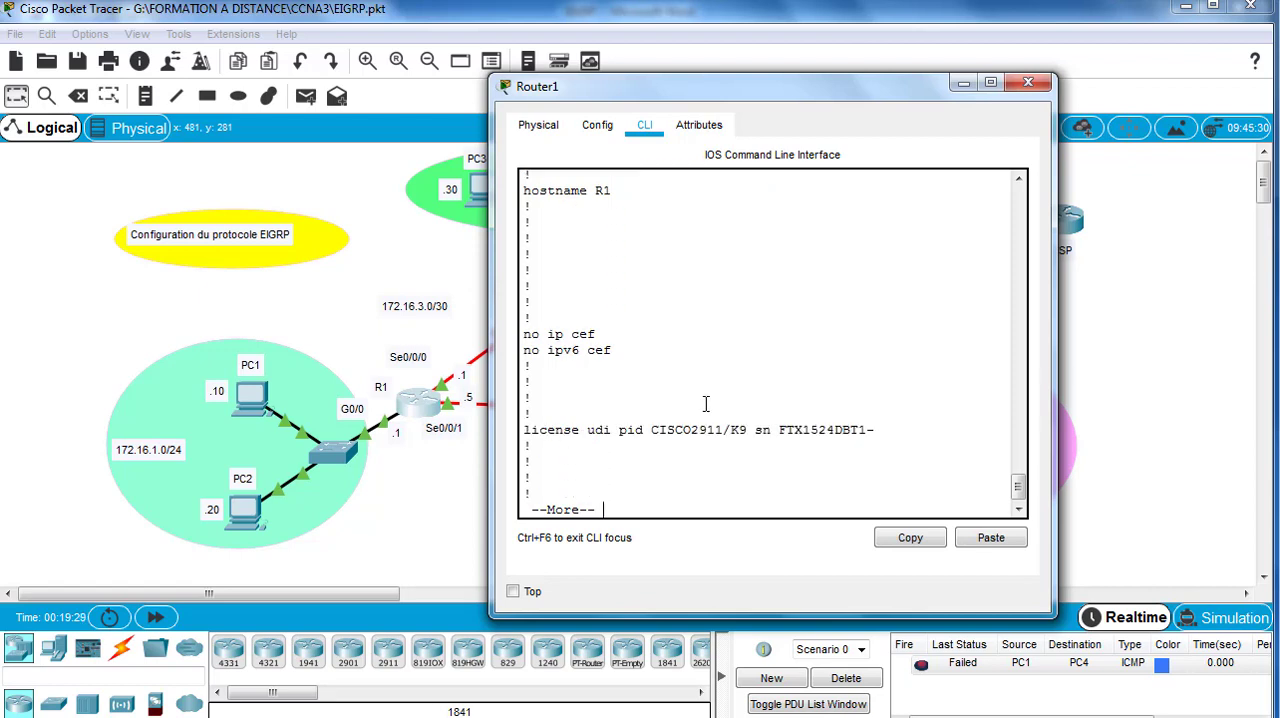
key(Return)
key(Return)
key(Return)
key(Return)
key(Return)
key(Return)
key(Return)
key(Return)
key(Return)
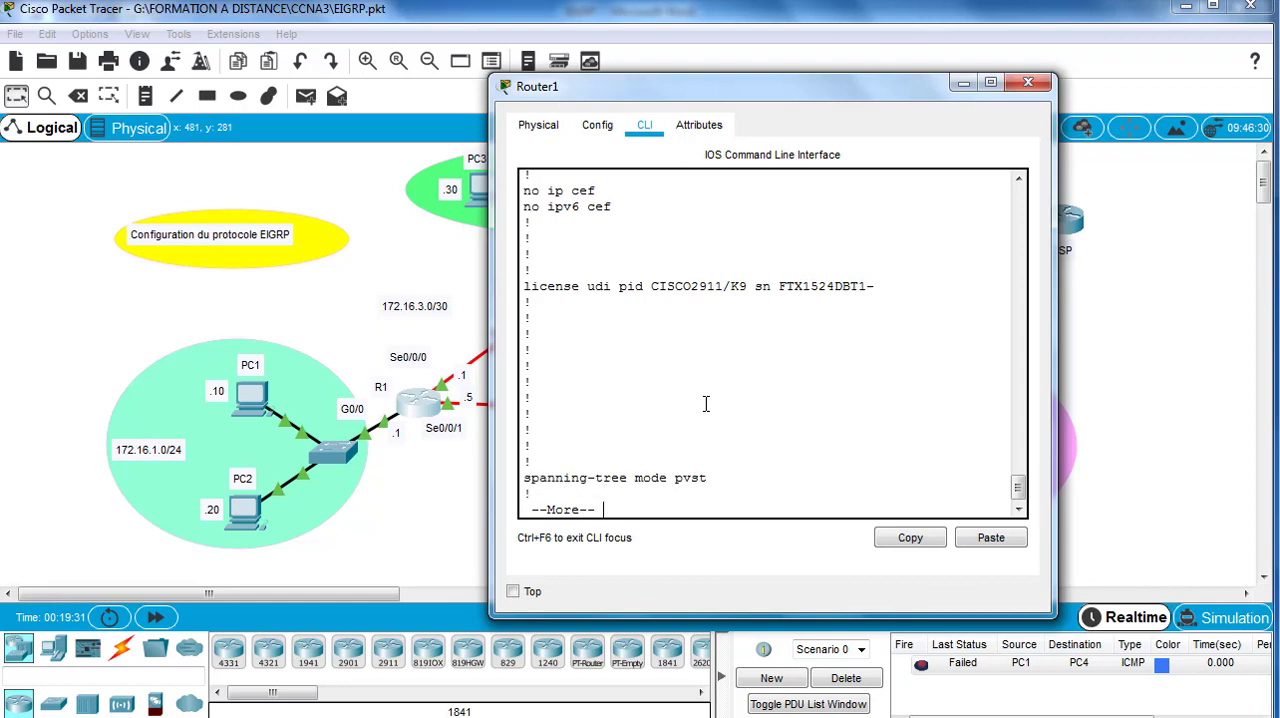
key(Return)
key(Return)
key(Return)
key(Return)
key(Return)
key(Return)
key(Return)
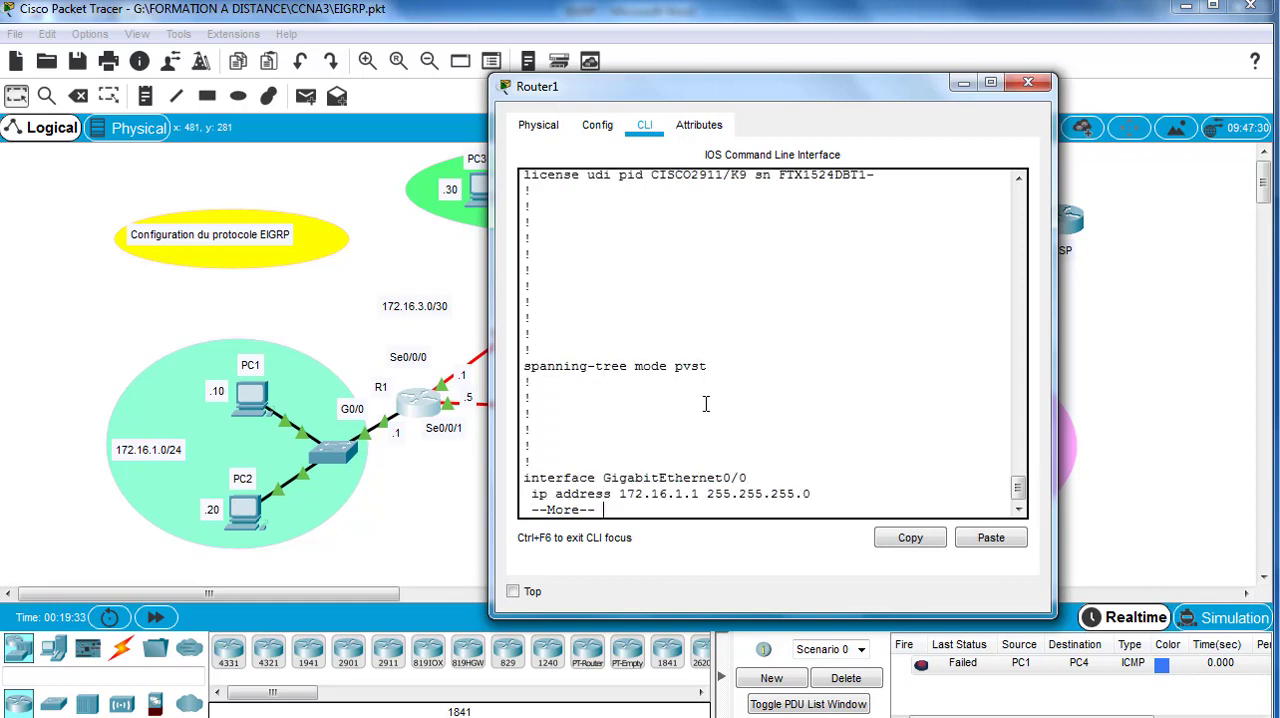
key(Return)
key(Return)
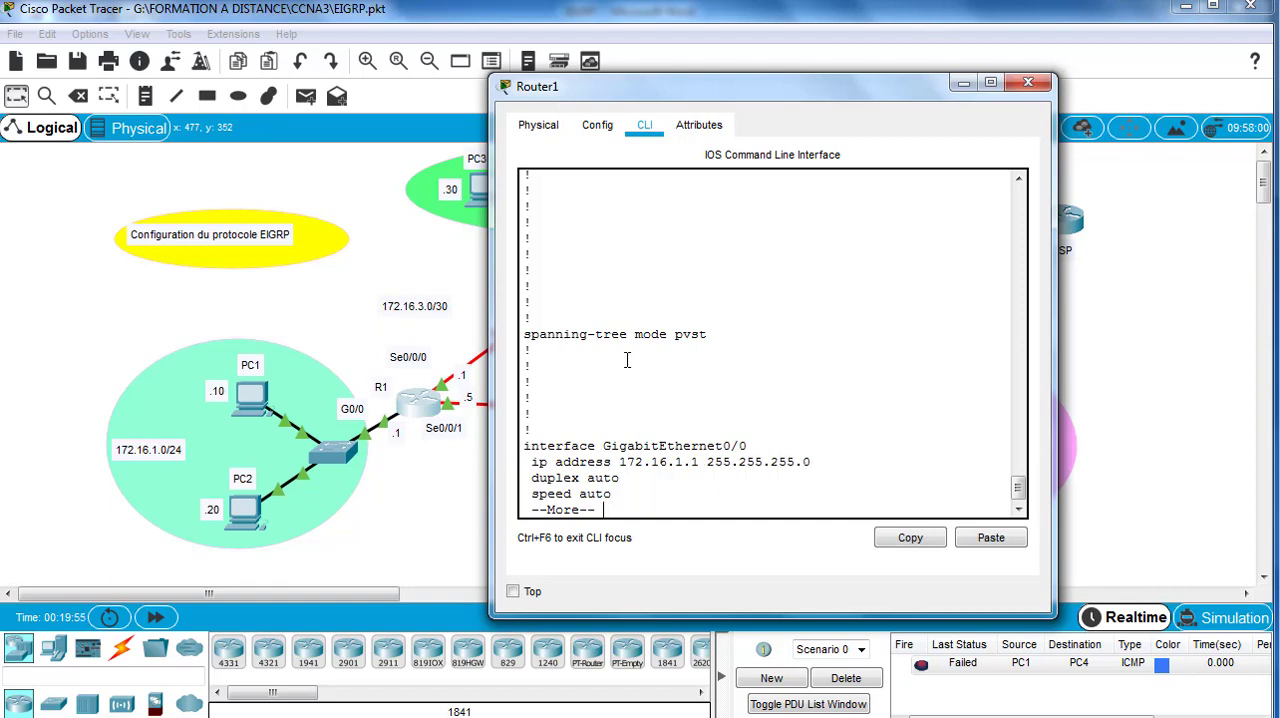
key(Return)
key(Return)
key(Return)
key(Return)
key(Return)
key(Return)
key(Return)
key(Return)
key(Return)
key(Return)
key(Return)
key(Return)
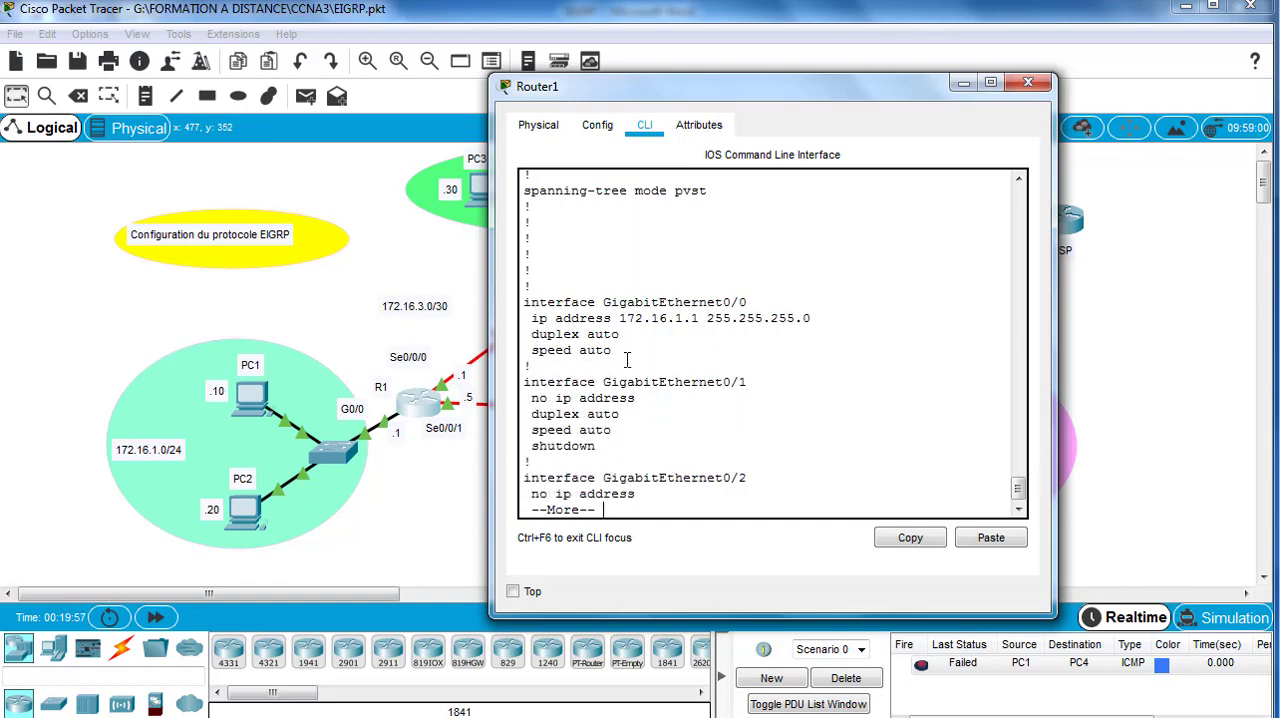
key(Return)
key(Return)
key(Return)
key(Return)
key(Return)
key(Return)
key(Return)
key(Return)
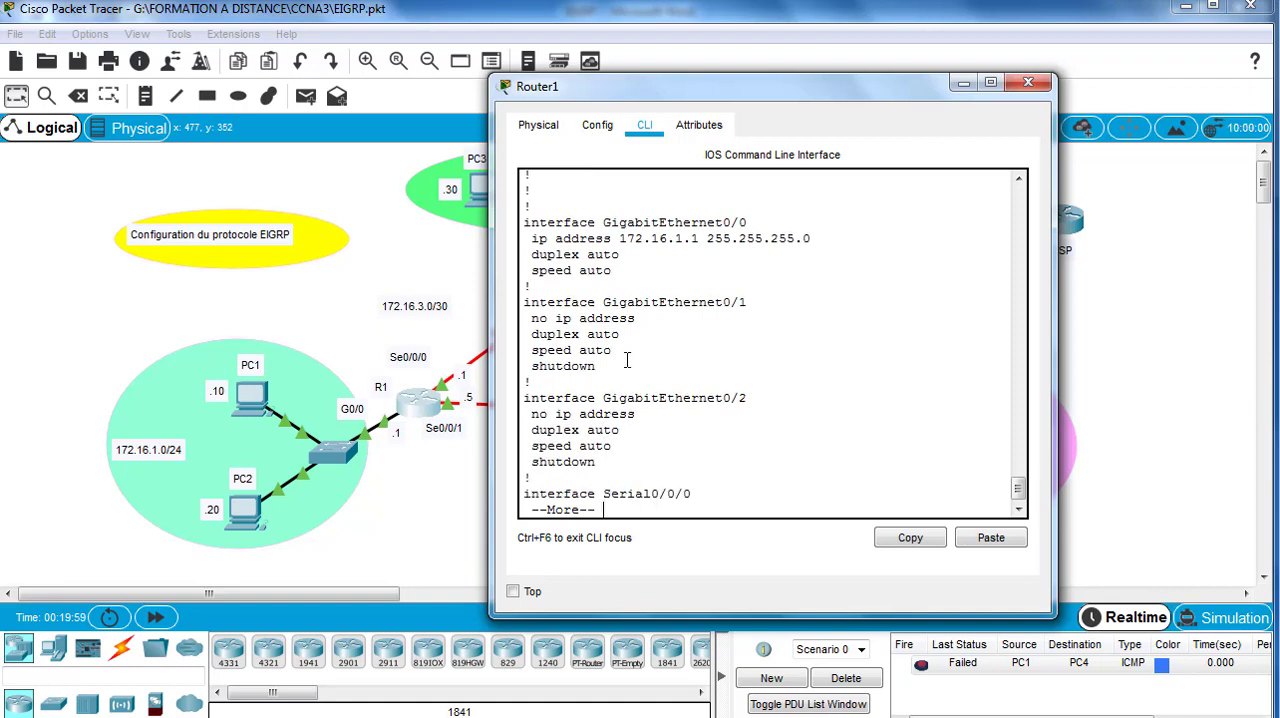
key(Return)
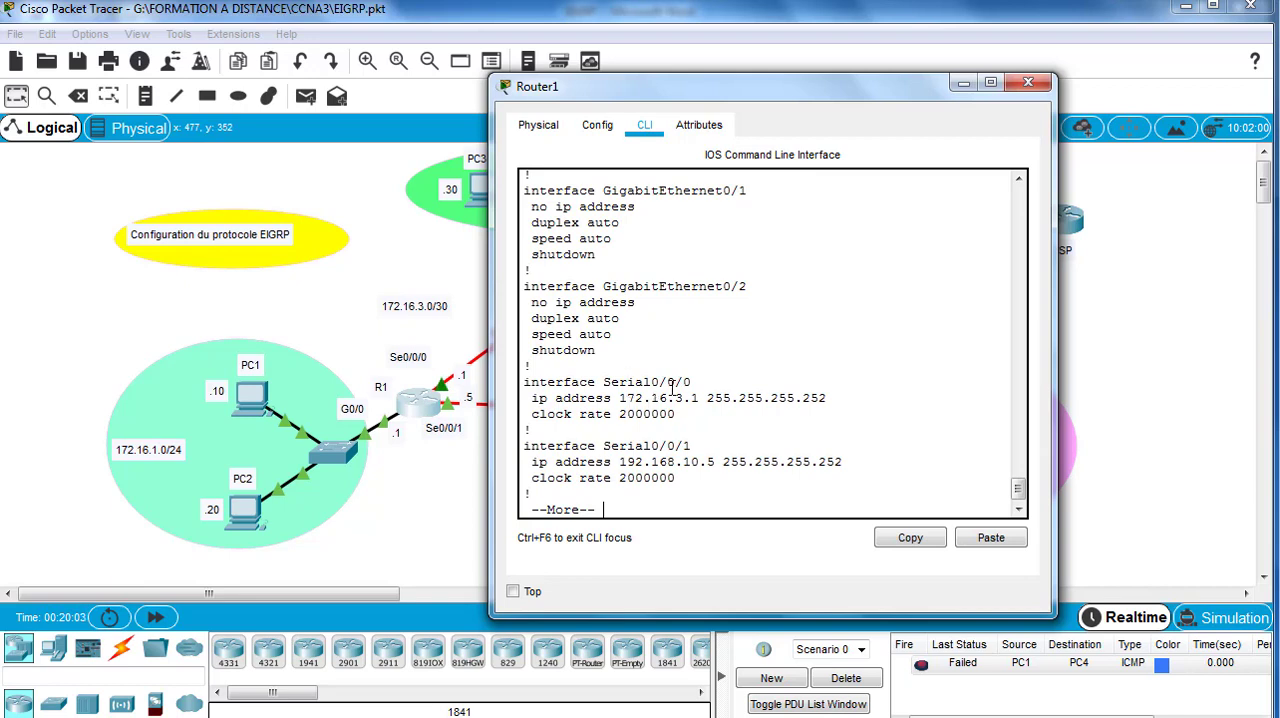
Step: Move the router window aside to expose the topology and read R1's remaining running configuration to its end
drag(677, 103, 803, 102)
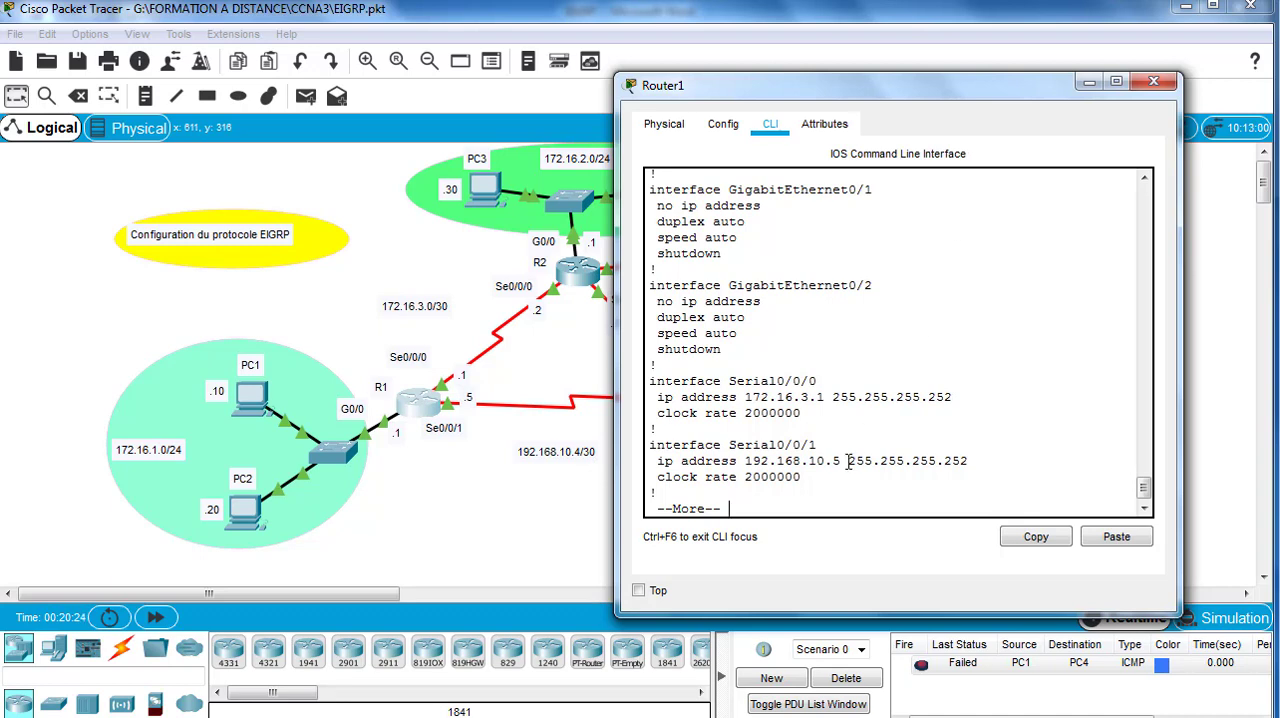
key(Return)
key(Return)
key(Return)
key(Return)
key(Return)
key(Return)
key(Return)
key(Return)
key(Return)
key(Return)
key(Return)
key(Return)
key(Return)
key(Return)
key(Return)
key(Return)
key(Return)
key(Return)
key(Return)
key(Return)
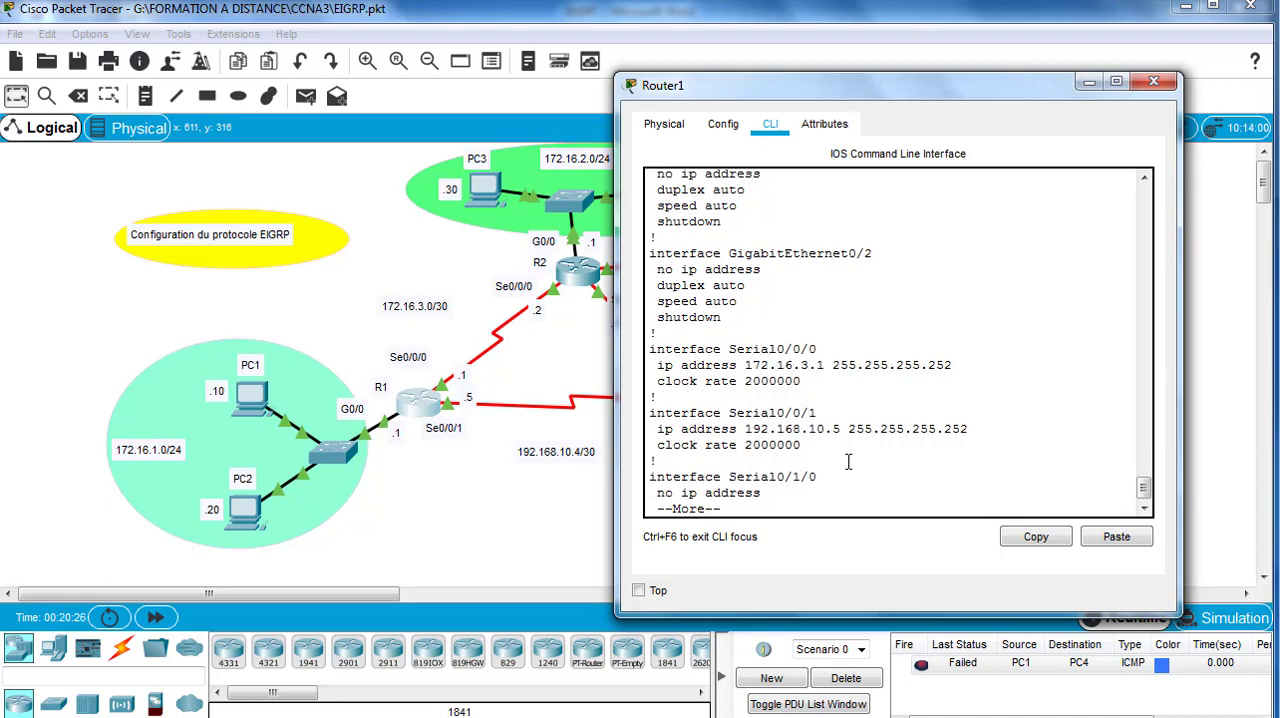
key(Return)
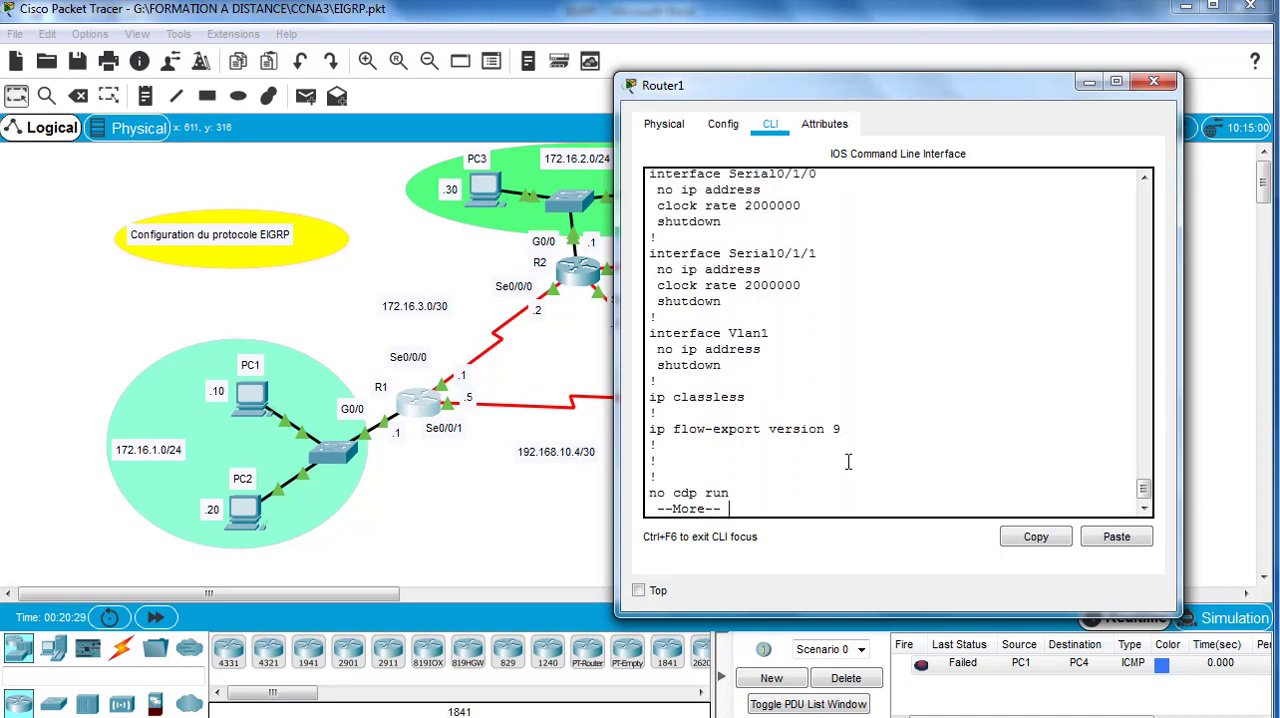
key(space)
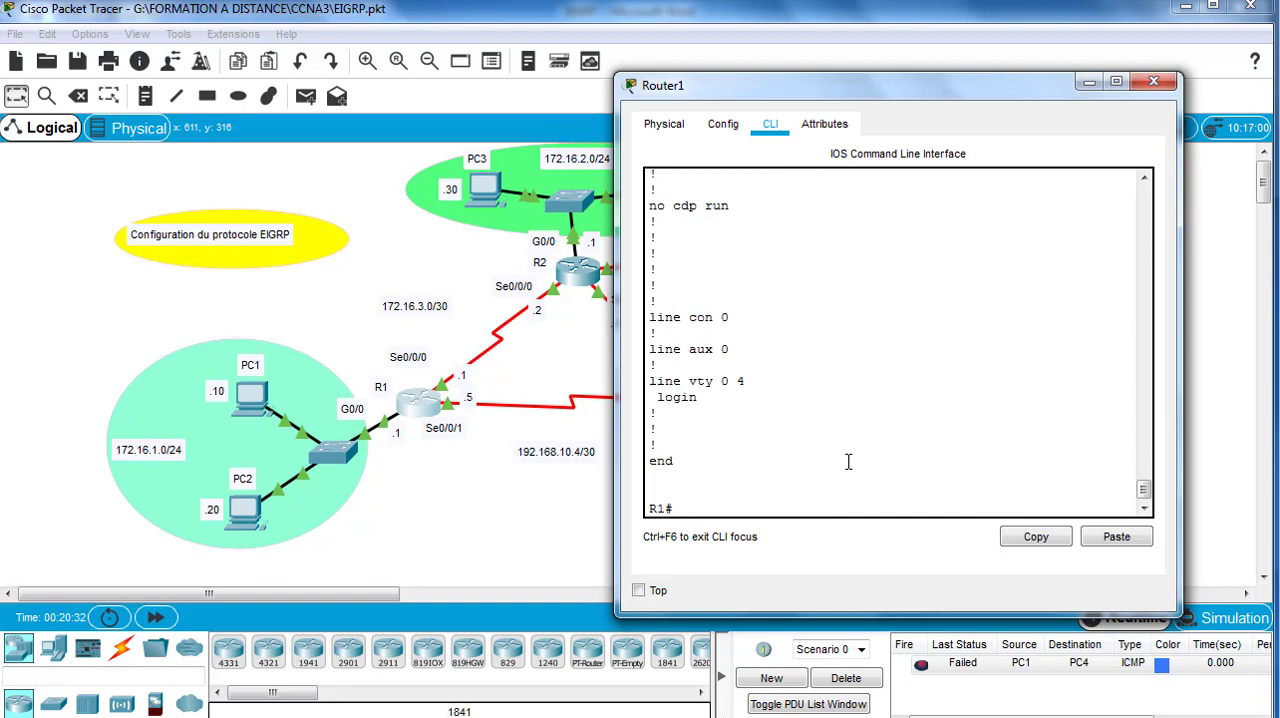
Step: Enter global configuration mode on R1 and start EIGRP routing with autonomous system number 1
text(conf t)
key(Return)
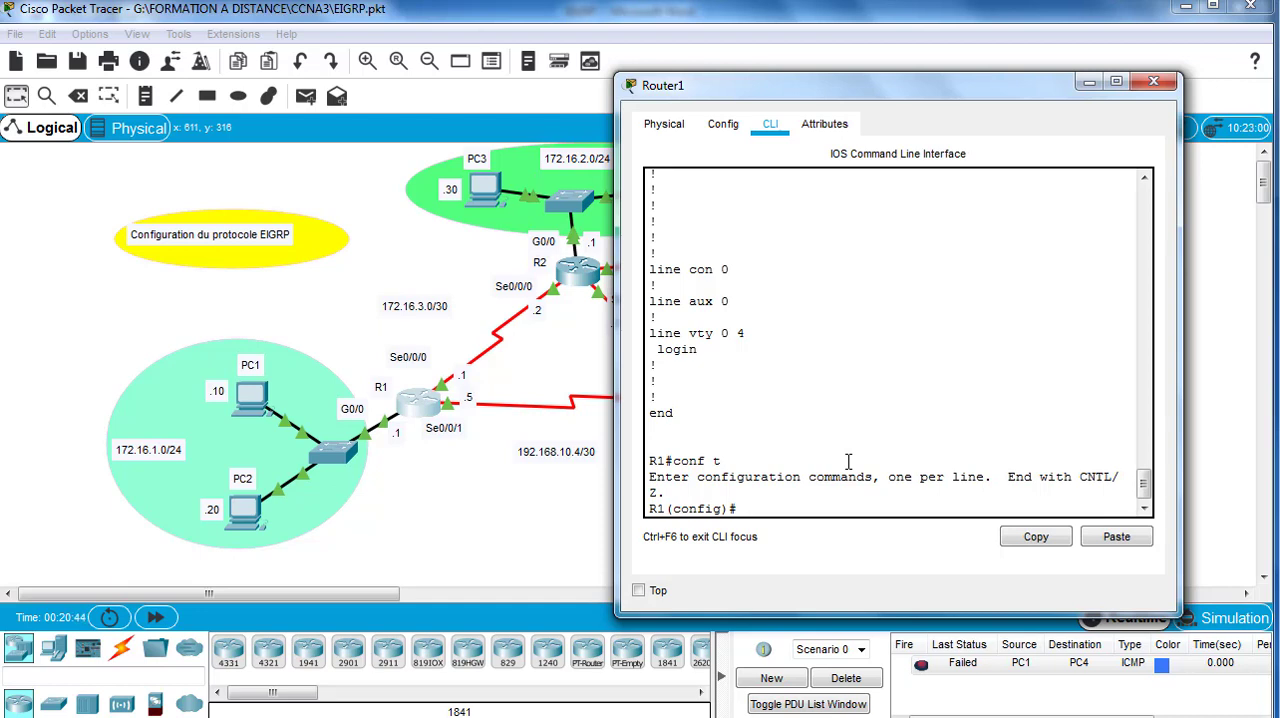
text(router eigrp)
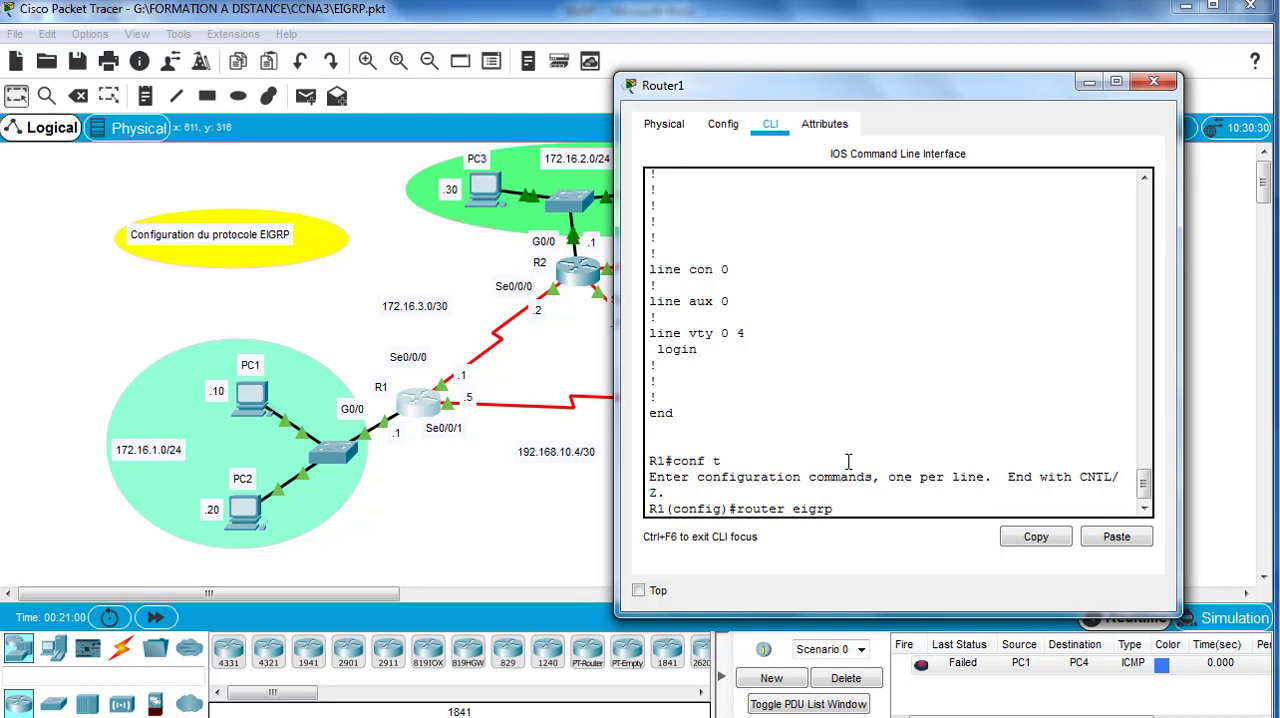
text(1)
key(Return)
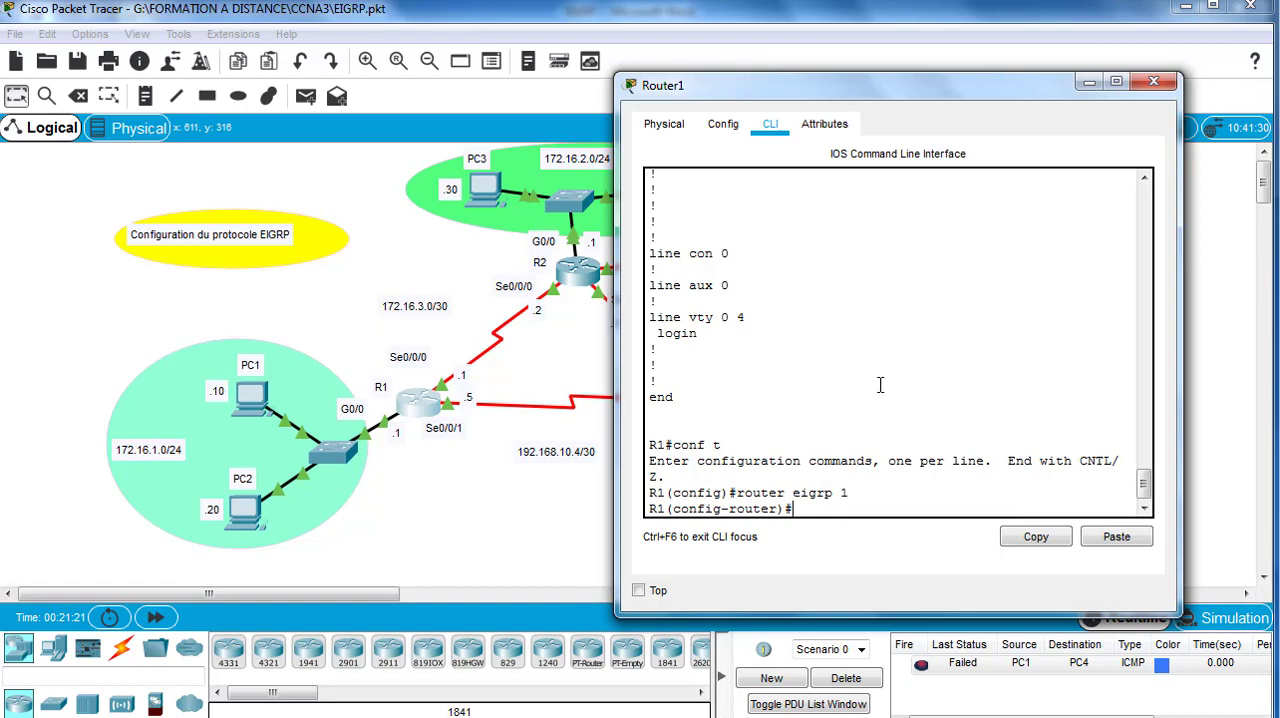
Step: Set R1's EIGRP router ID to 1.1.1.1
text(eigrp router-id)
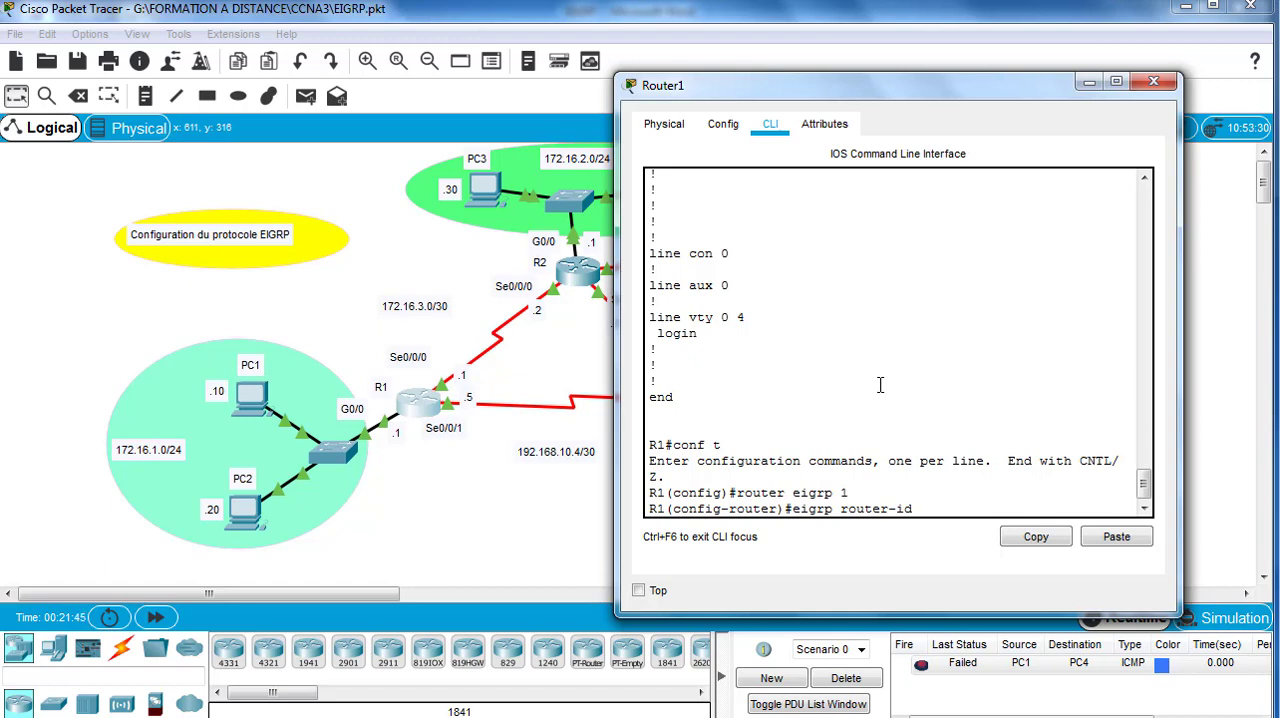
text(1.1.1.1)
key(Return)
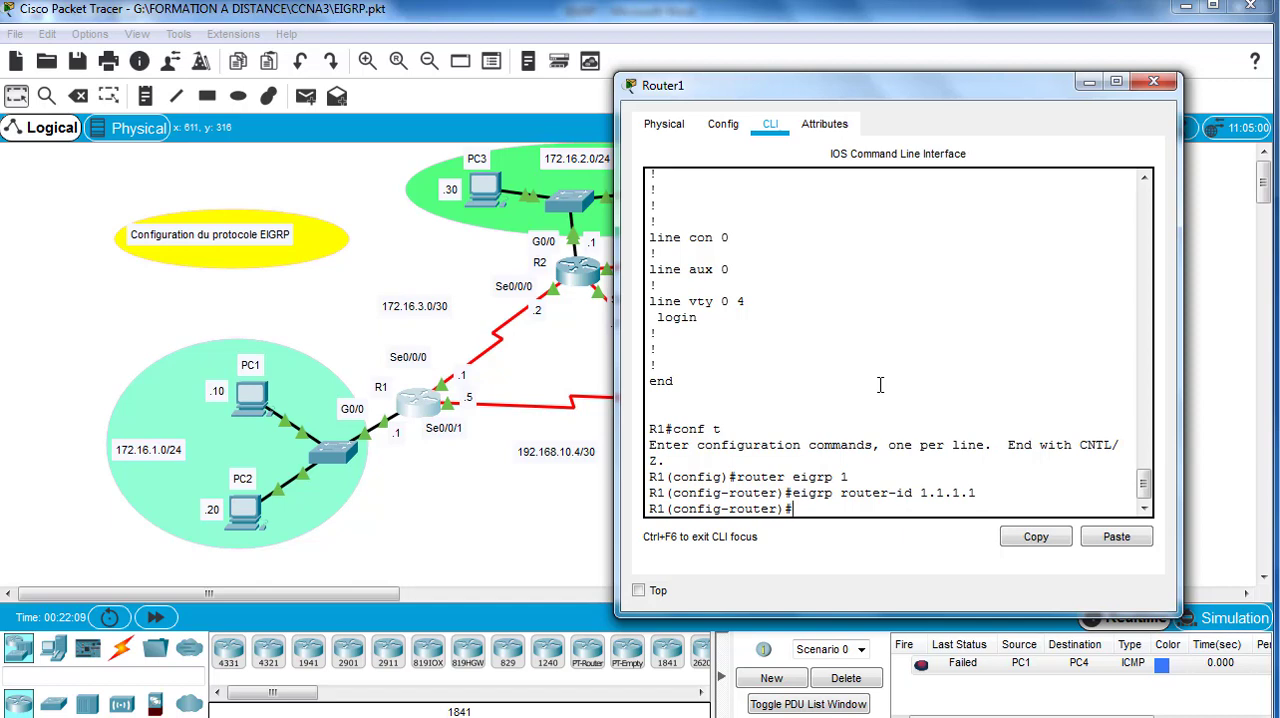
Step: Begin R1's EIGRP network statement with the address 172.16.1.0 of the LAN containing PC1 and PC2
text(netwo)
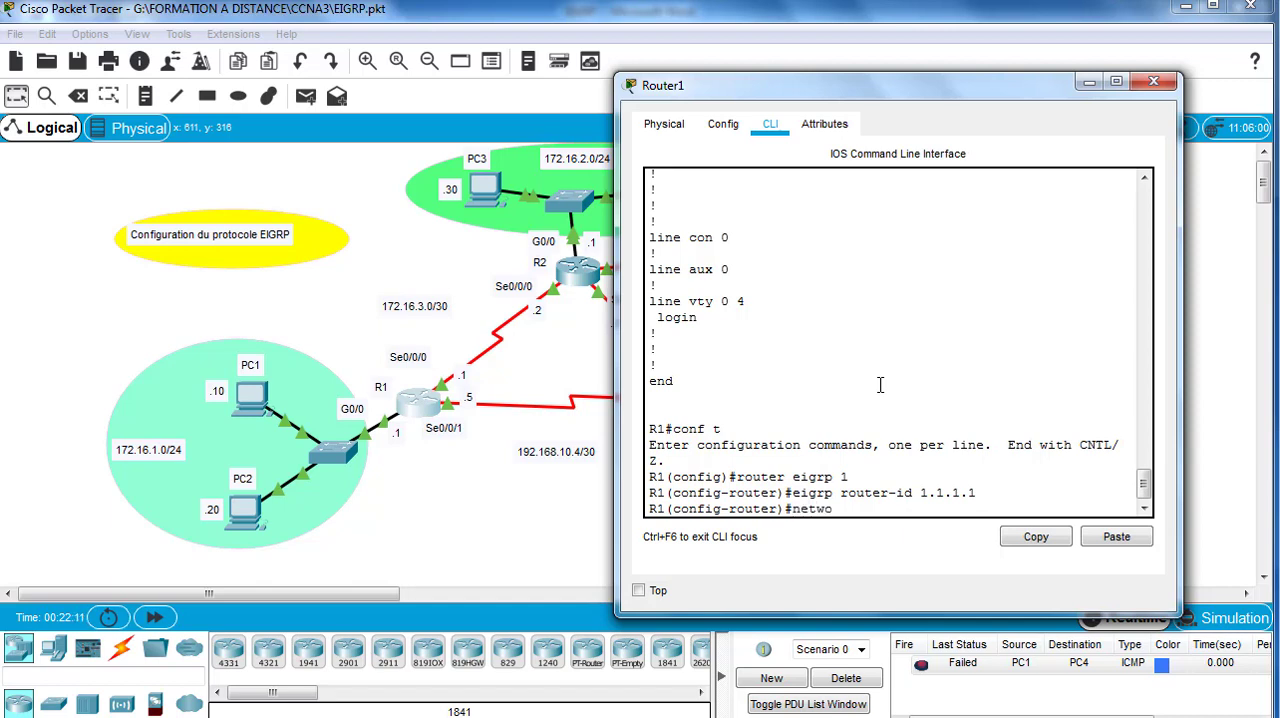
text(rk)
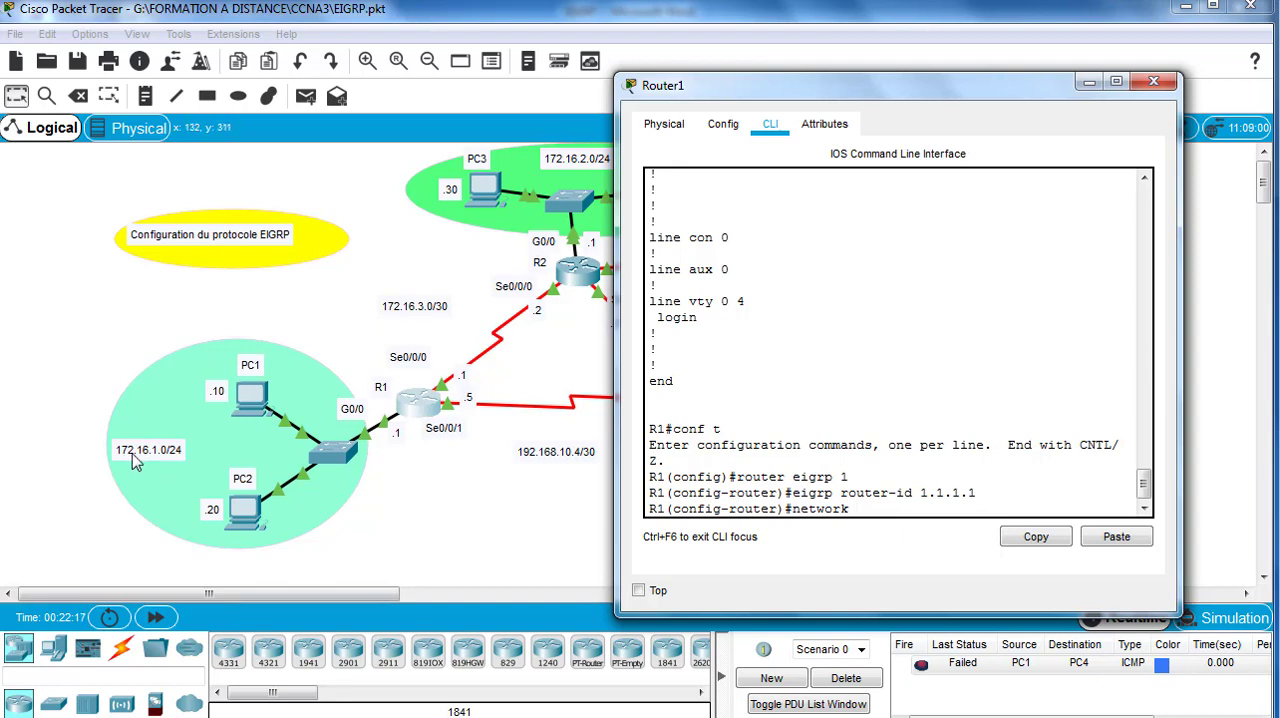
text( 172.16)
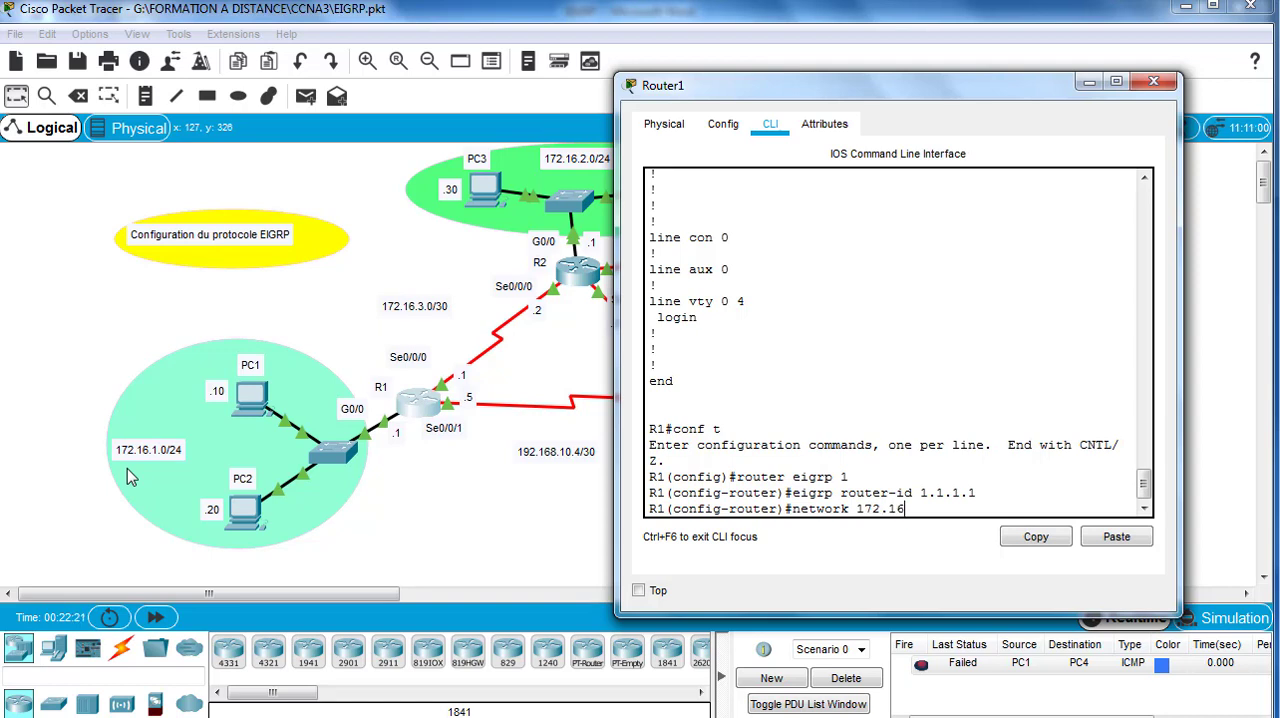
text(.1.0)
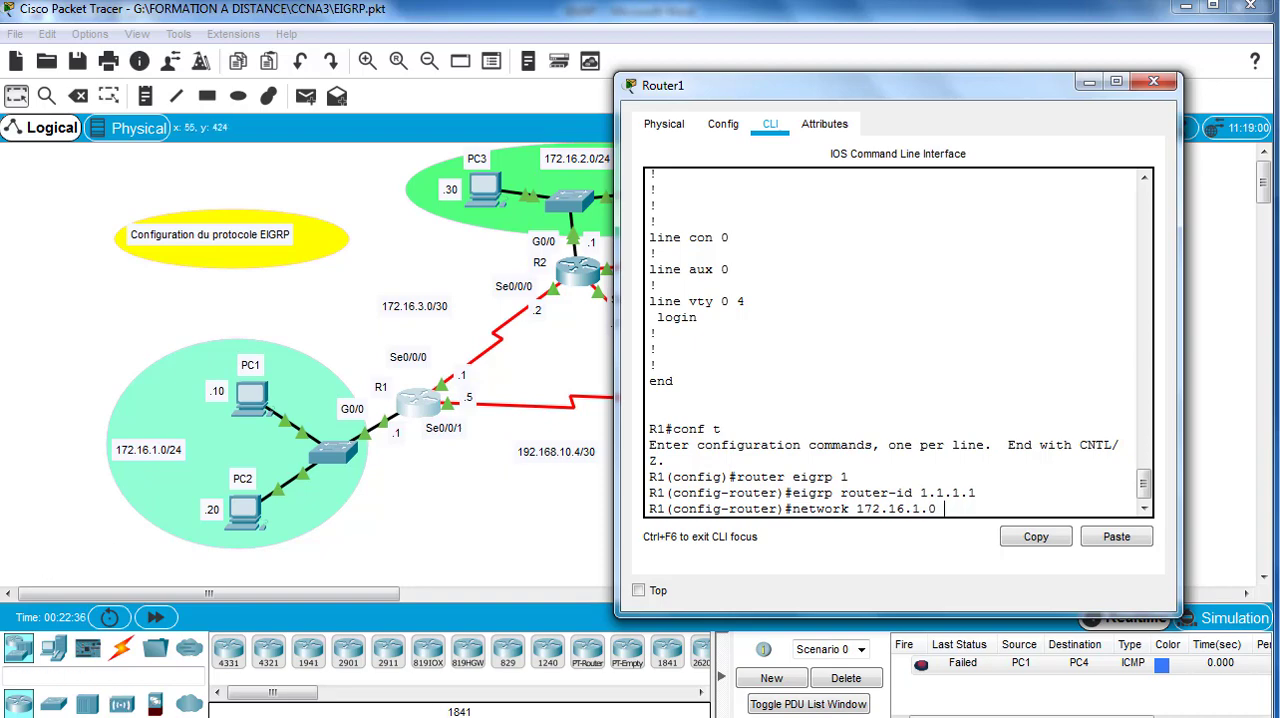
Step: Switch to the EIGRP document in Word and annotate the highlighted 0.0.0.255 calculation result with "c'est le masque générique"
click(522, 714)
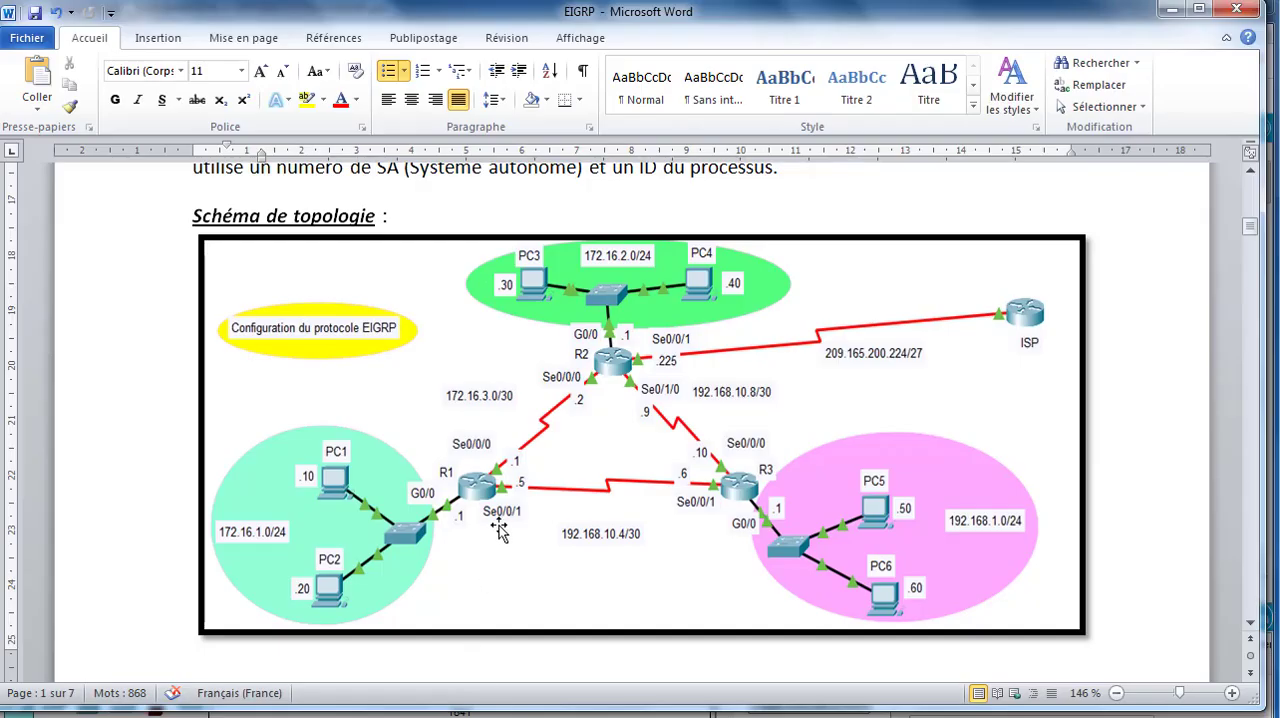
scroll(500, 527, down, 3)
scroll(500, 527, down, 5)
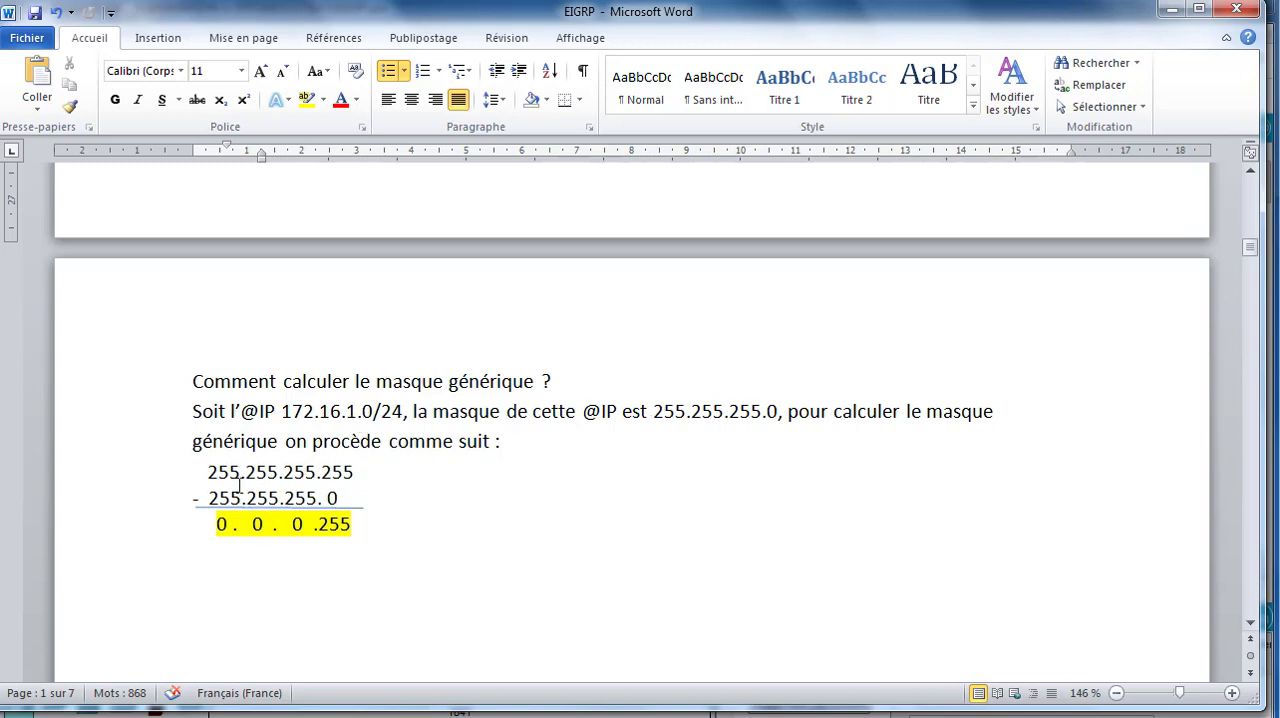
click(377, 527)
text(c)
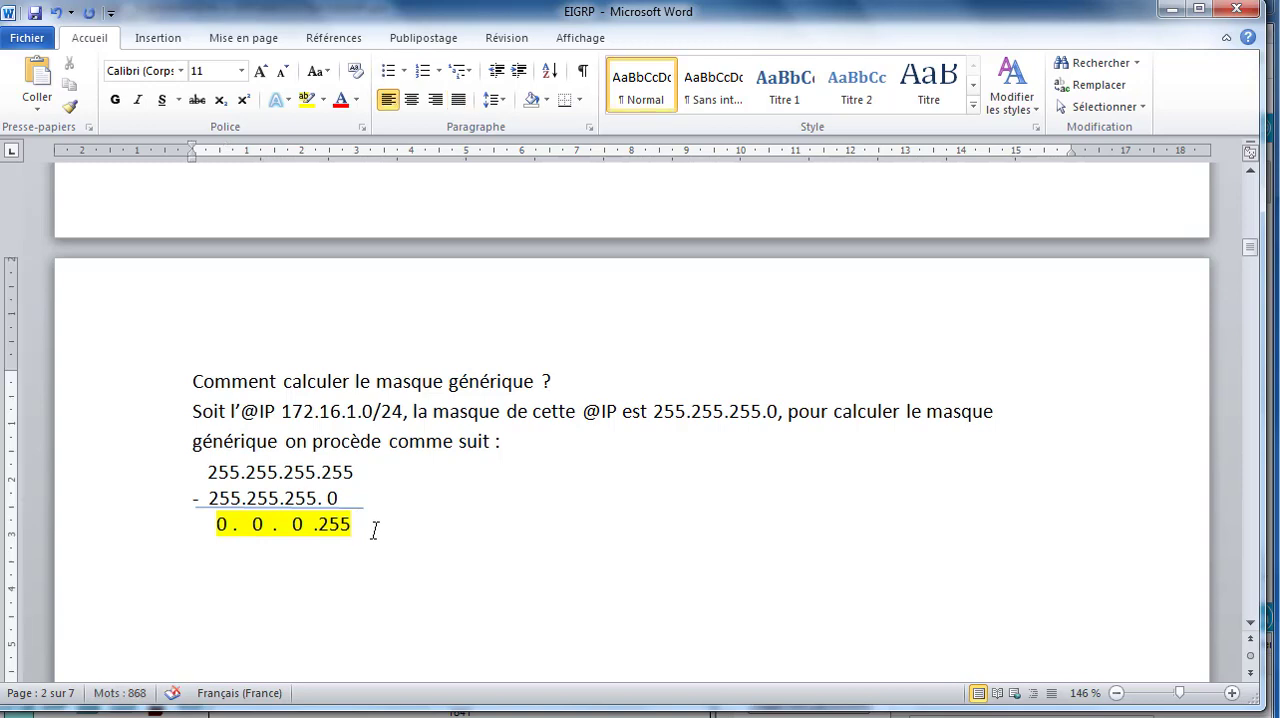
text('est)
text( le ma)
text(sque)
text( gé)
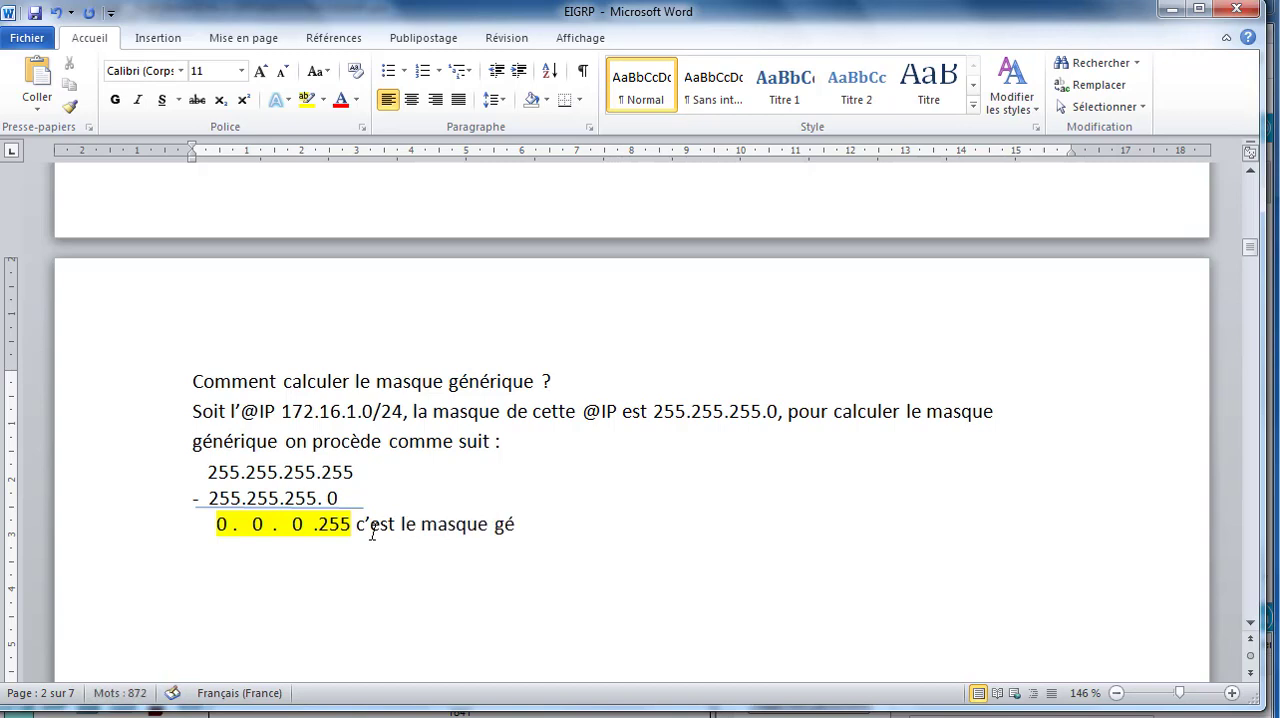
text(nérique)
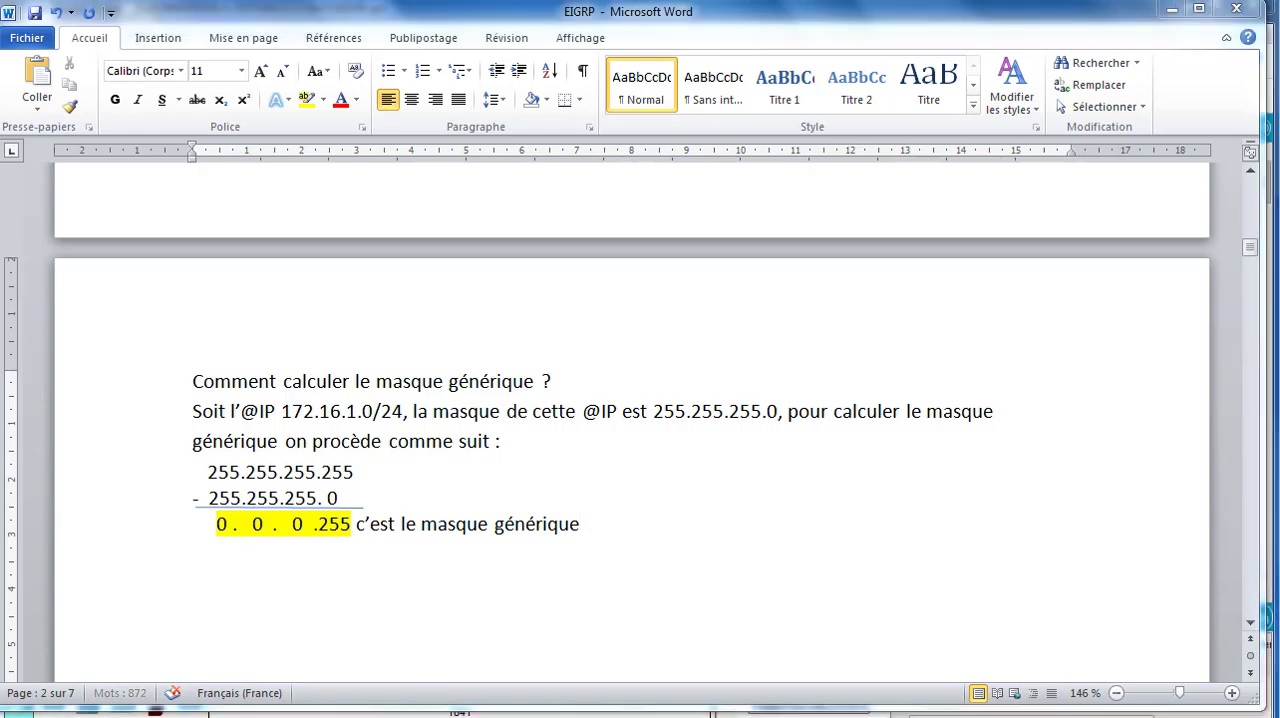
Step: Return to R1's command line in Packet Tracer and complete the 172.16.1.0 network statement with wildcard mask 0.0.0.255
mouse_move(572, 708)
click(512, 667)
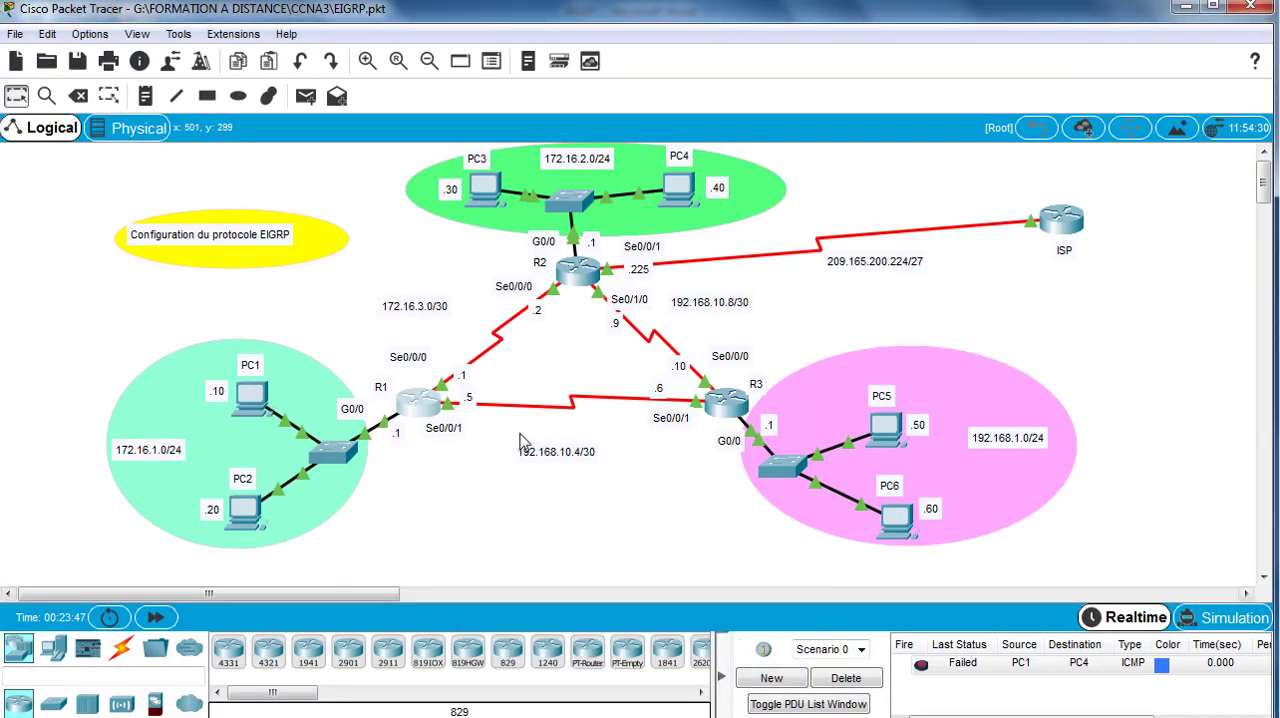
click(417, 398)
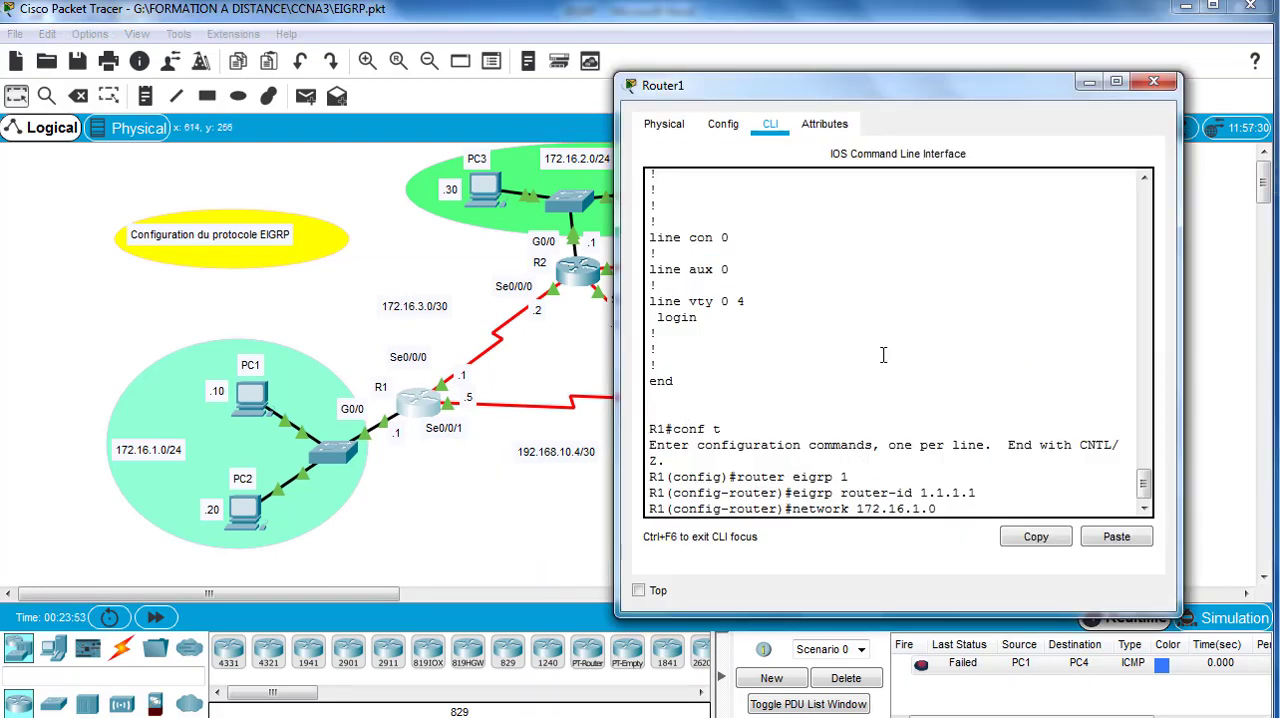
text(0.0.255)
key(Return)
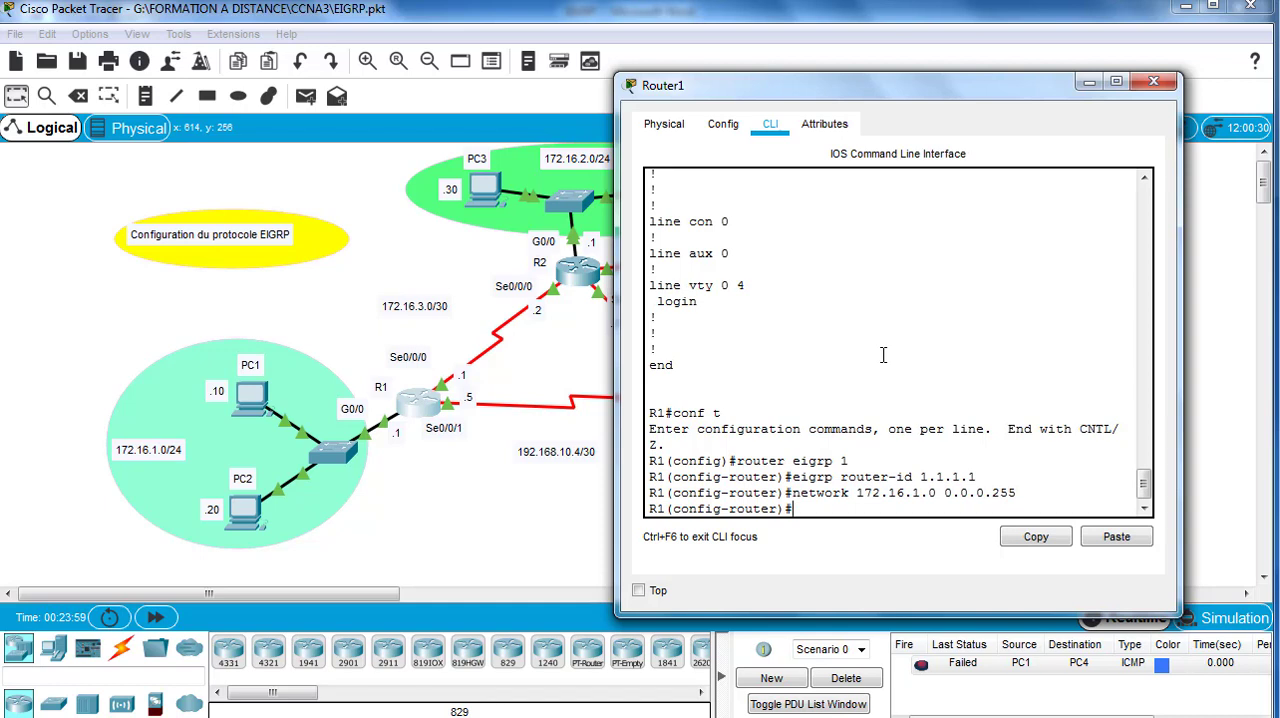
Step: Advertise the R1–R2 link network 172.16.3.0 with wildcard mask 0.0.0.3 in R1's EIGRP process
text(network)
text(172.16.)
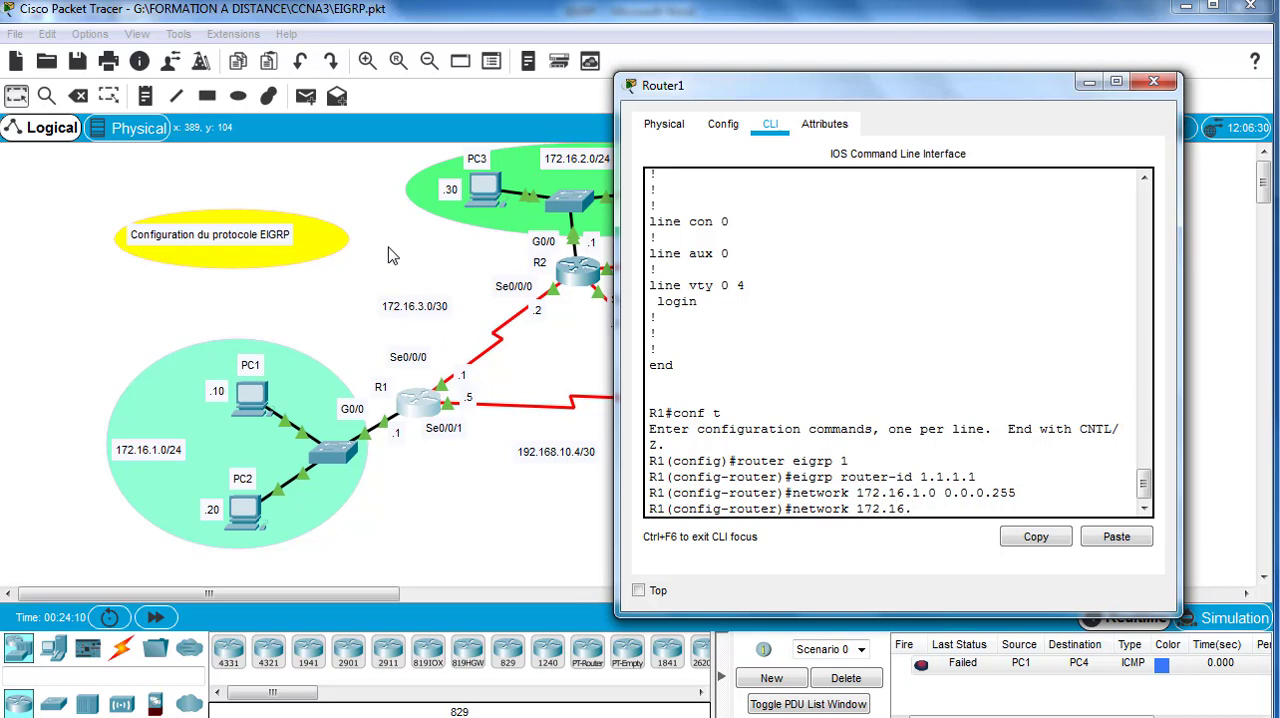
text(3.0 0)
text(.0.0.3)
key(Return)
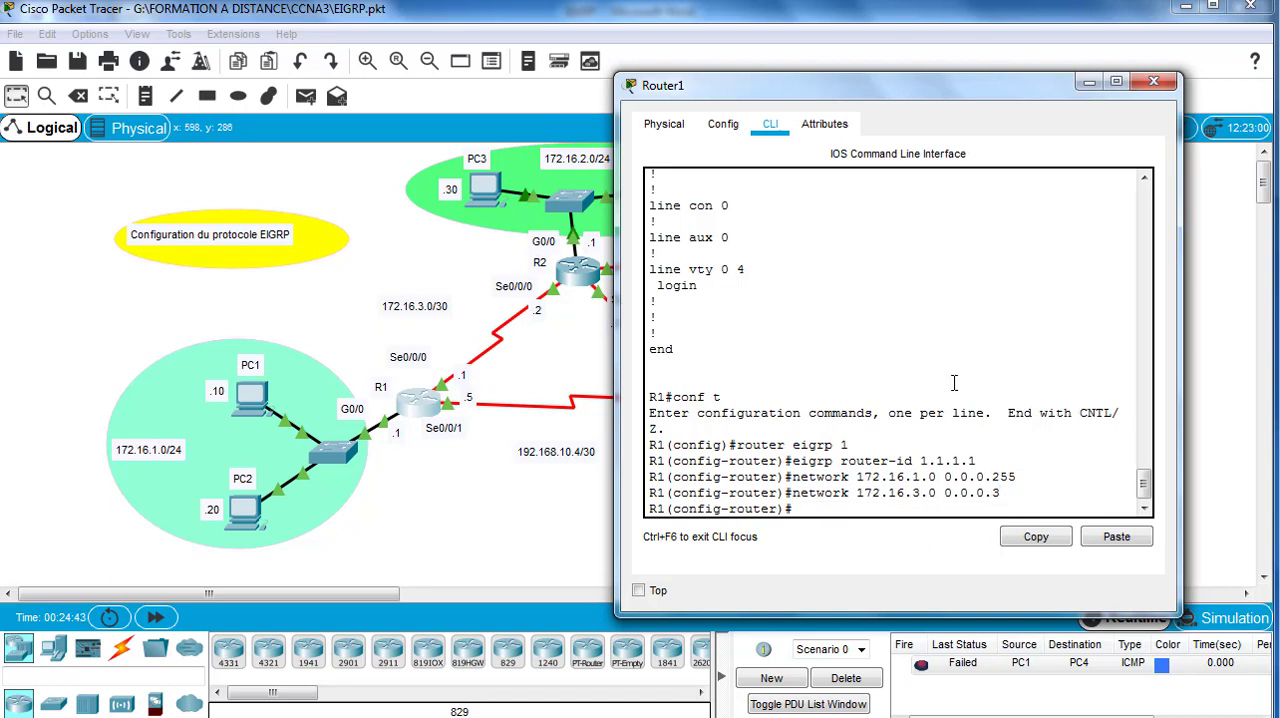
Step: Advertise network 192.168.10.4 with wildcard mask 0.0.0.3 in R1's EIGRP process, exit router configuration mode and close R1's window
text(network 1)
text(92)
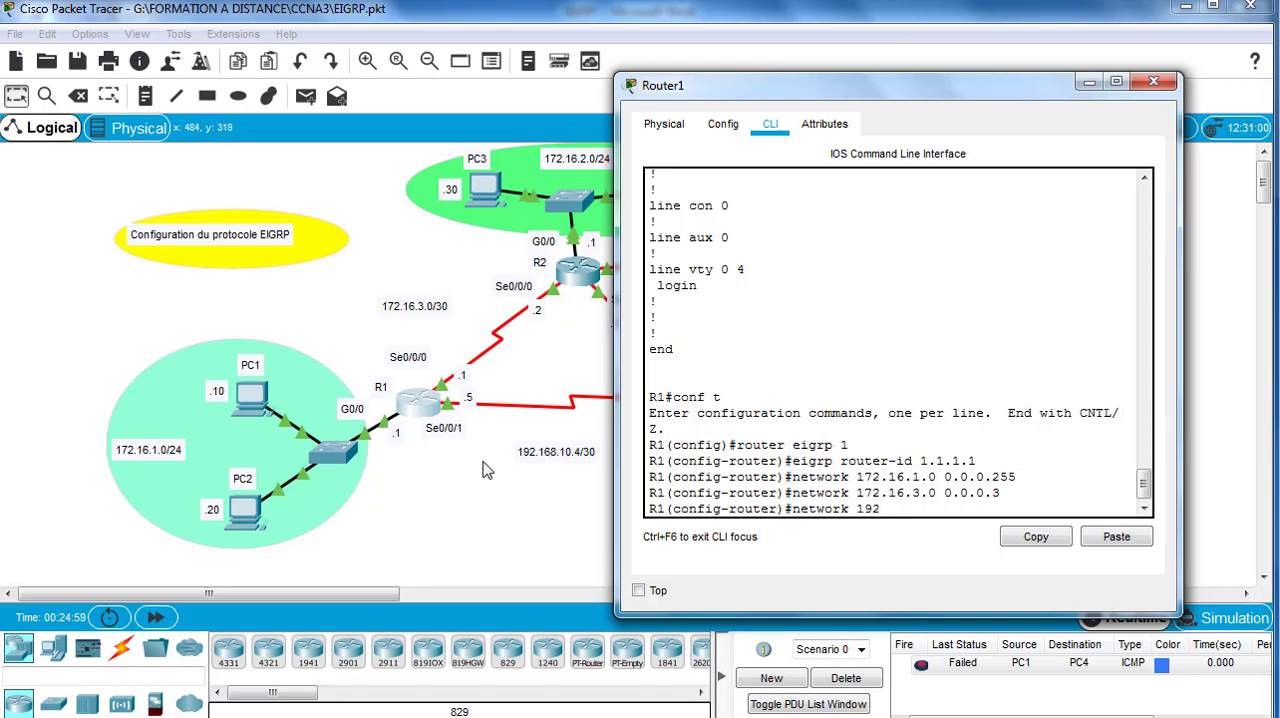
text(.168.10.4 0.0.0.3)
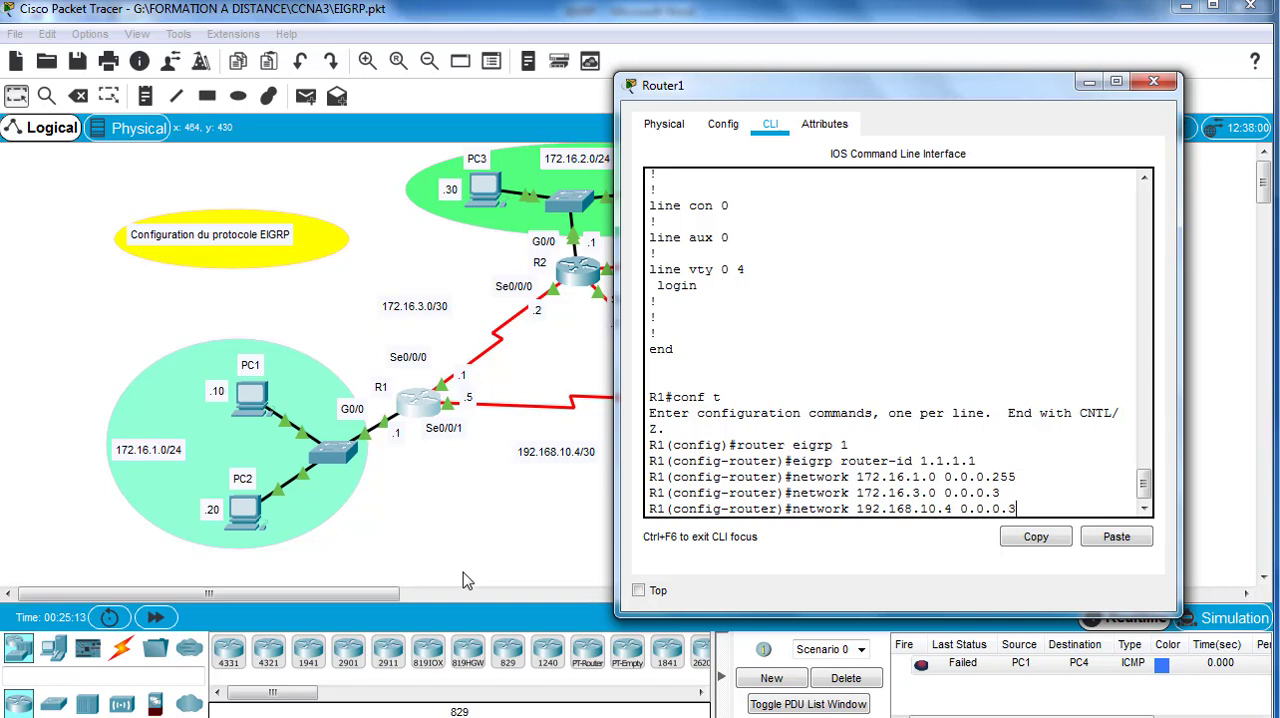
key(Return)
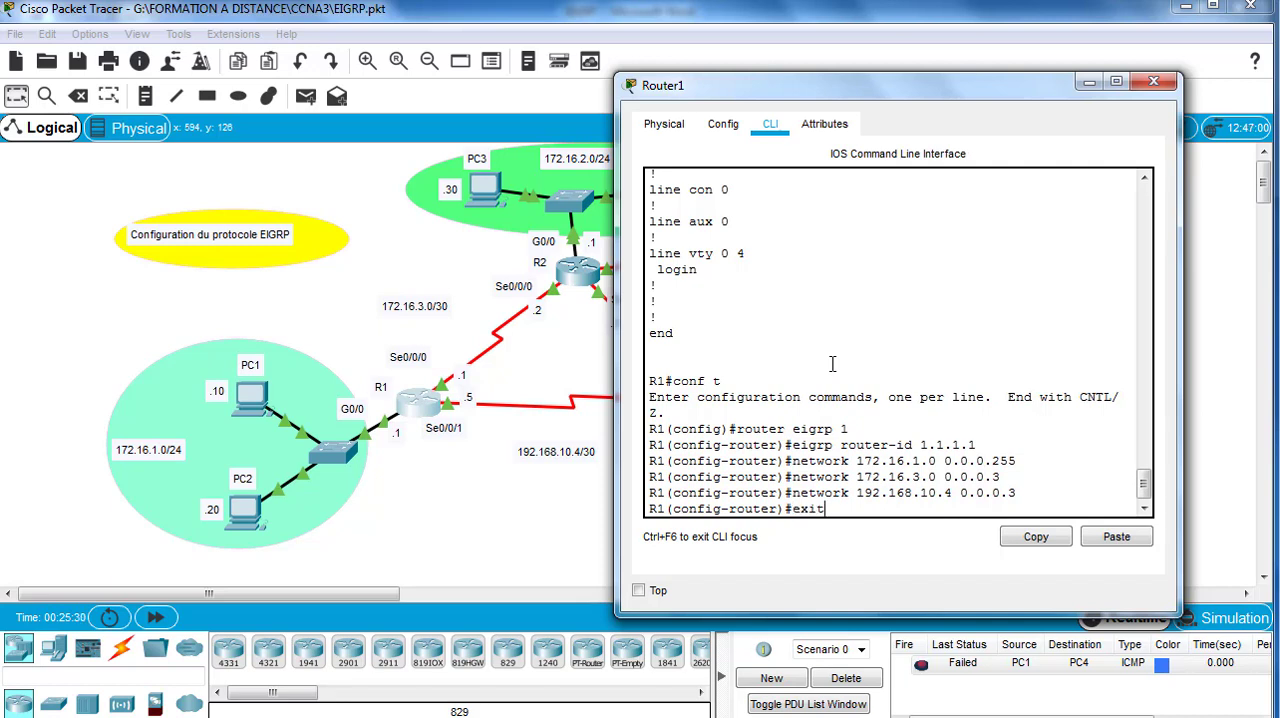
key(Return)
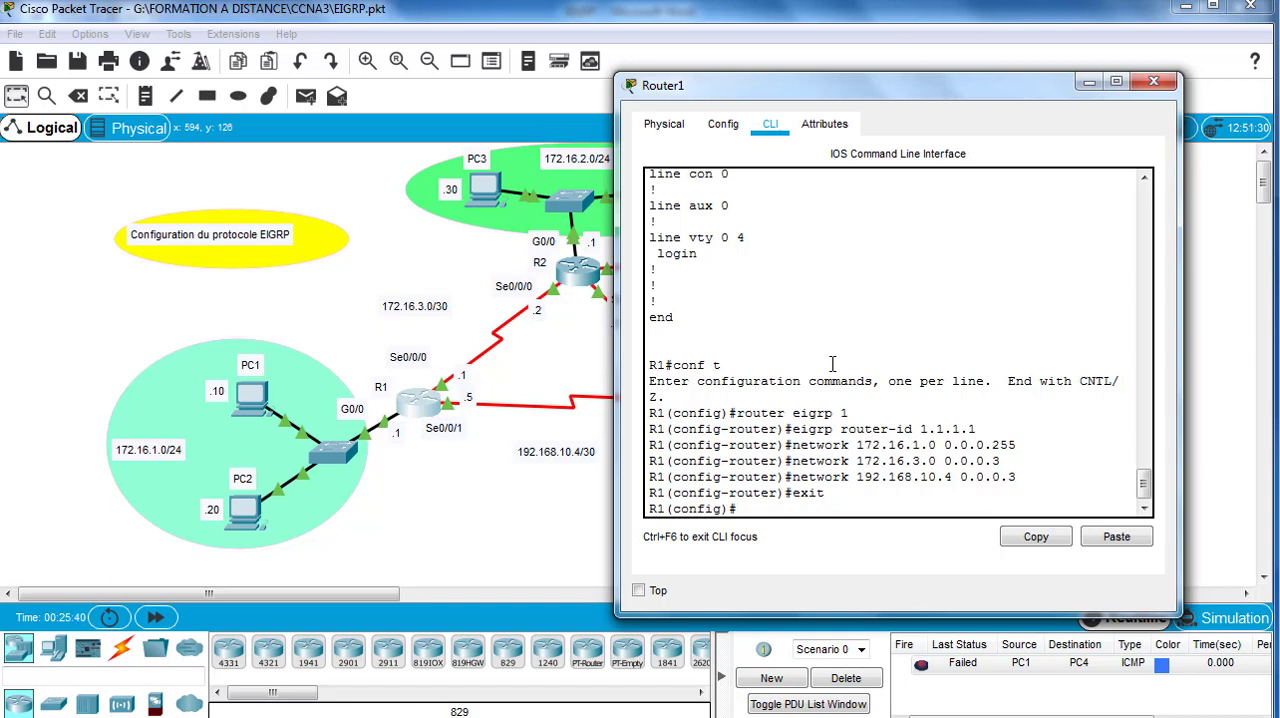
click(1152, 85)
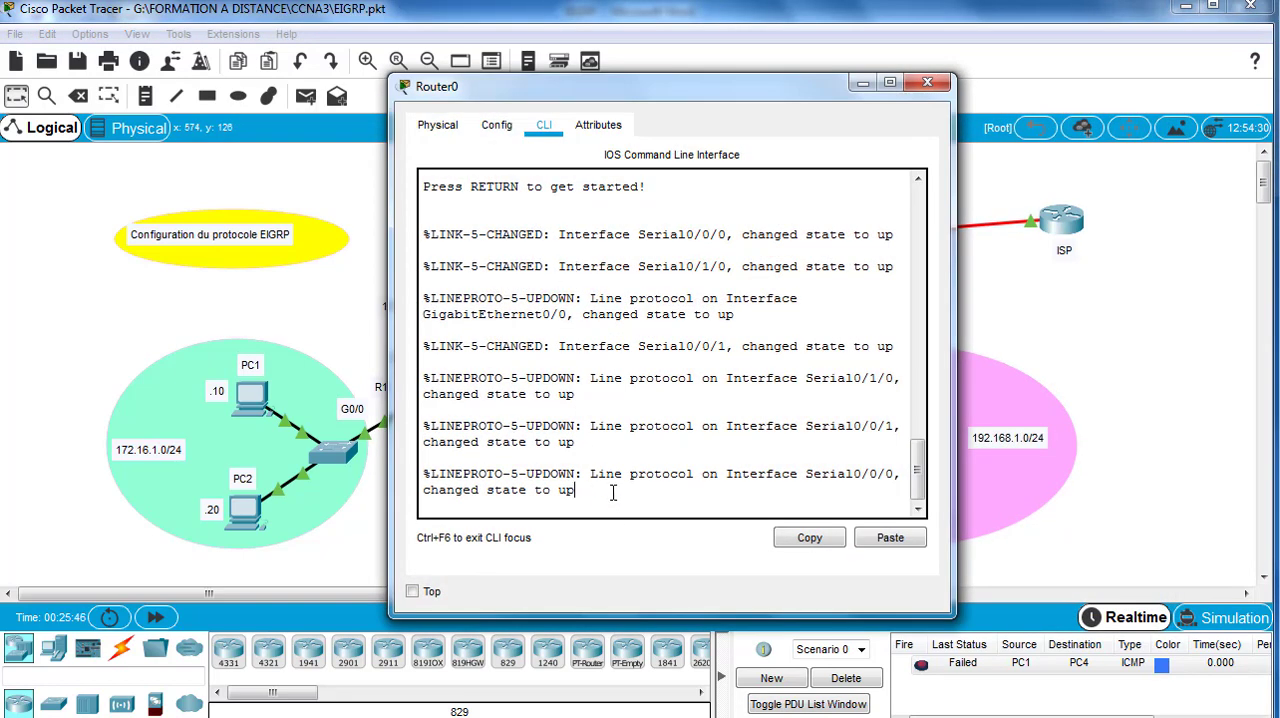
Step: Enter privileged EXEC mode and global configuration mode on R2's command line
key(Return)
text(en)
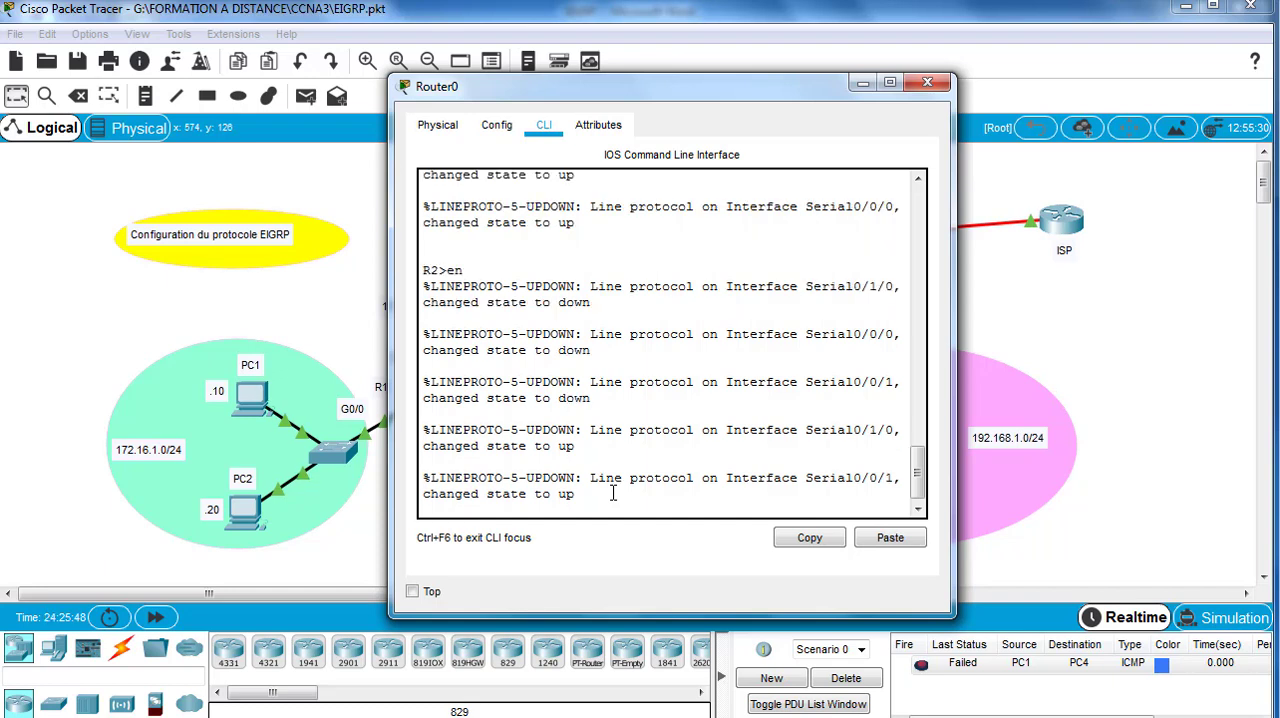
key(Return)
text(conf t)
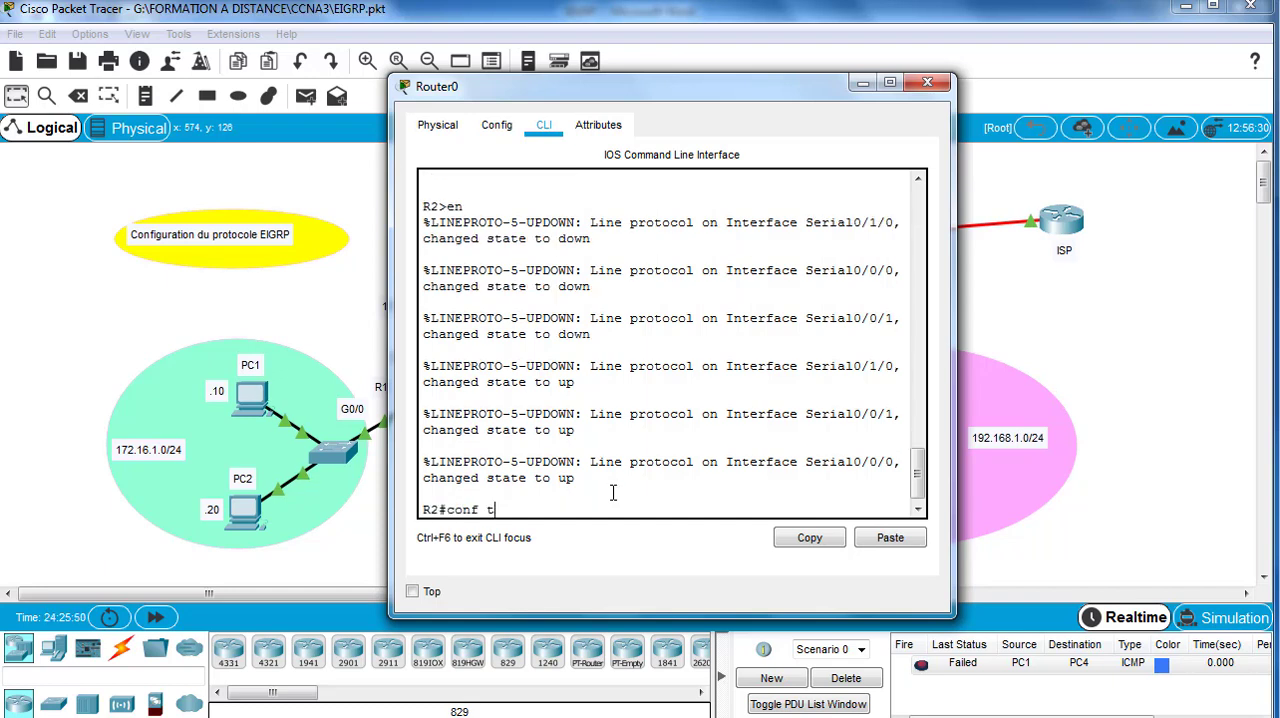
key(Return)
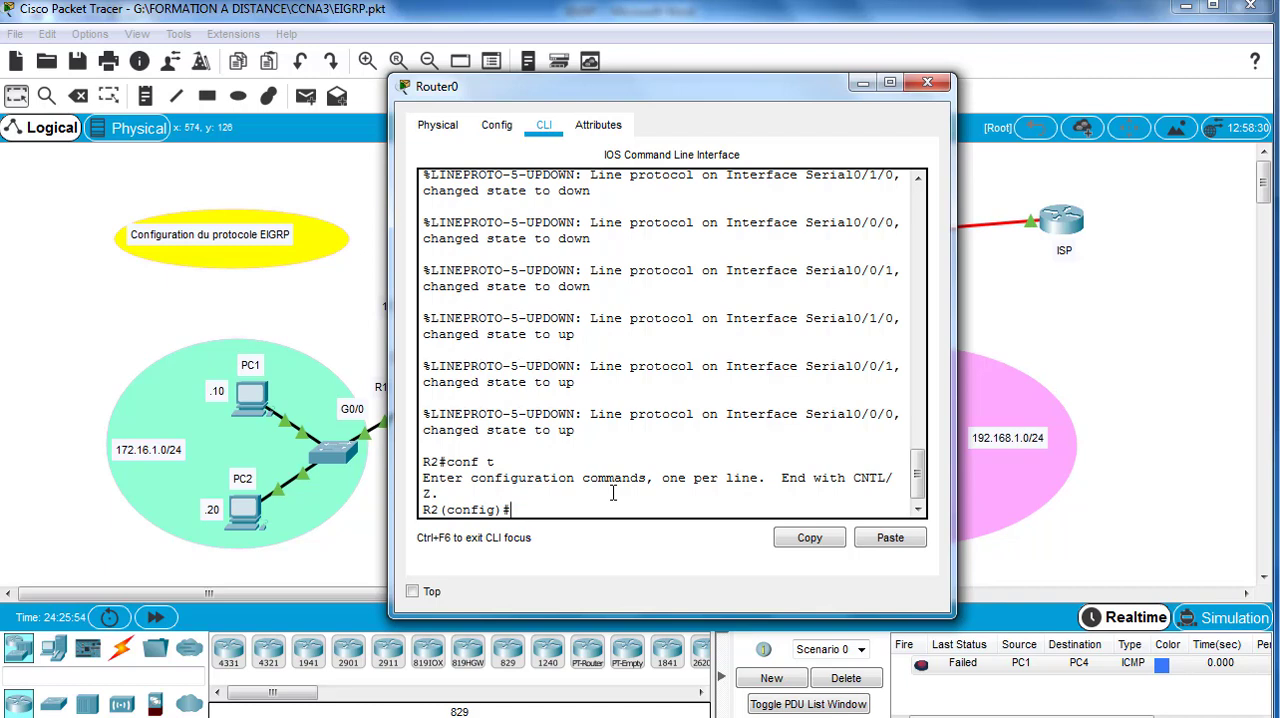
Step: Start EIGRP routing with autonomous system number 1 on R2, moving its window aside to expose the topology
text(router eigrp 1)
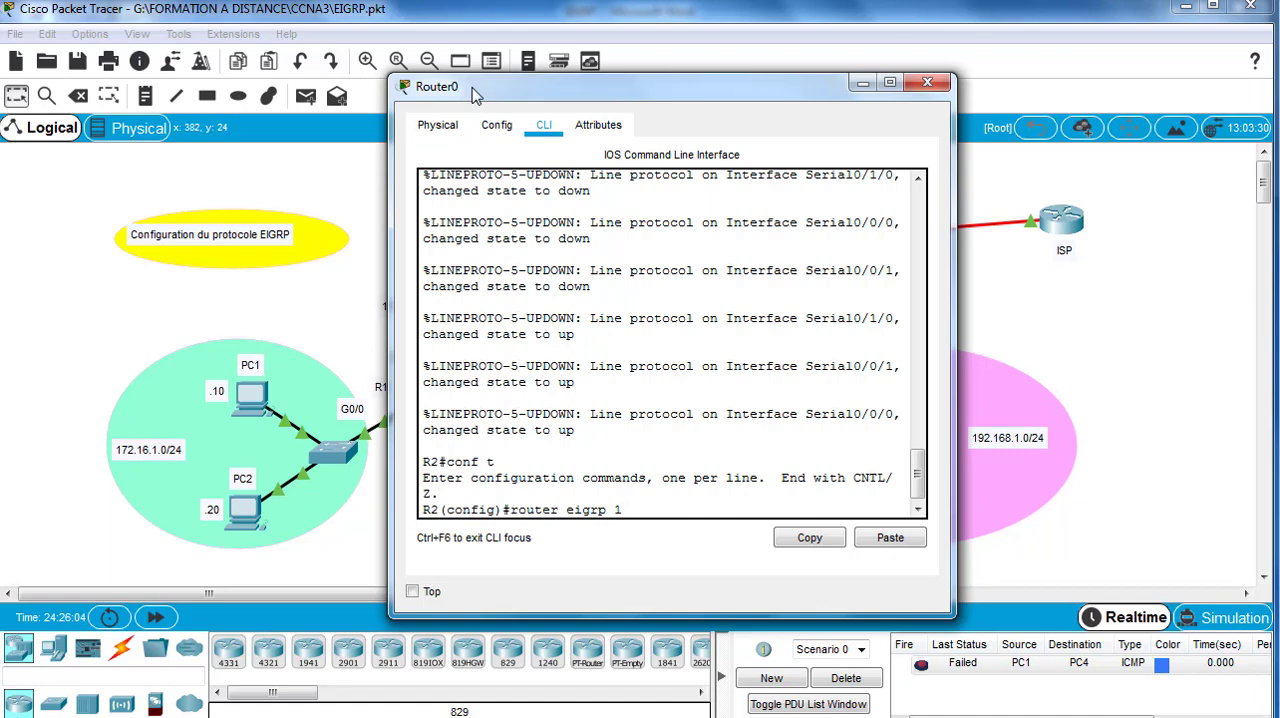
drag(489, 91, 760, 93)
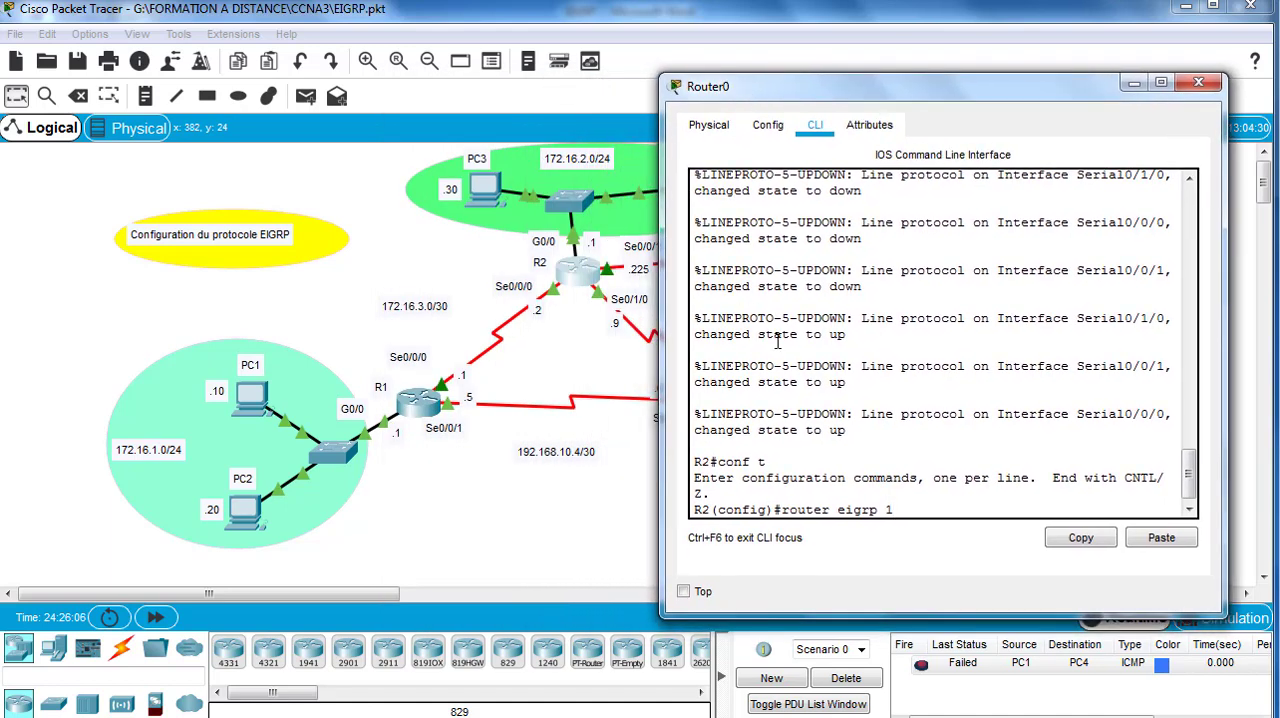
key(Return)
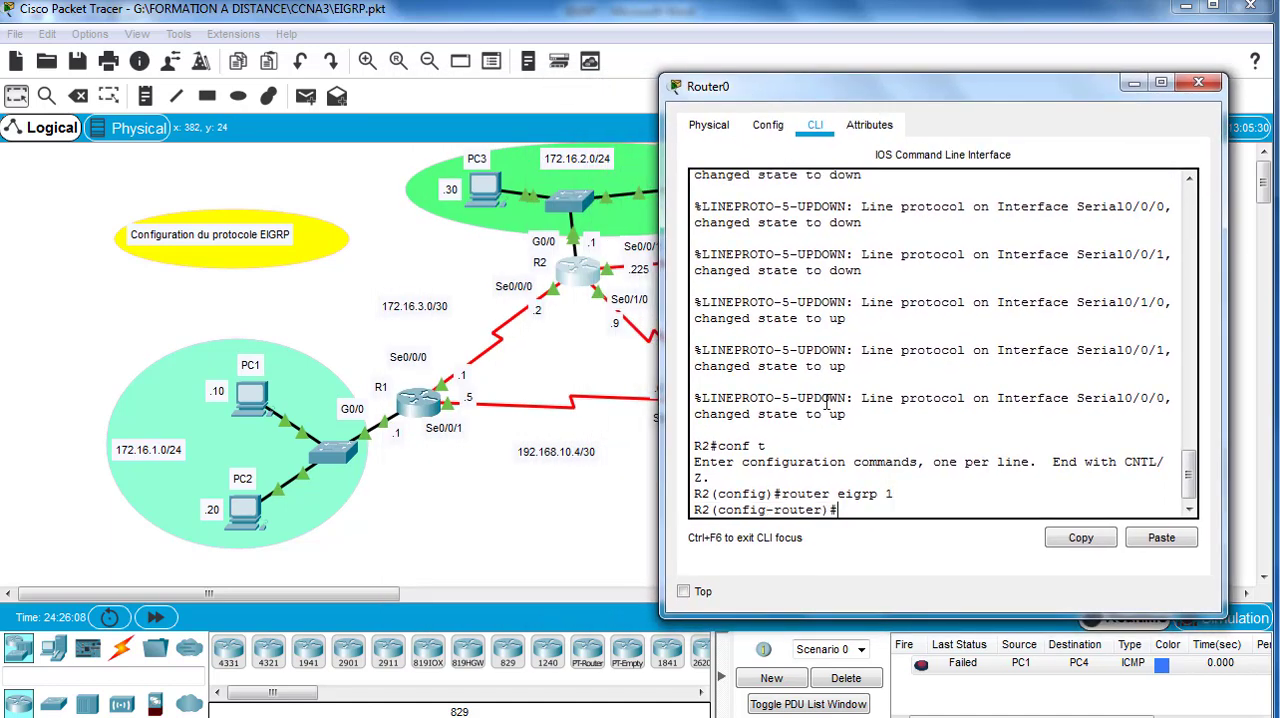
Step: Set R2's EIGRP router ID to 2.2.2.2
text(eigrp rou)
key(Tab)
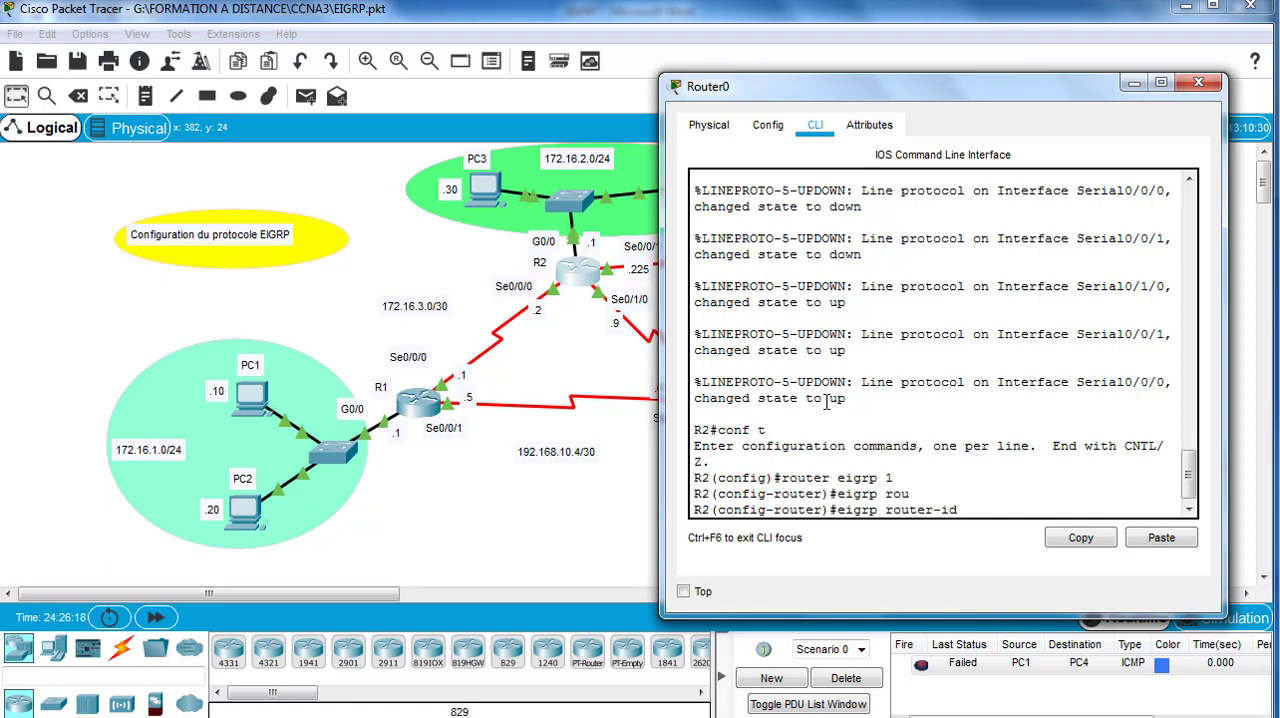
text(2.2.2.2)
key(Return)
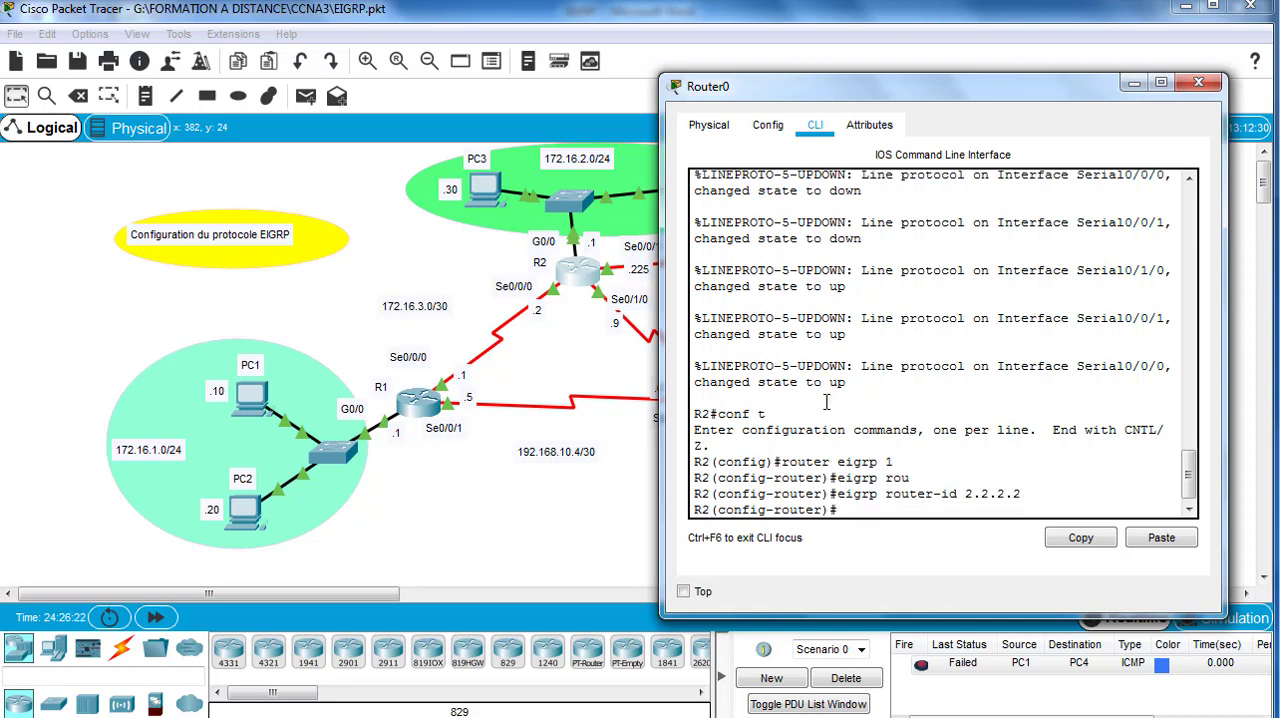
Step: Advertise R2's LAN network 172.16.2.0 with wildcard mask 0.0.0.255 in its EIGRP process
text(network)
drag(832, 95, 899, 89)
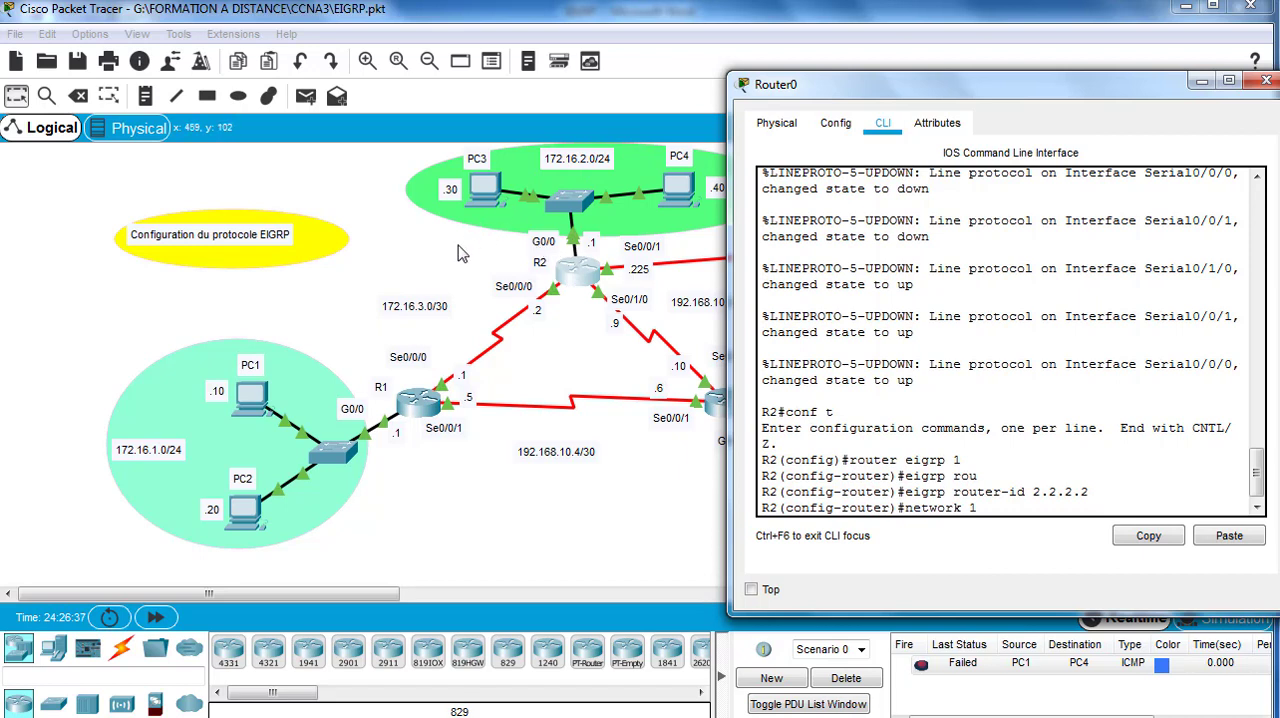
text(72.16.2.0 0.0.0.255)
key(Return)
Step: Advertise network 172.16.3.0 with wildcard mask 0.0.0.3 in R2's EIGRP process, and move its window aside to expose the R2–R3 link
text(nfig-router)#n)
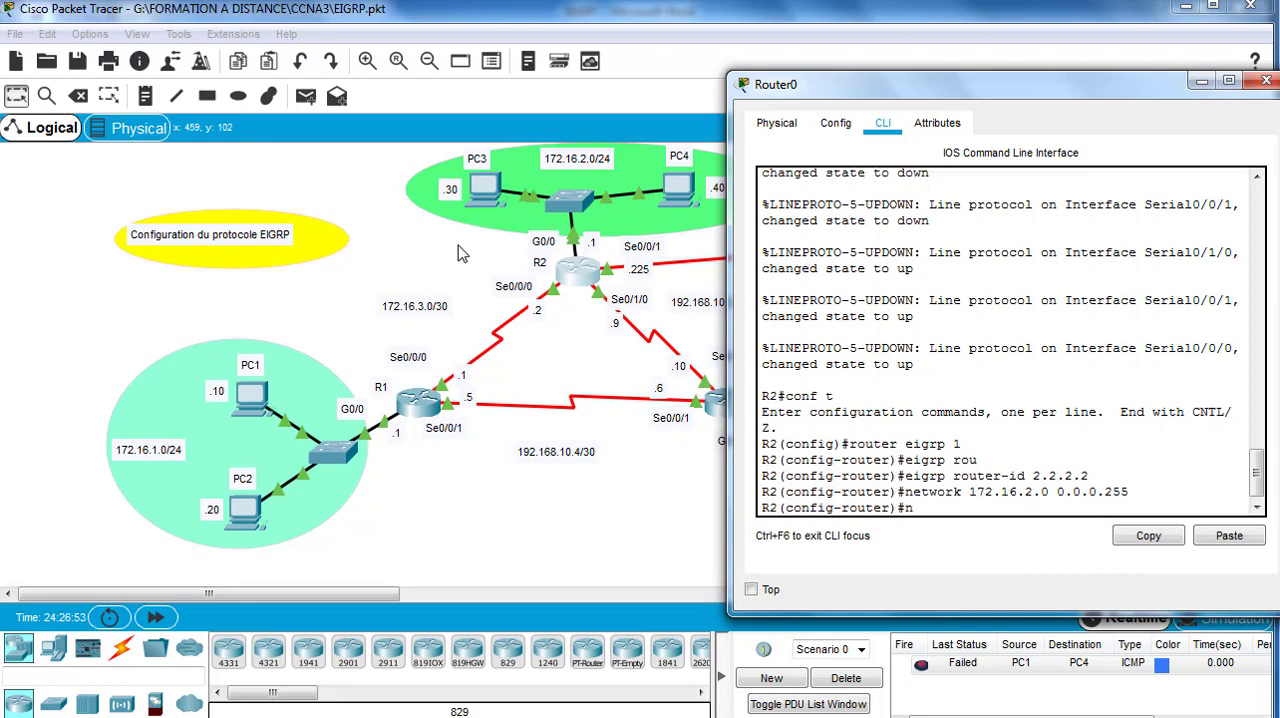
text(etwork)
text(172.16.3.0 0.0.0.)
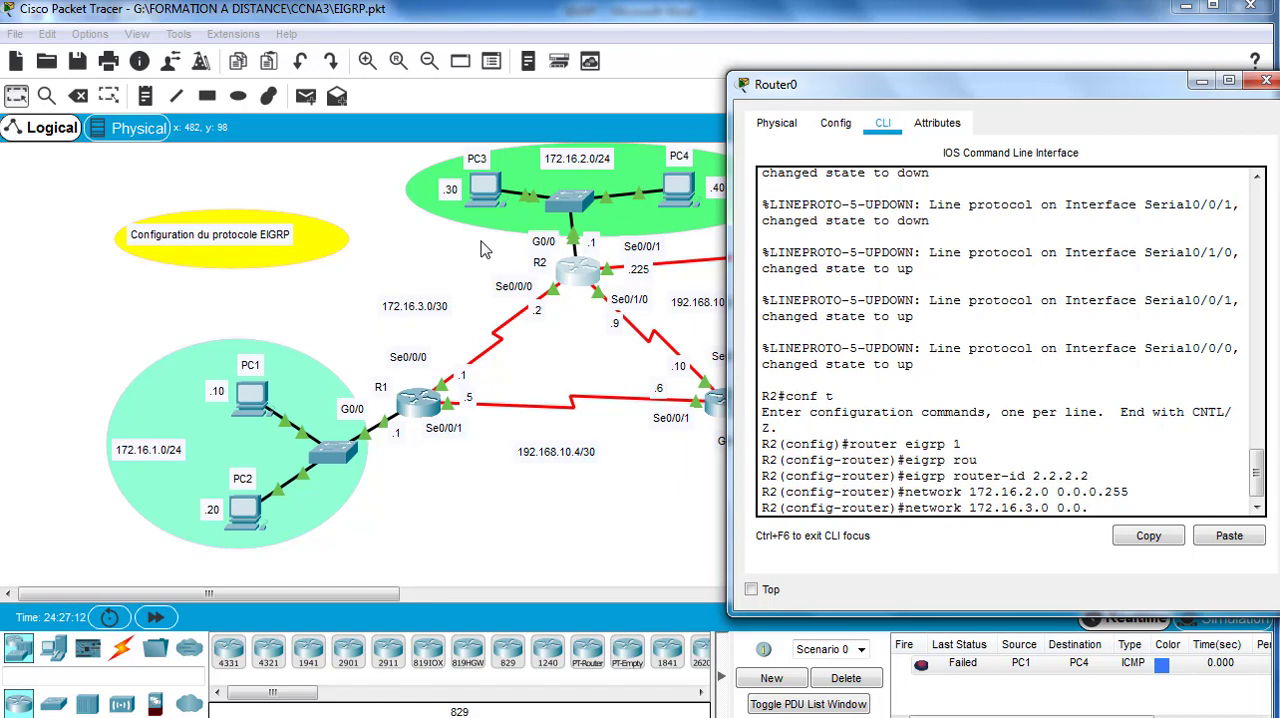
text(0.3)
key(Return)
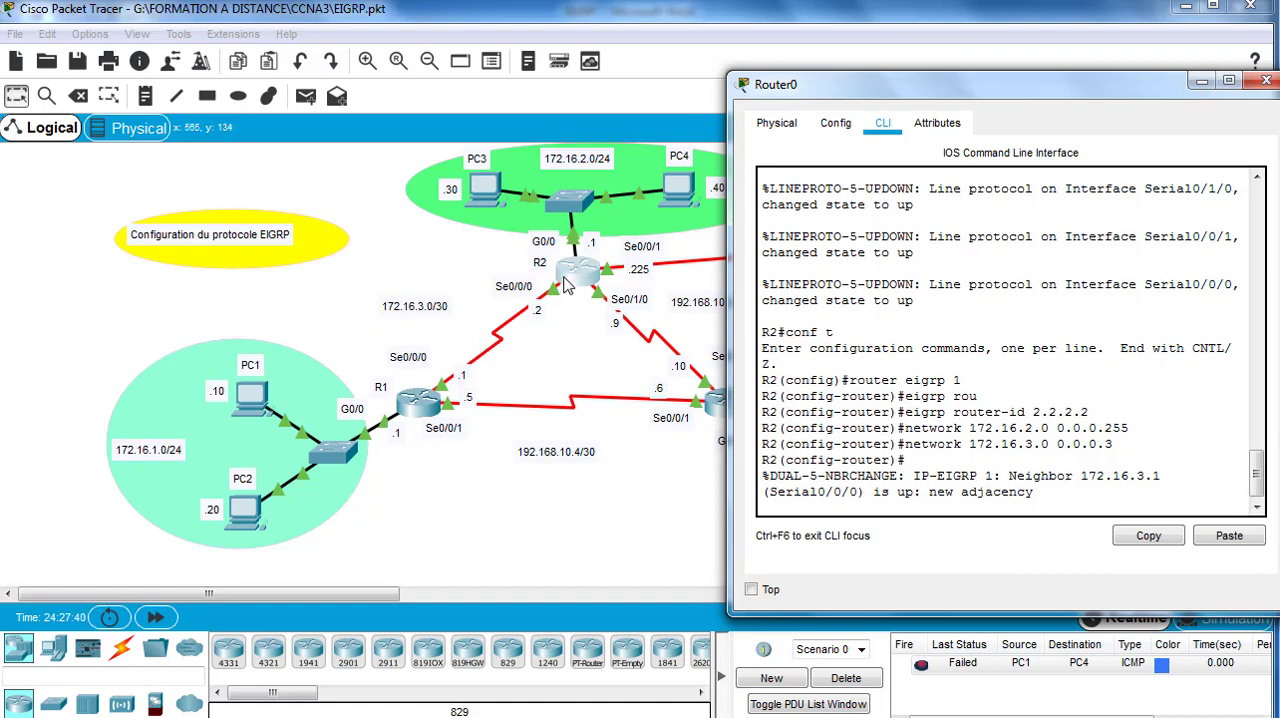
key(Return)
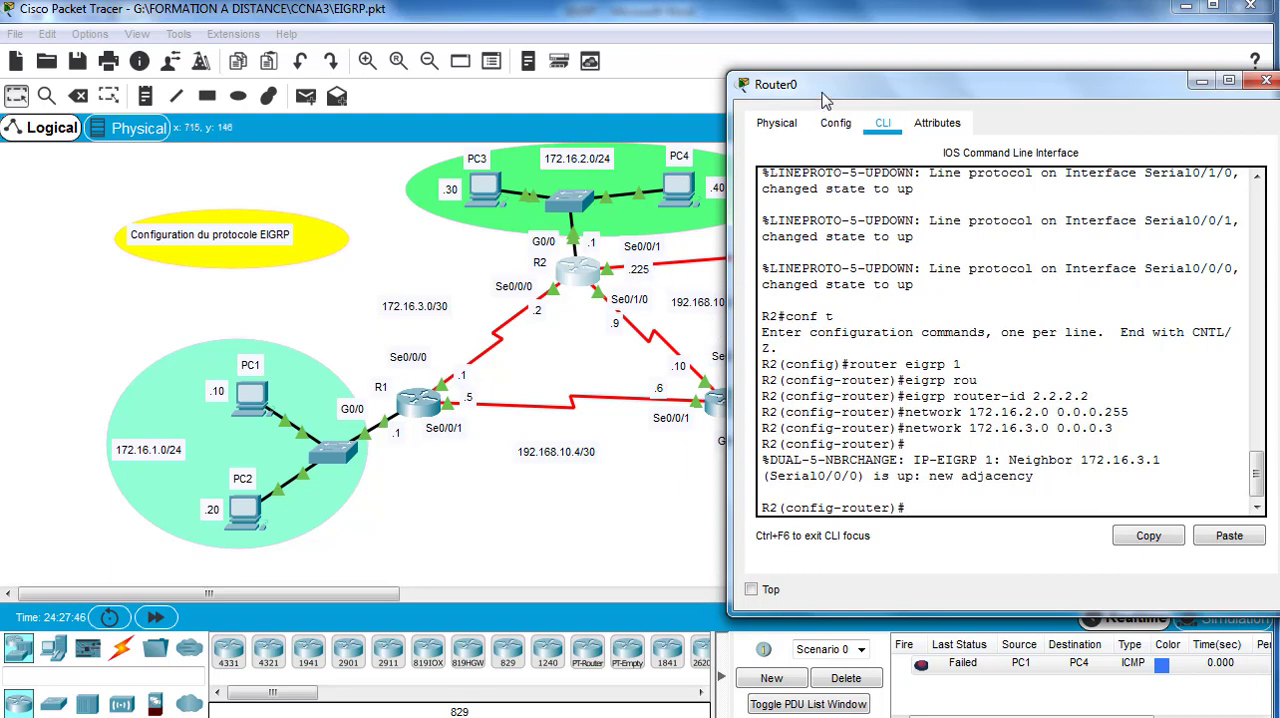
drag(825, 100, 883, 100)
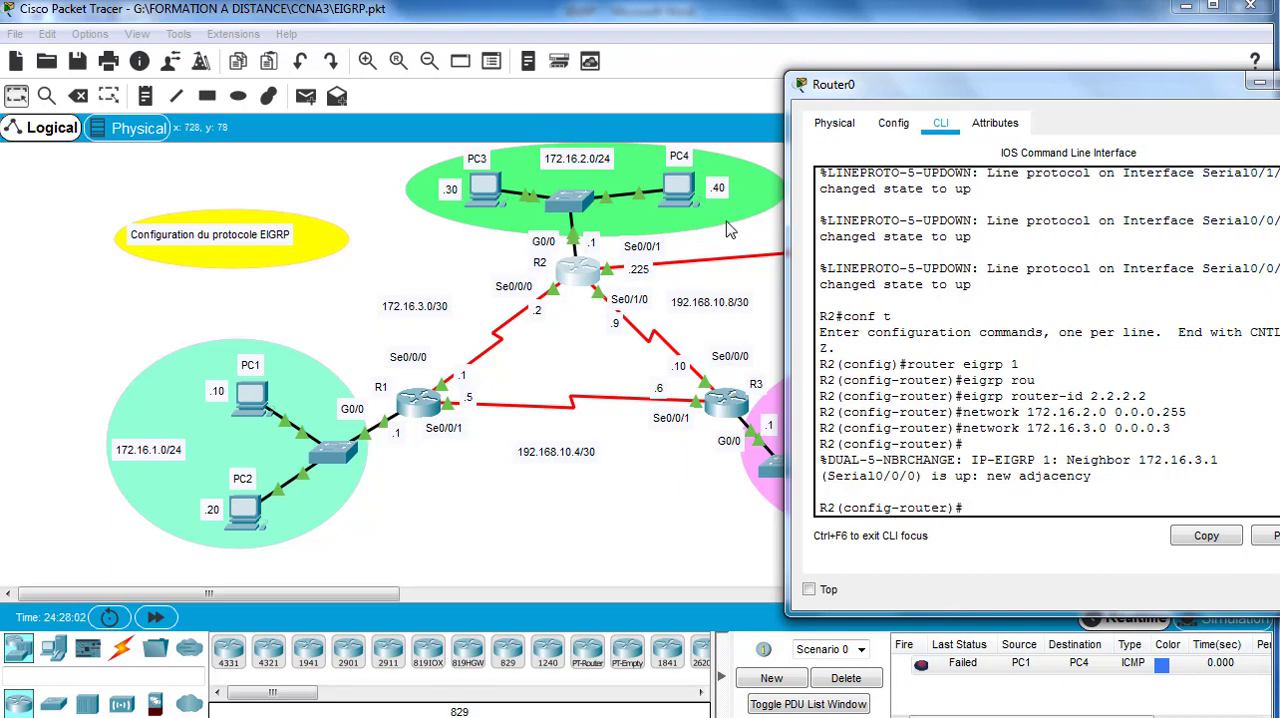
Step: Advertise network 192.168.10.8 with wildcard mask 0.0.0.3 in R2's EIGRP process
text(network 192.168.10.8)
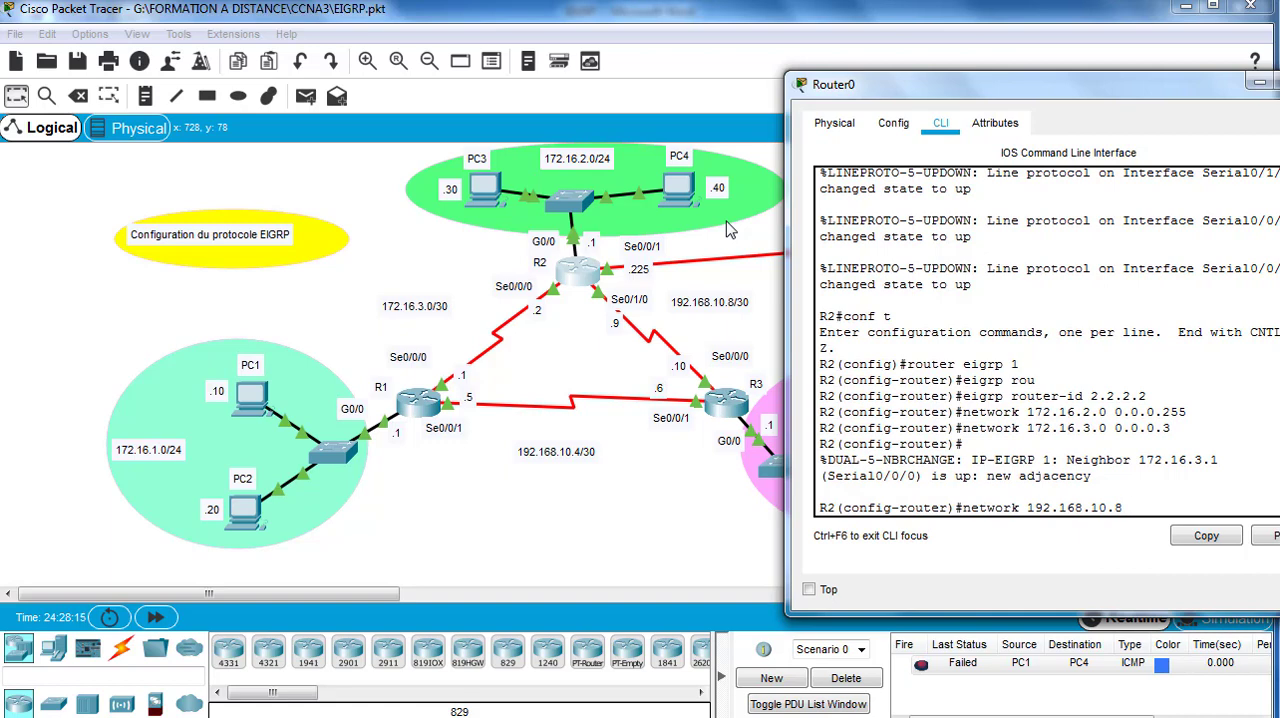
text( 0.0.0.3)
key(Return)
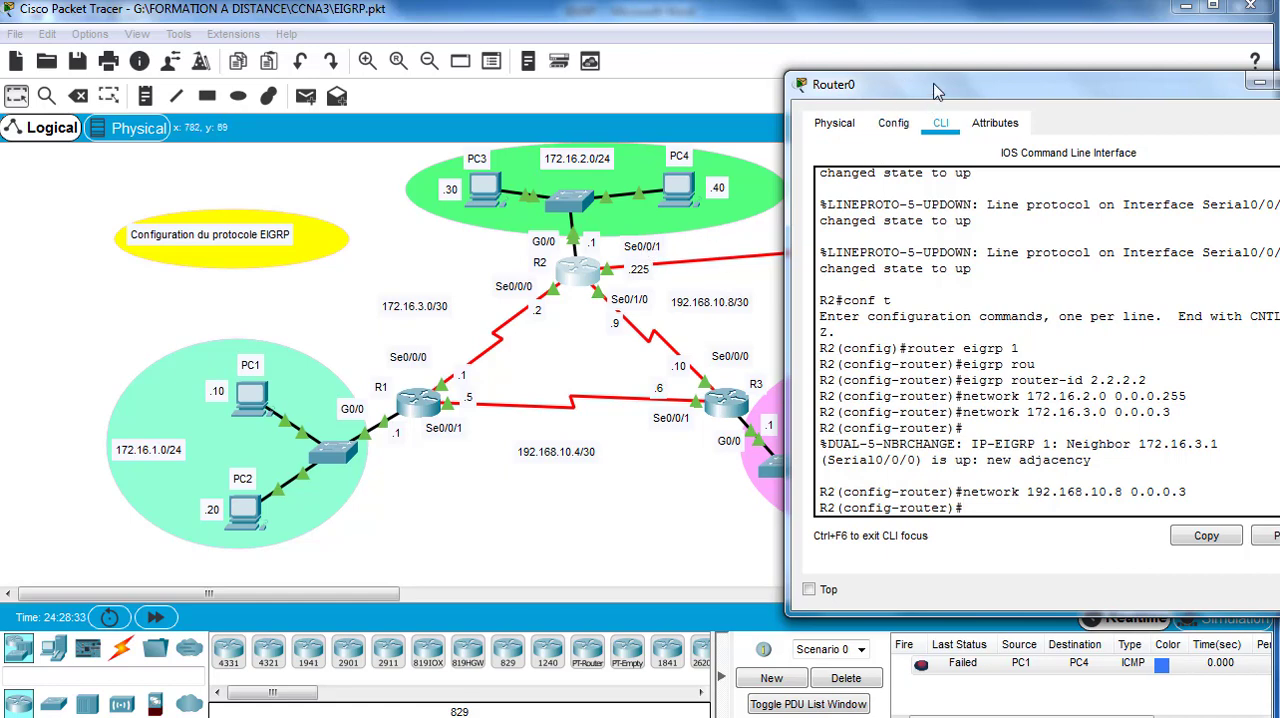
Step: Move R2's window to expose the ISP link and begin its network statement with address 209.165.200.224, leaving the command unsubmitted
drag(936, 93, 770, 300)
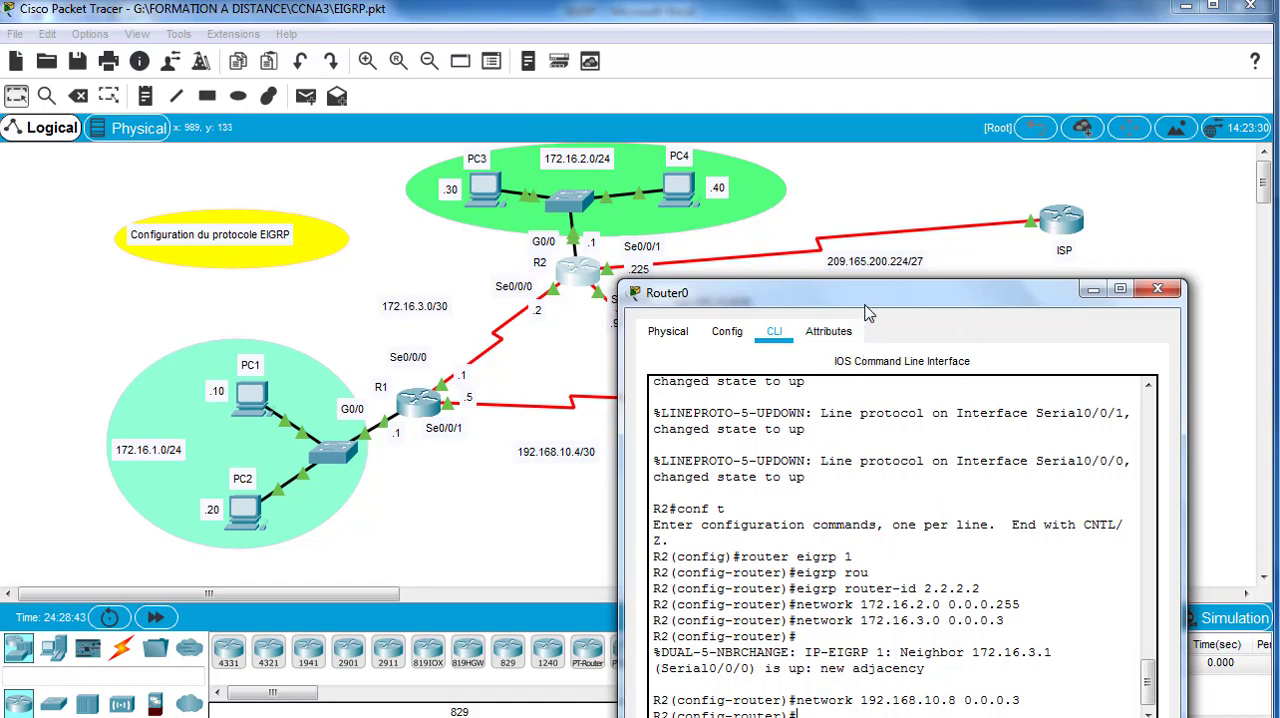
drag(858, 297, 858, 288)
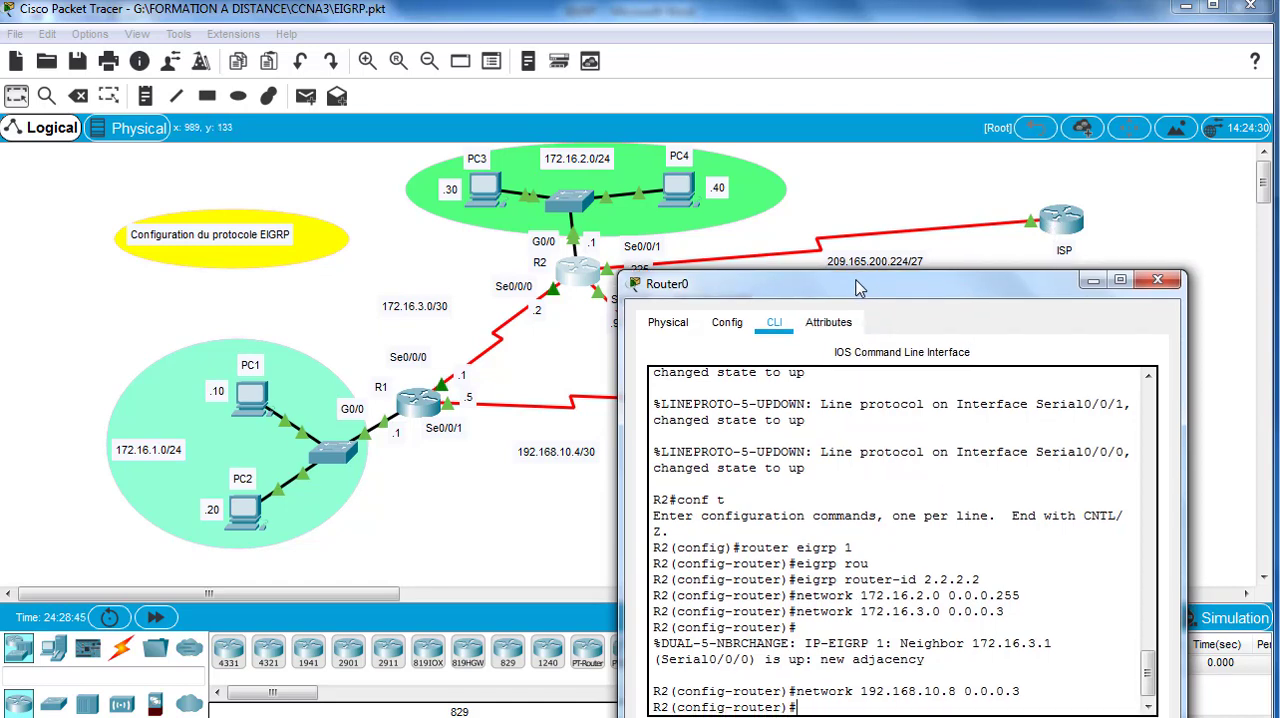
text(network 20)
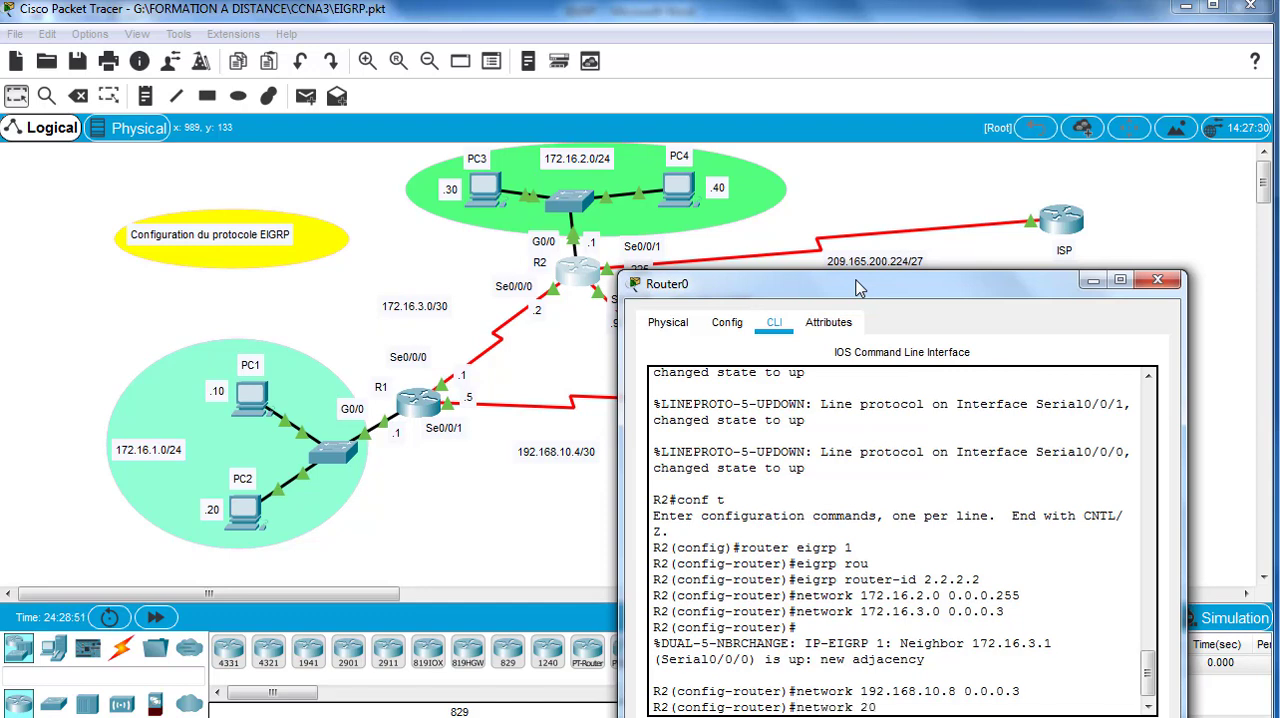
text(9.165.2)
text(00.224)
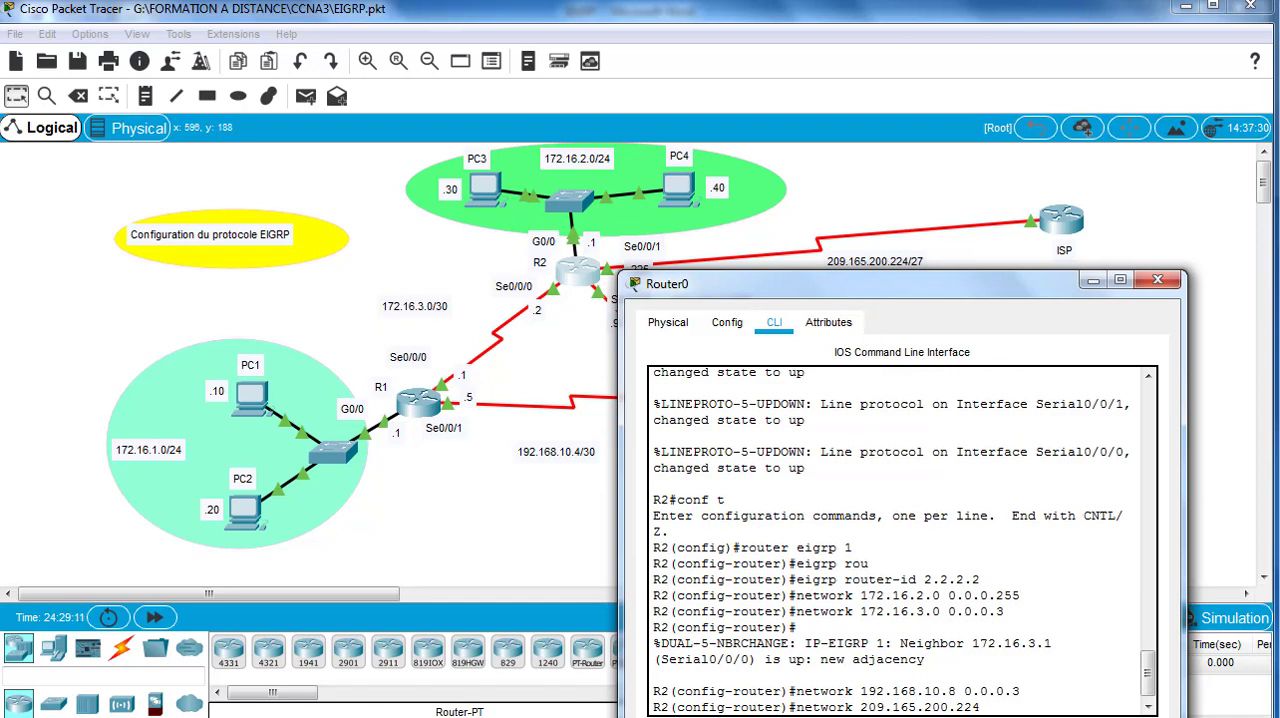
Step: Switch to the EIGRP document in Word and write "/27 = 255.255.255.224" below the wildcard mask example
click(420, 716)
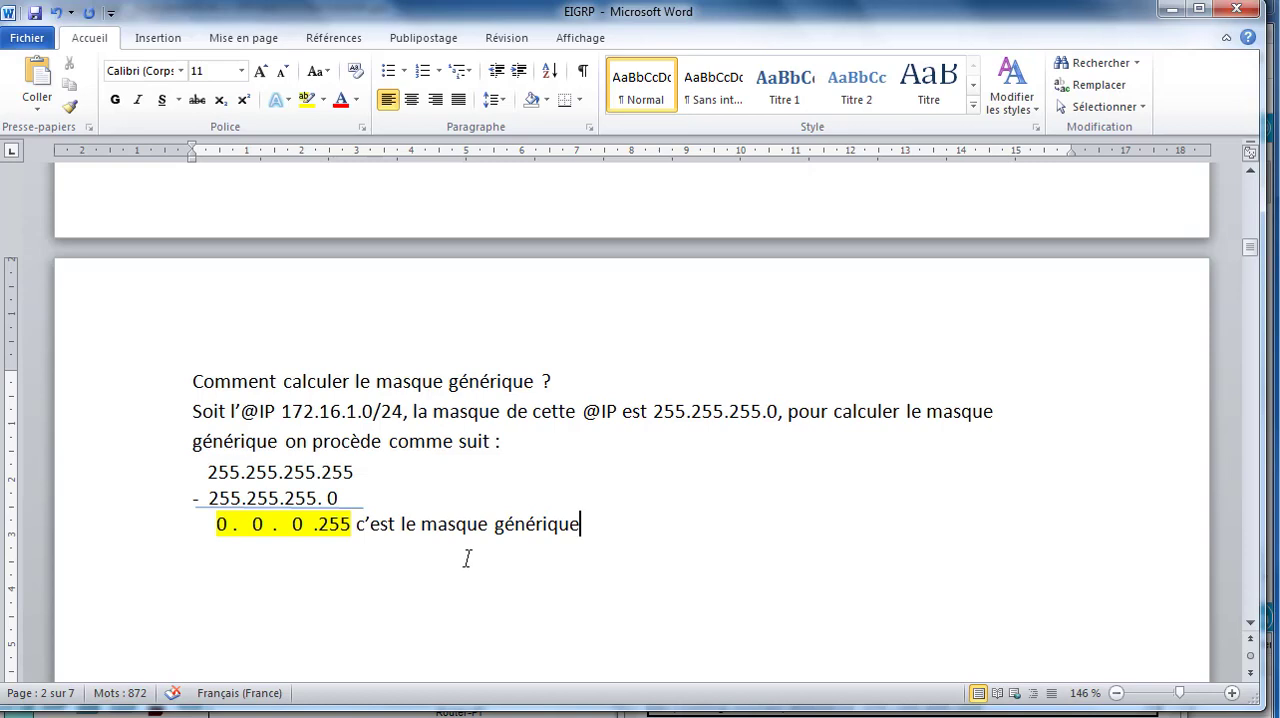
key(Return)
key(Return)
text(/27 = 255.)
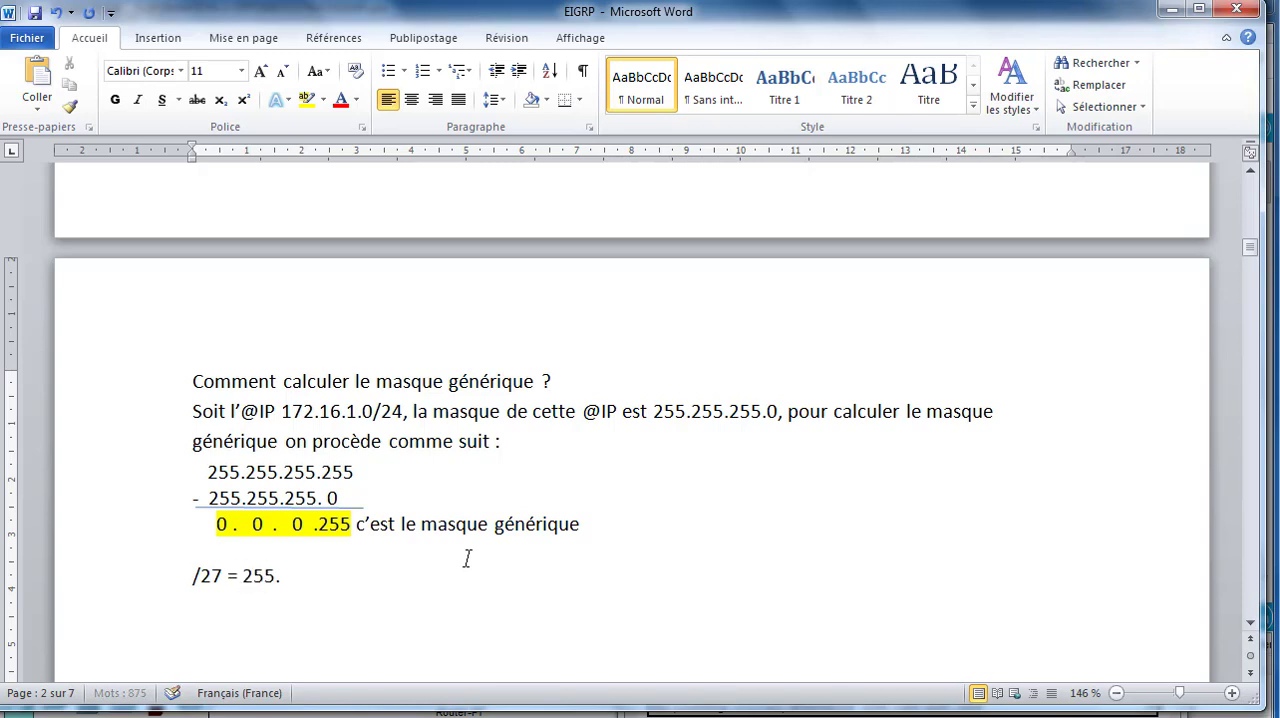
text(255.255.224)
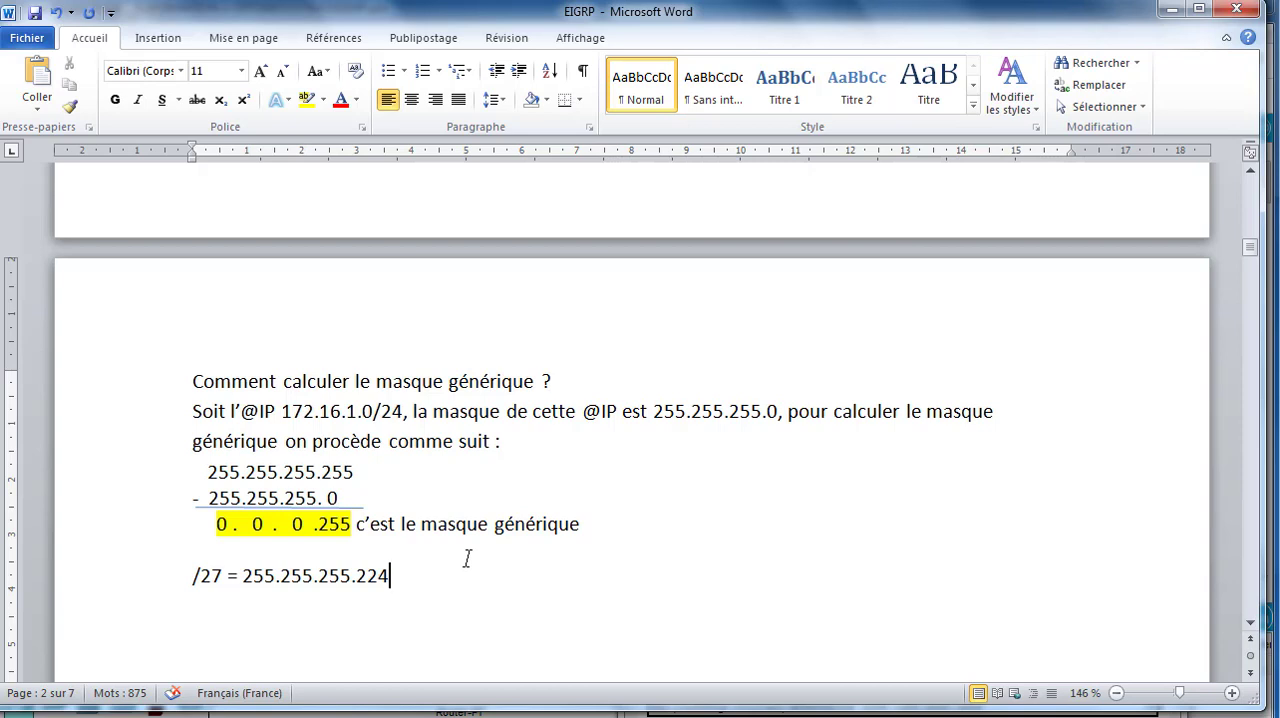
Step: Write the wildcard subtraction below the /27 line, with 255.255.255.255 above -255.255.255.224
key(Return)
key(Return)
text(255.255.255.255)
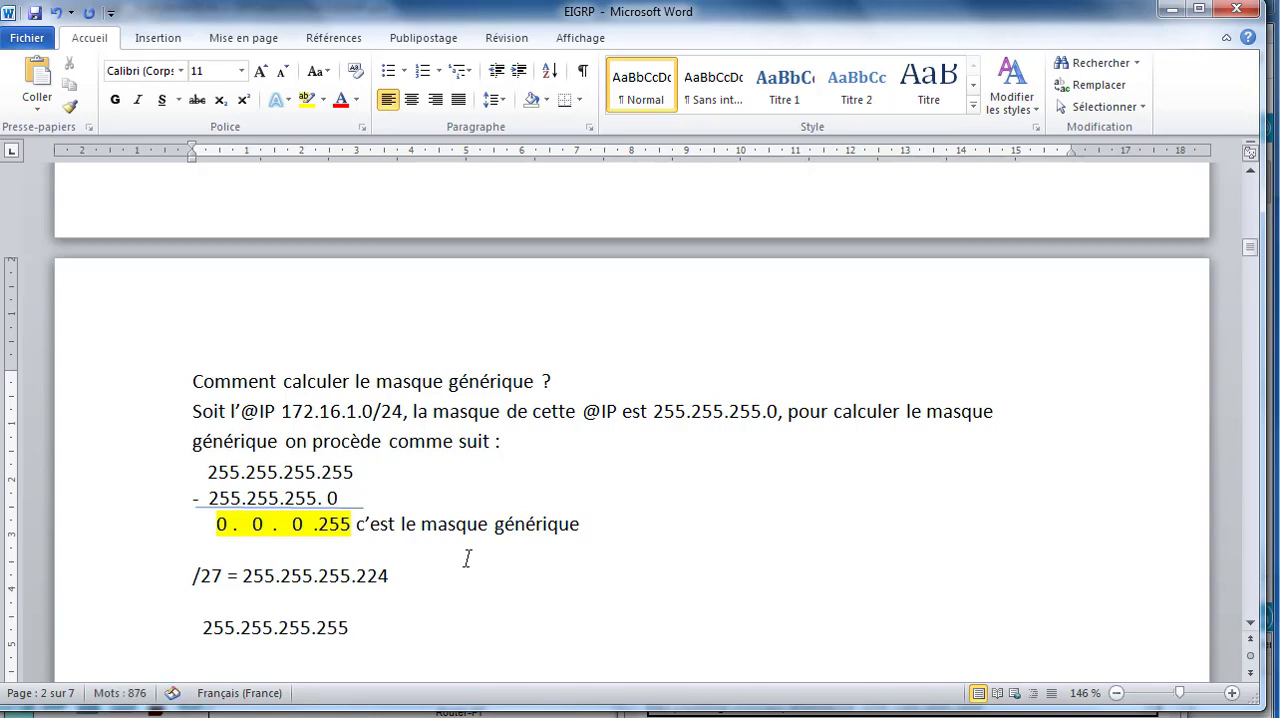
key(Return)
text(-255.255.255)
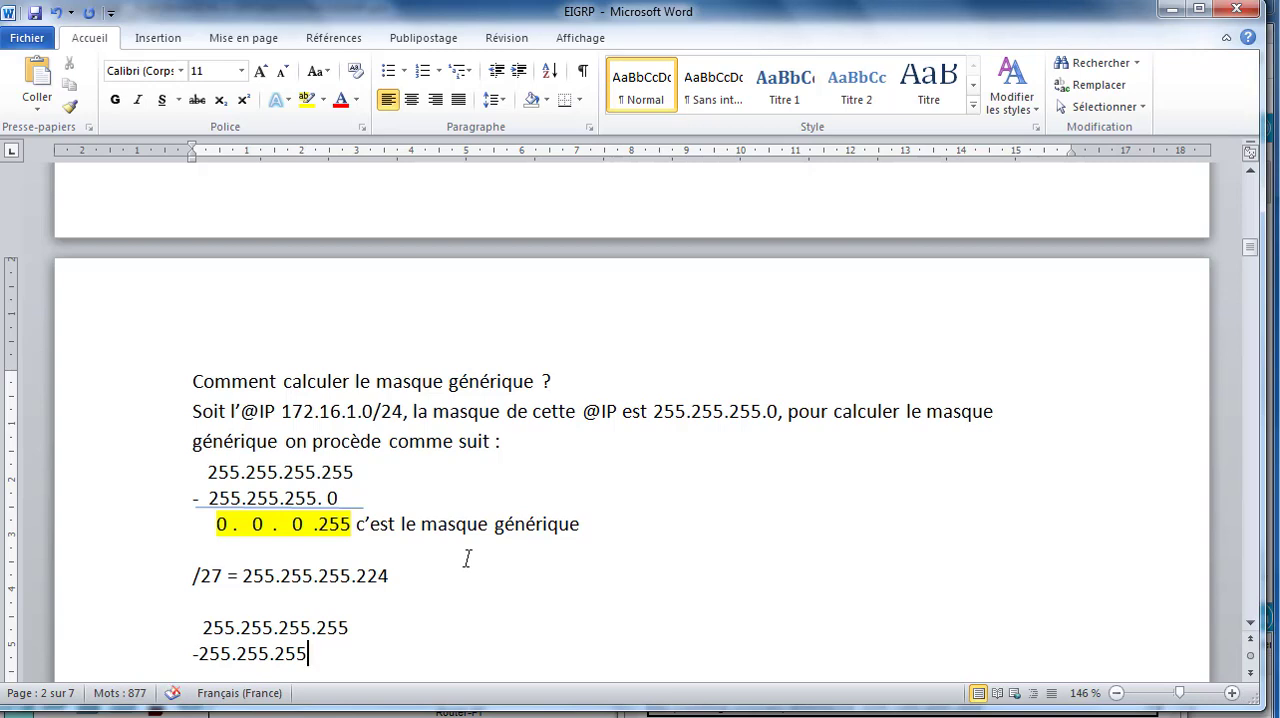
text(.224)
key(Return)
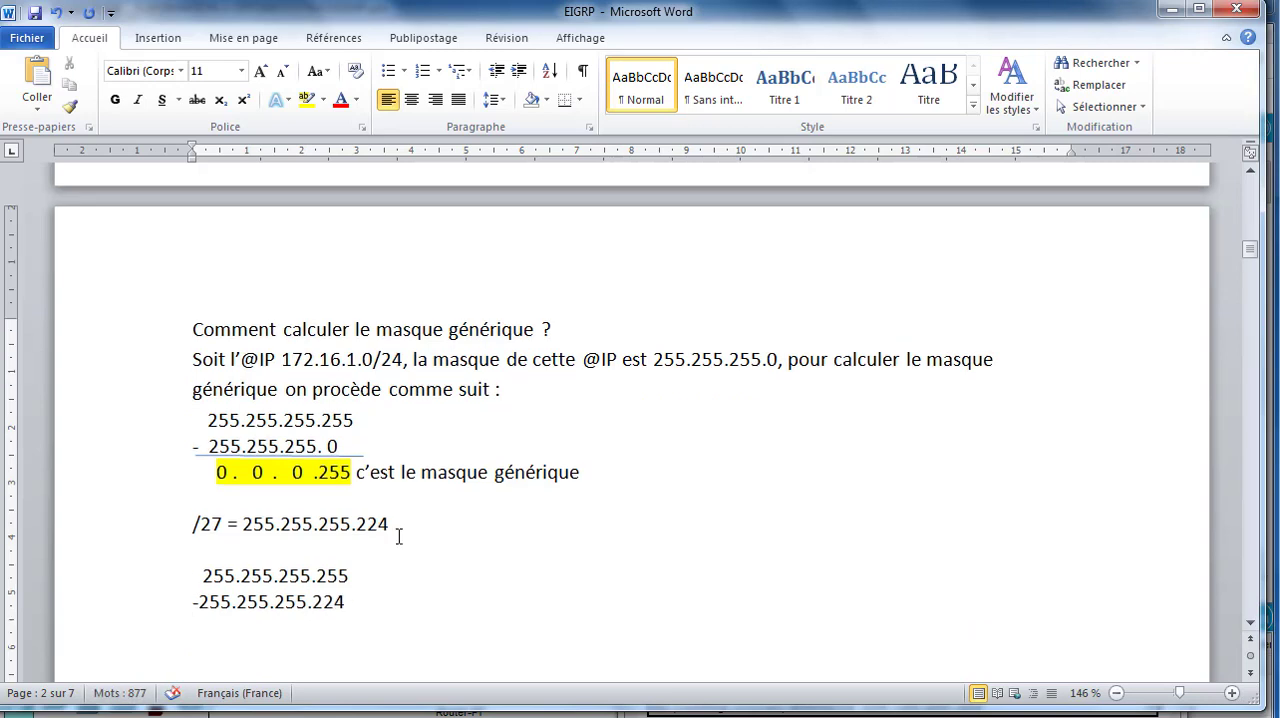
Step: Draw a horizontal line shape under the 255.255.255.224 row and place the text cursor beneath it
click(163, 40)
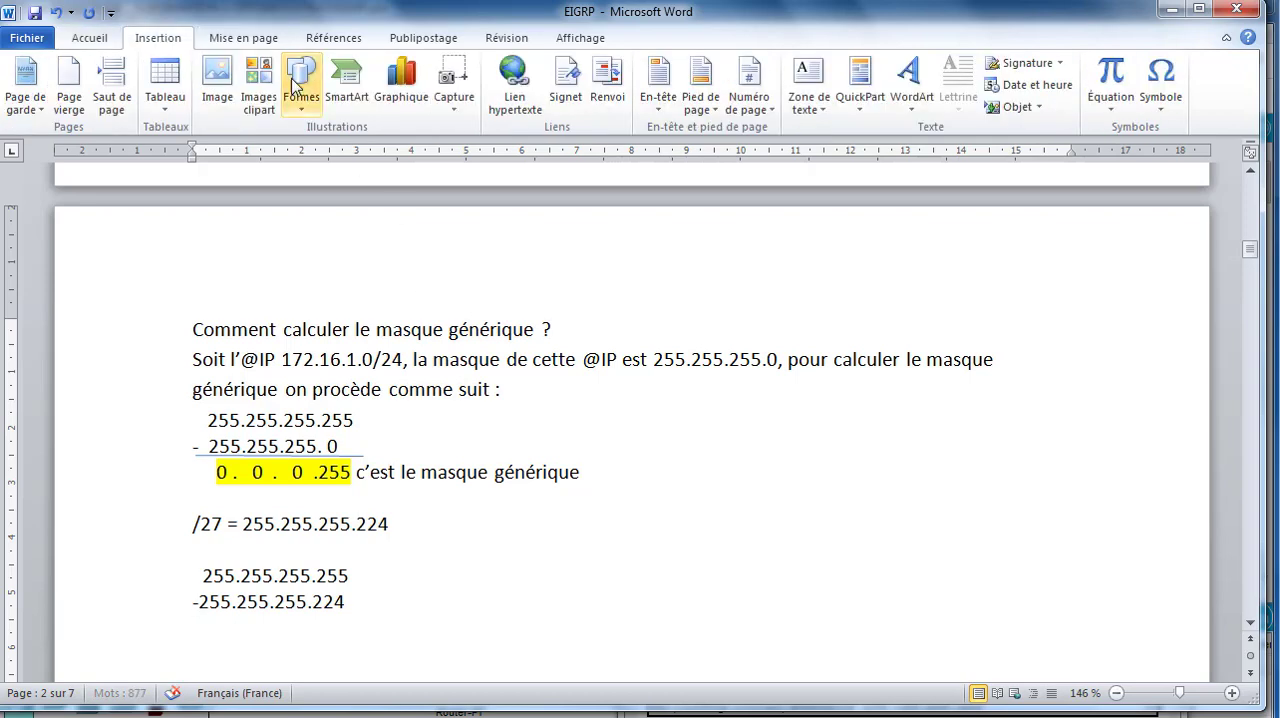
click(301, 85)
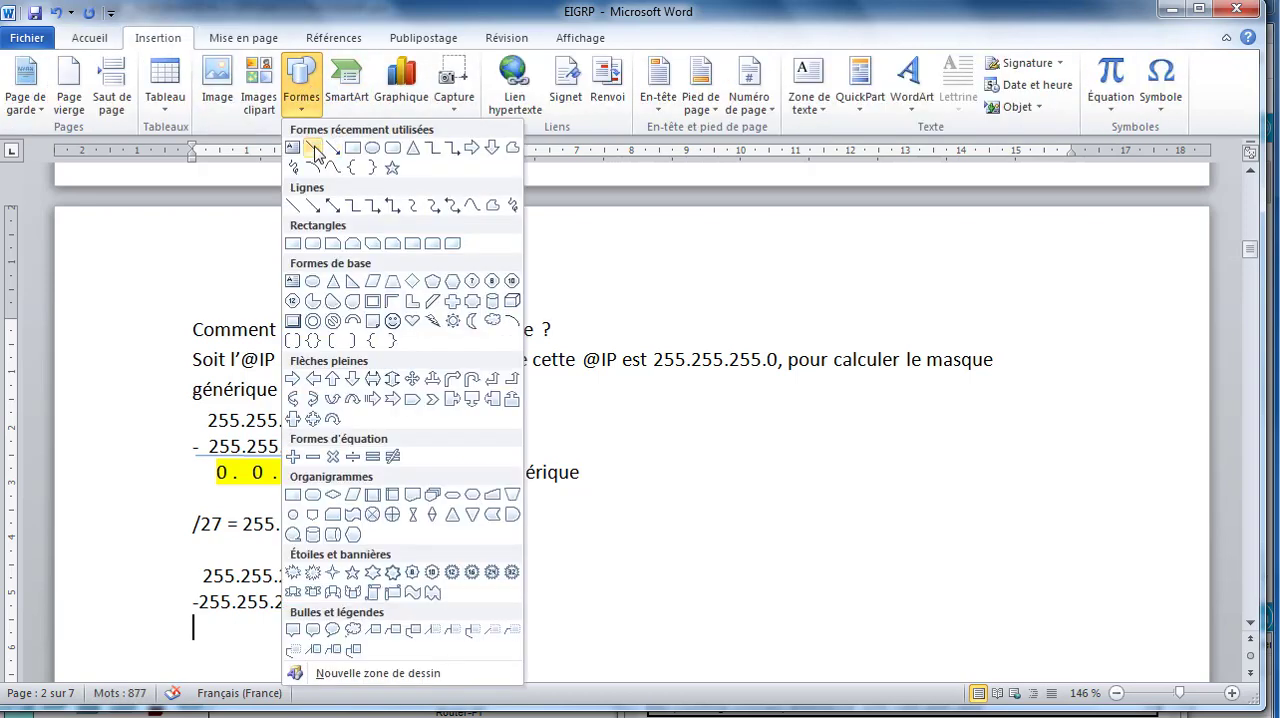
click(313, 148)
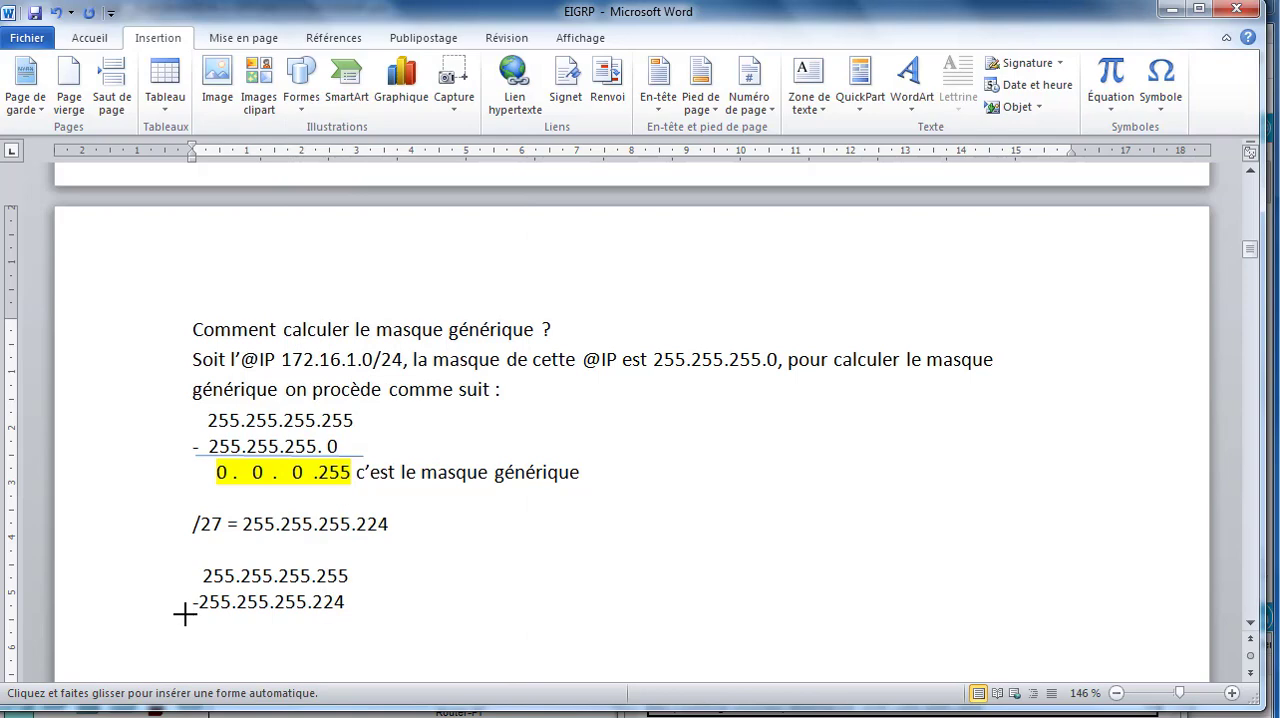
drag(185, 612, 356, 614)
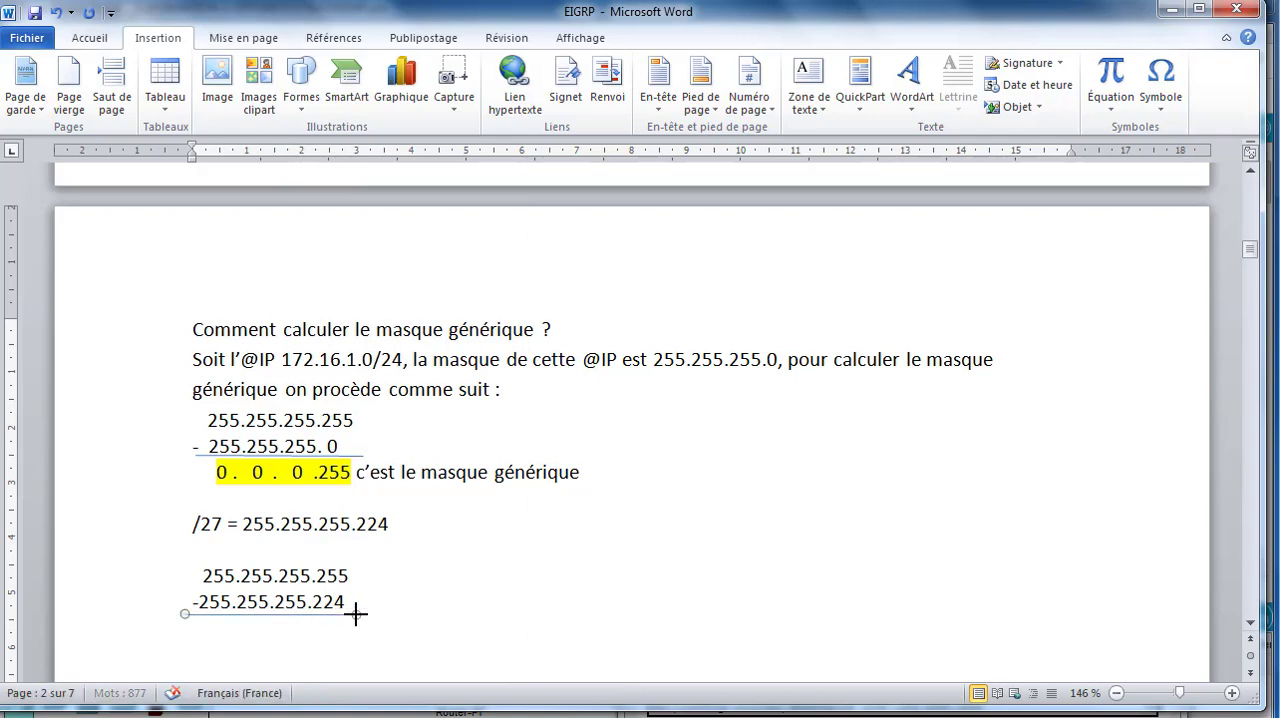
click(197, 629)
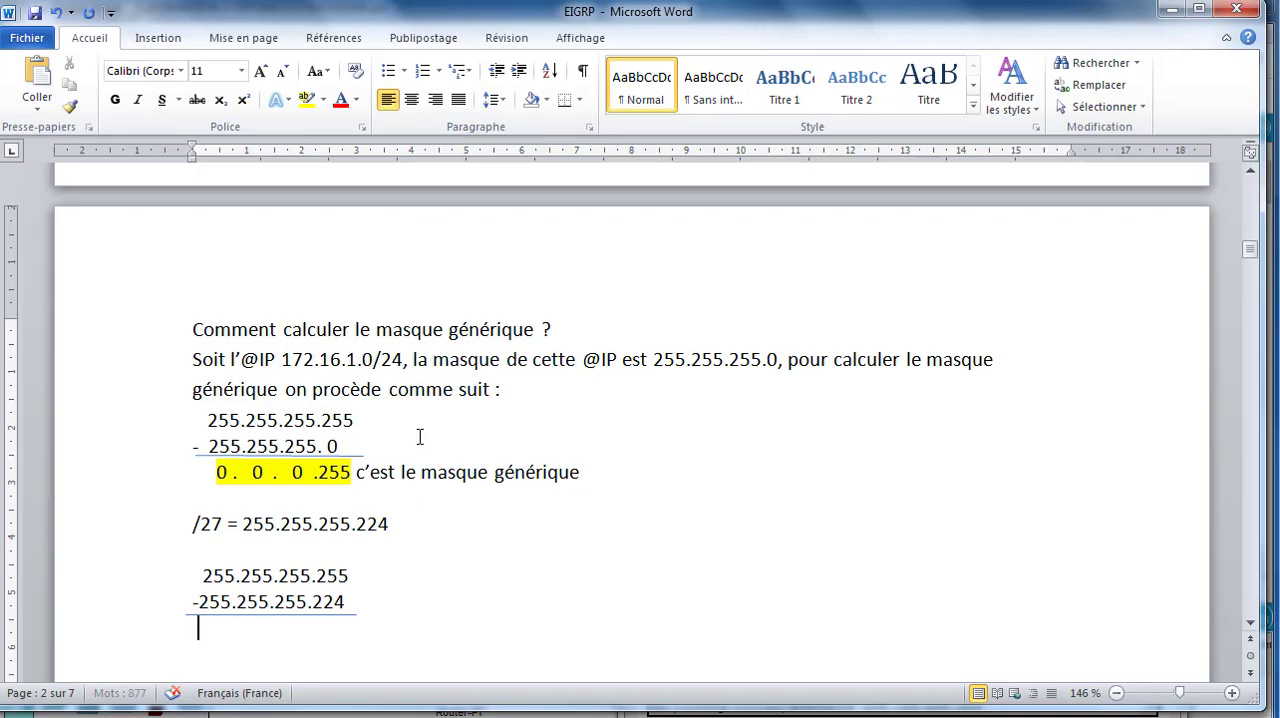
Step: Write the subtraction result 0.0.0.31 under the line, aligning the octets with those of the masks above
text(0 .   .)
key(BackSpace)
text(0)
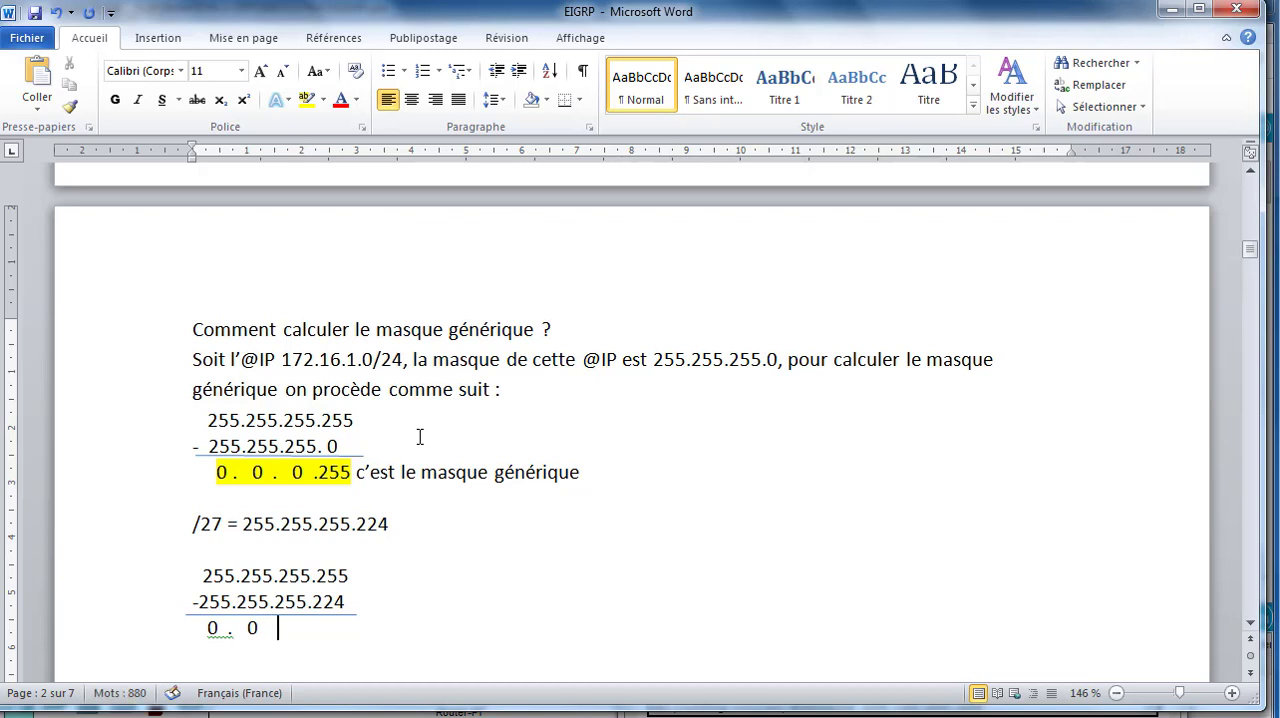
text(     0  .)
key(BackSpace)
key(BackSpace)
text(.)
click(198, 602)
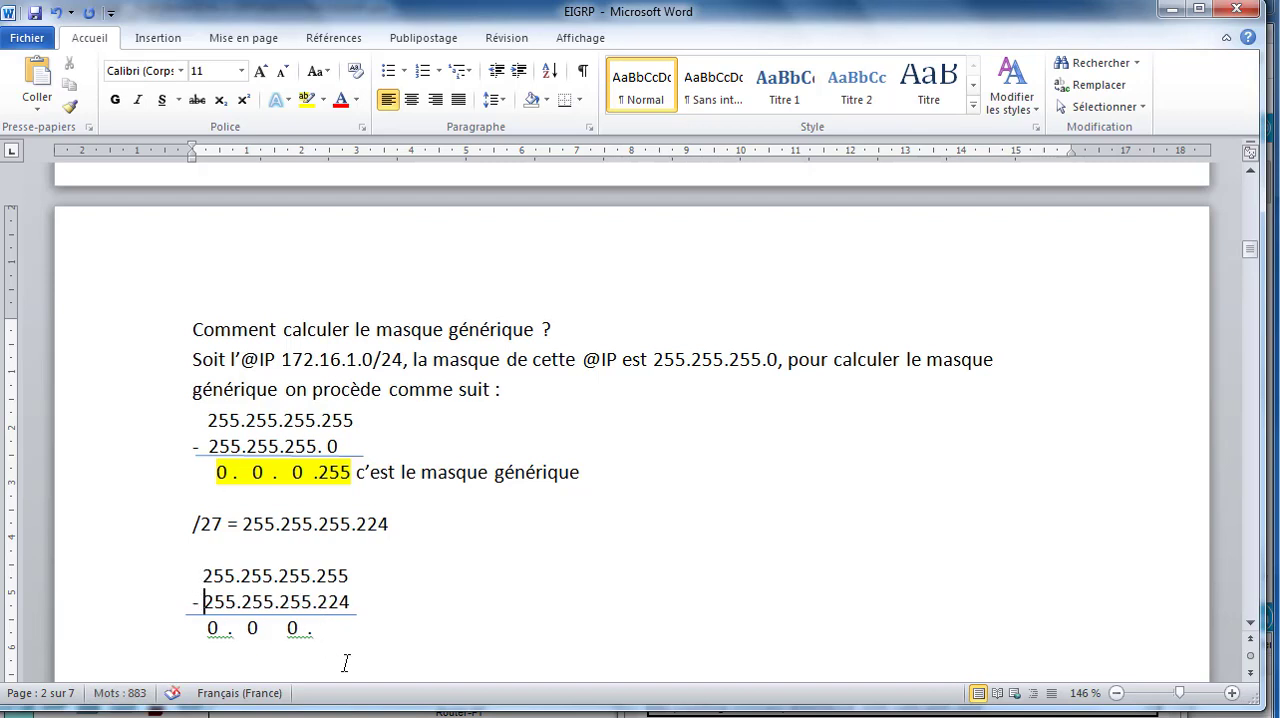
click(322, 628)
text(32)
key(BackSpace)
text(1)
Step: Switch back to Packet Tracer and complete R2's network 209.165.200.224 command with wildcard mask 0.0.0.31
click(574, 716)
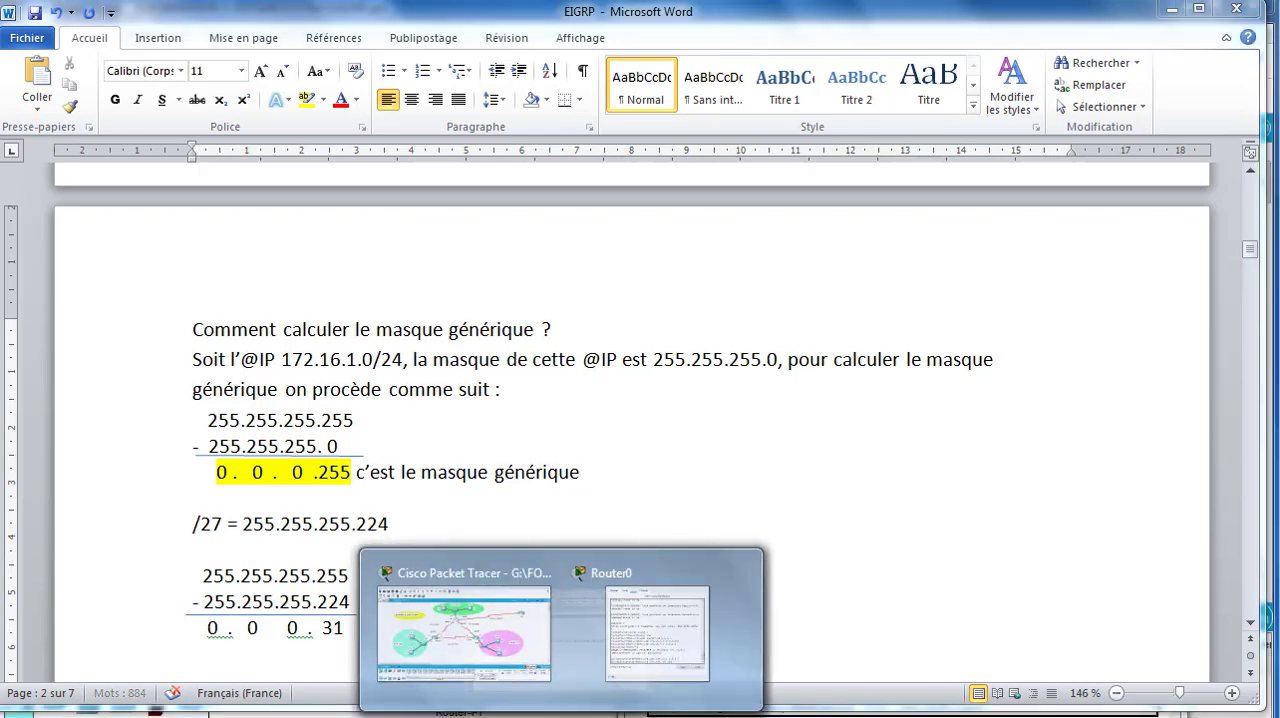
click(472, 657)
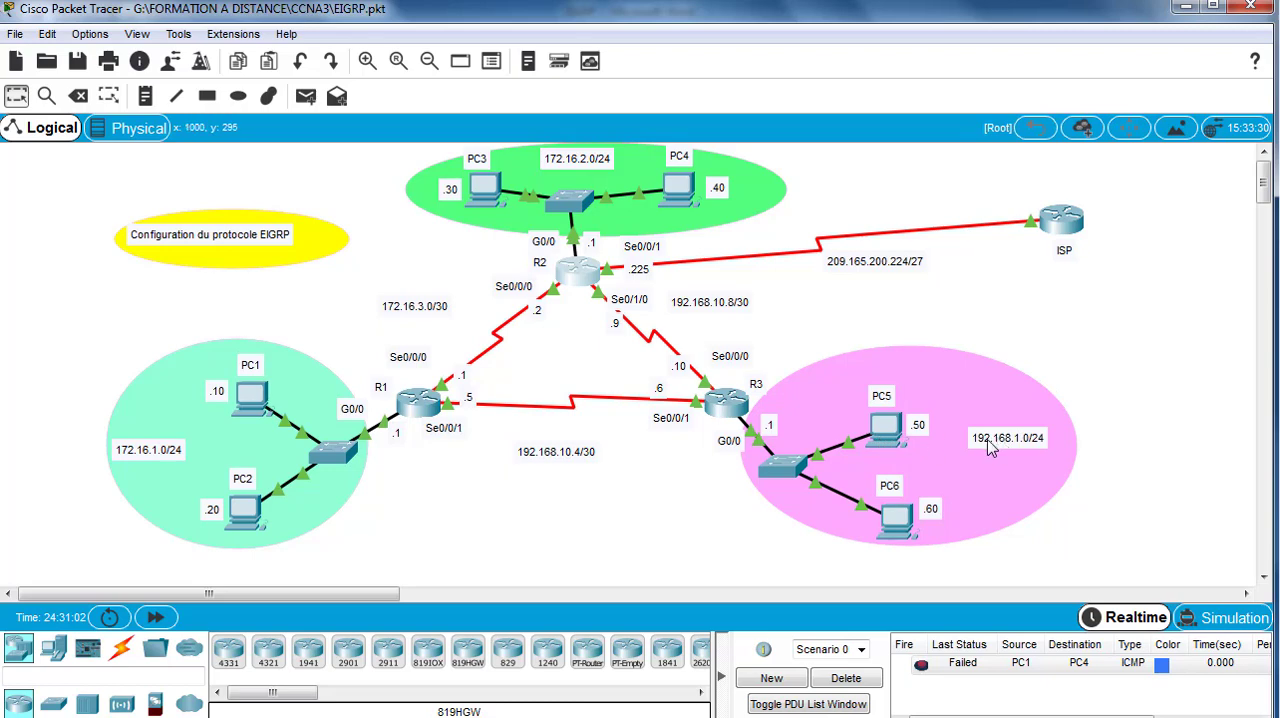
click(578, 283)
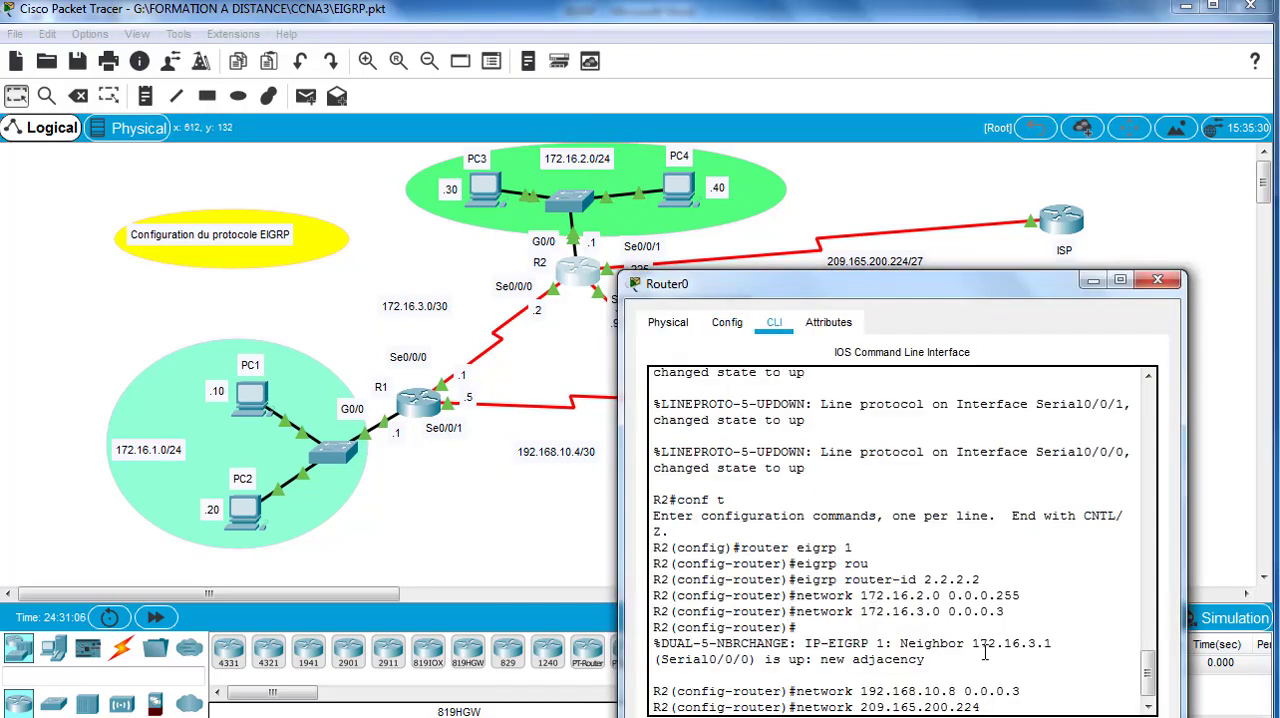
text(0.0.0.31)
key(Return)
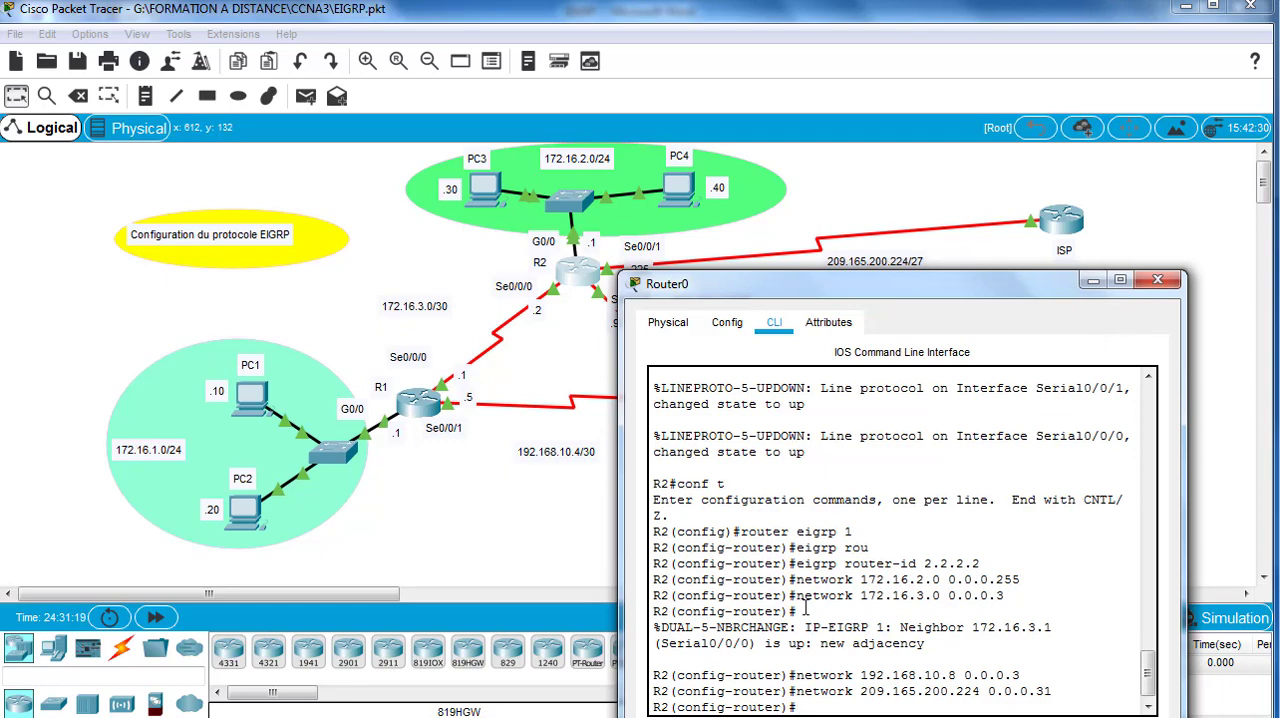
Step: Exit EIGRP configuration mode on R2 and close its window
drag(880, 288, 868, 188)
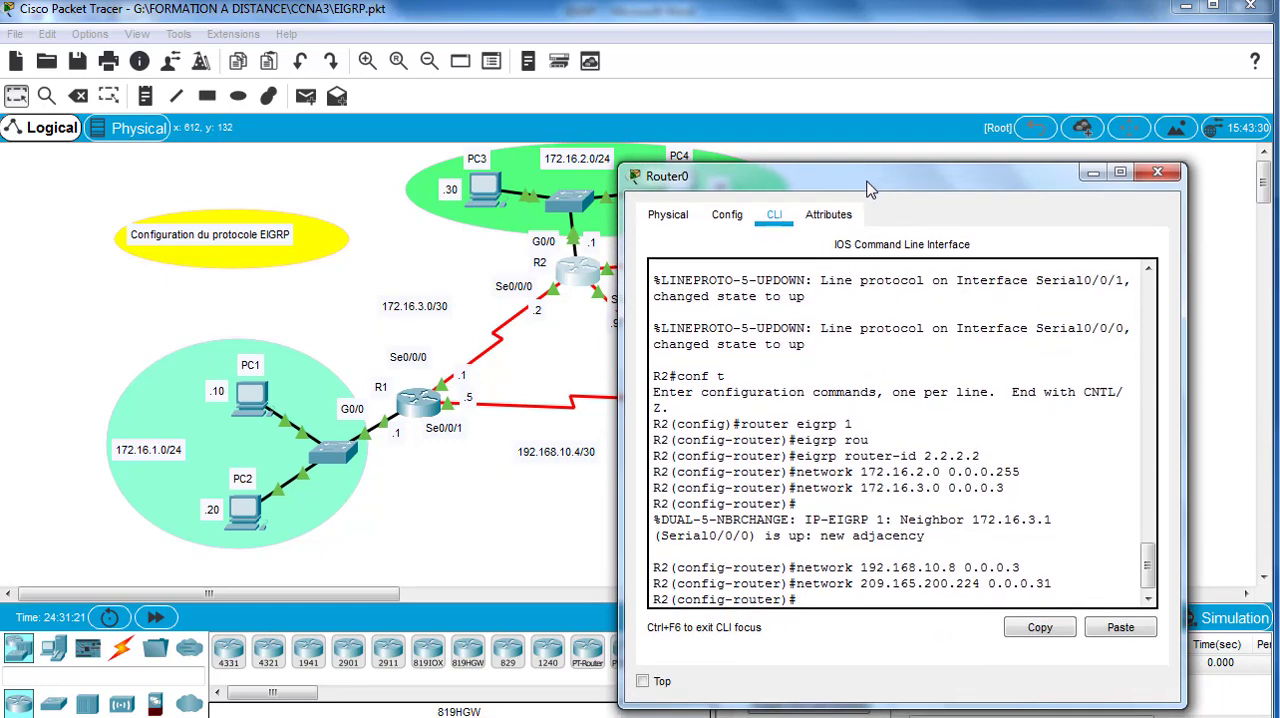
text(exit)
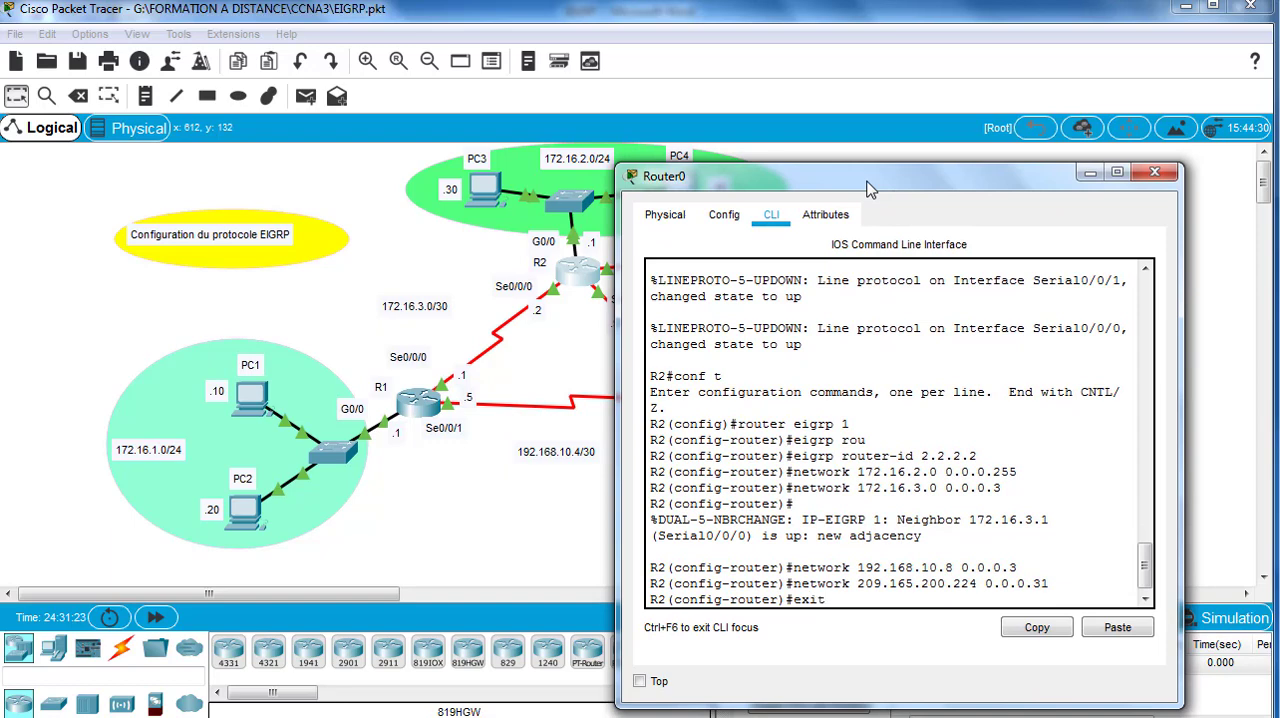
key(Return)
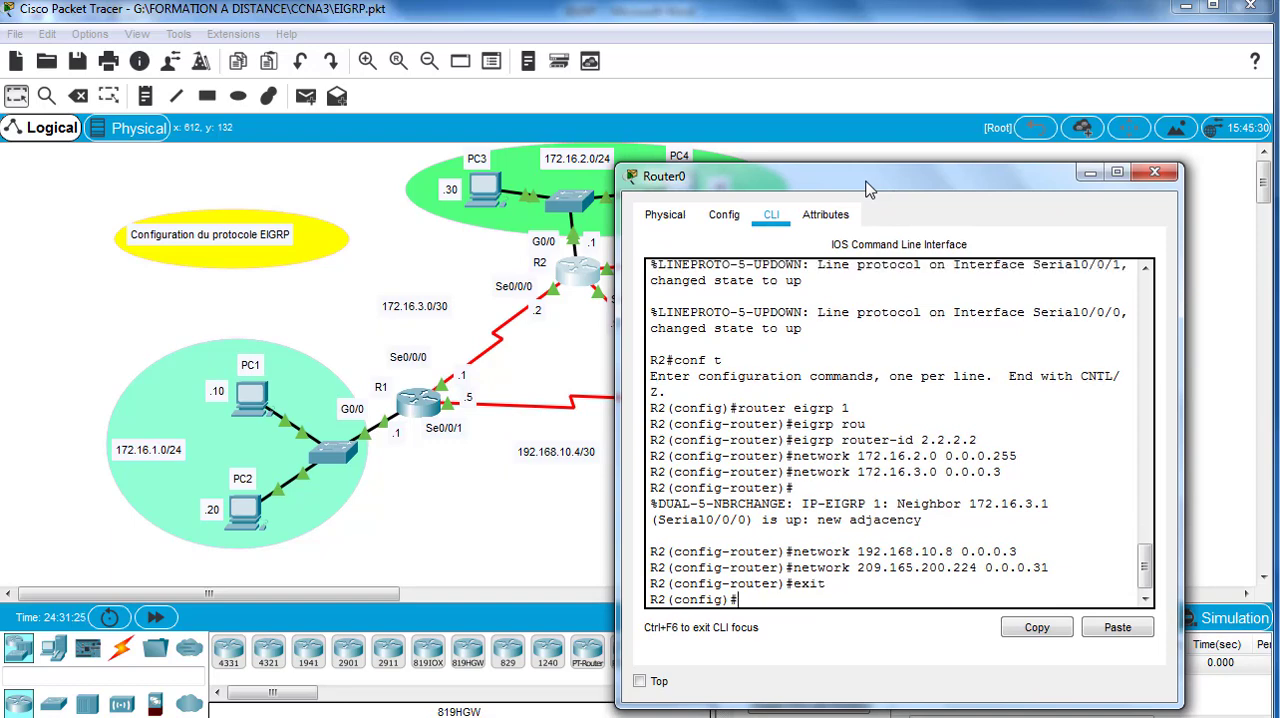
click(1153, 176)
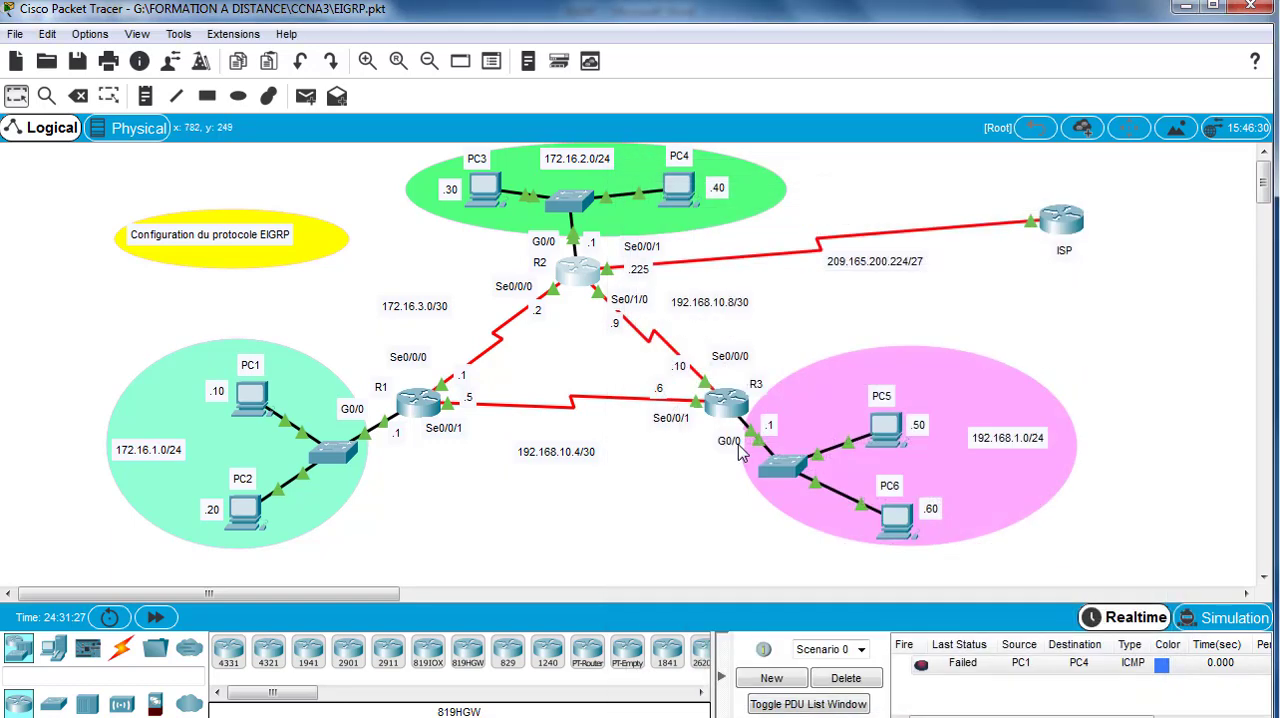
Step: Open R3's command line and enter global configuration mode
click(728, 404)
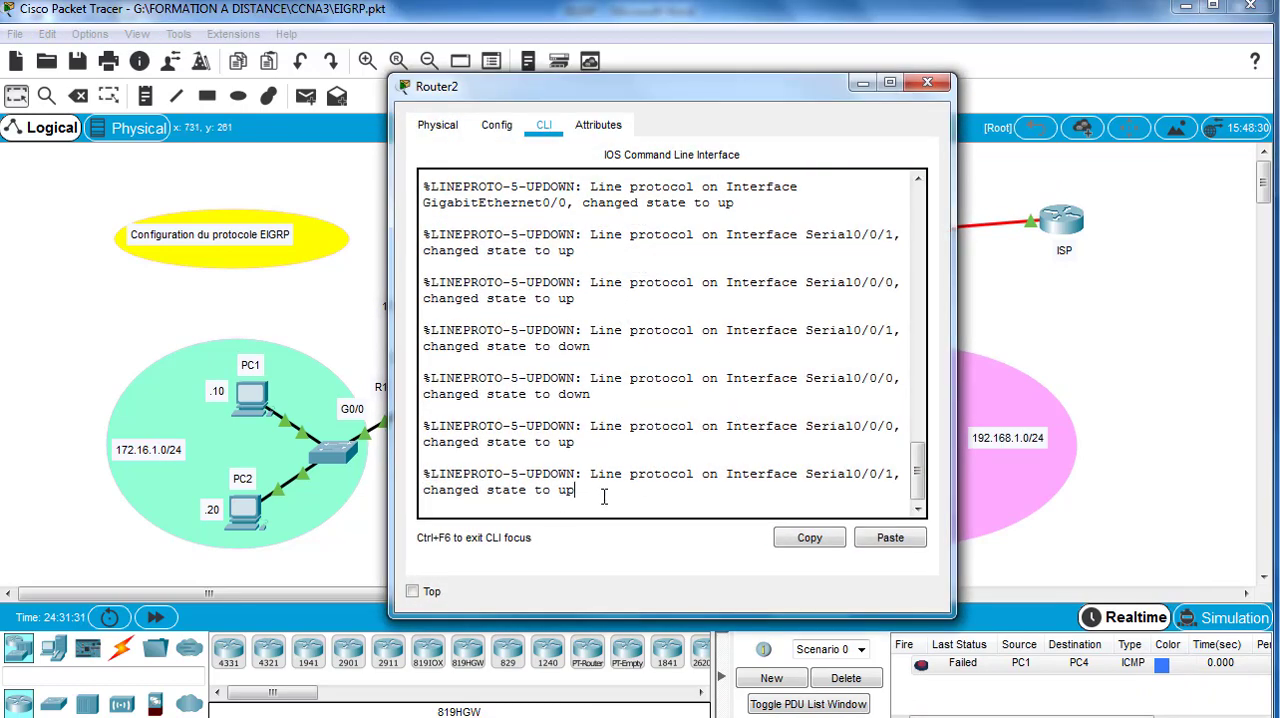
key(Return)
text(en)
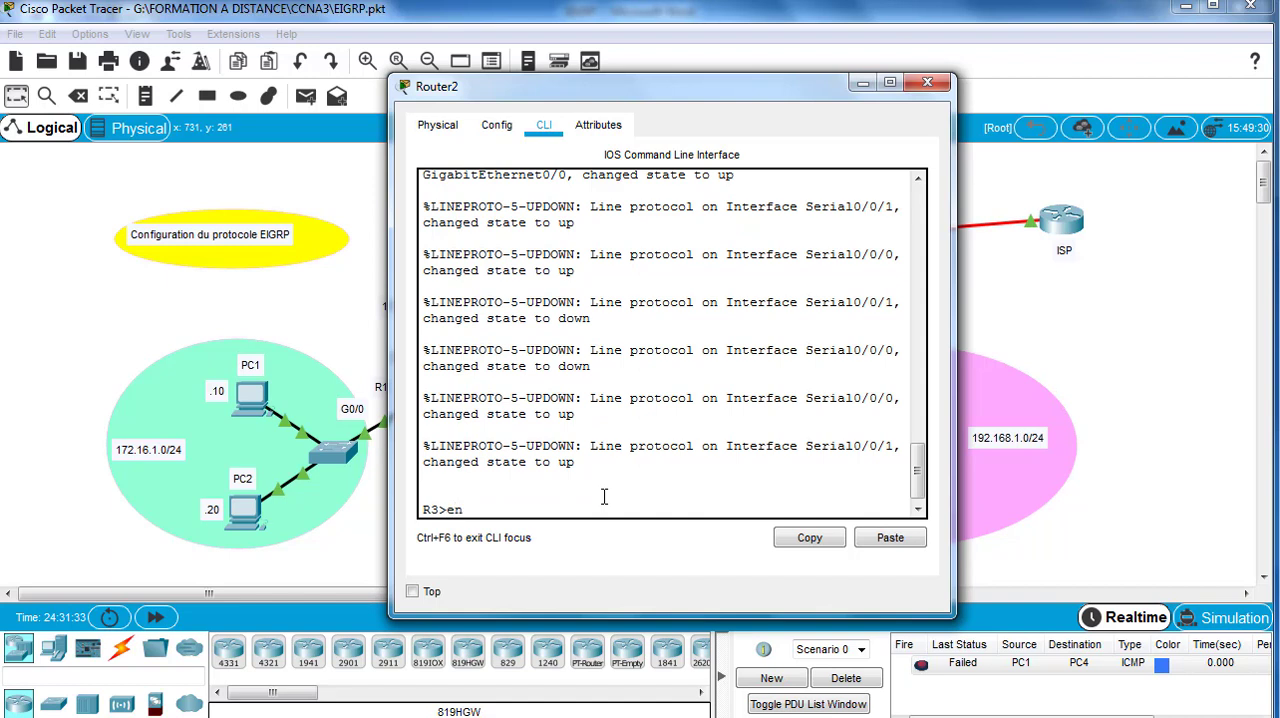
key(Return)
text(con)
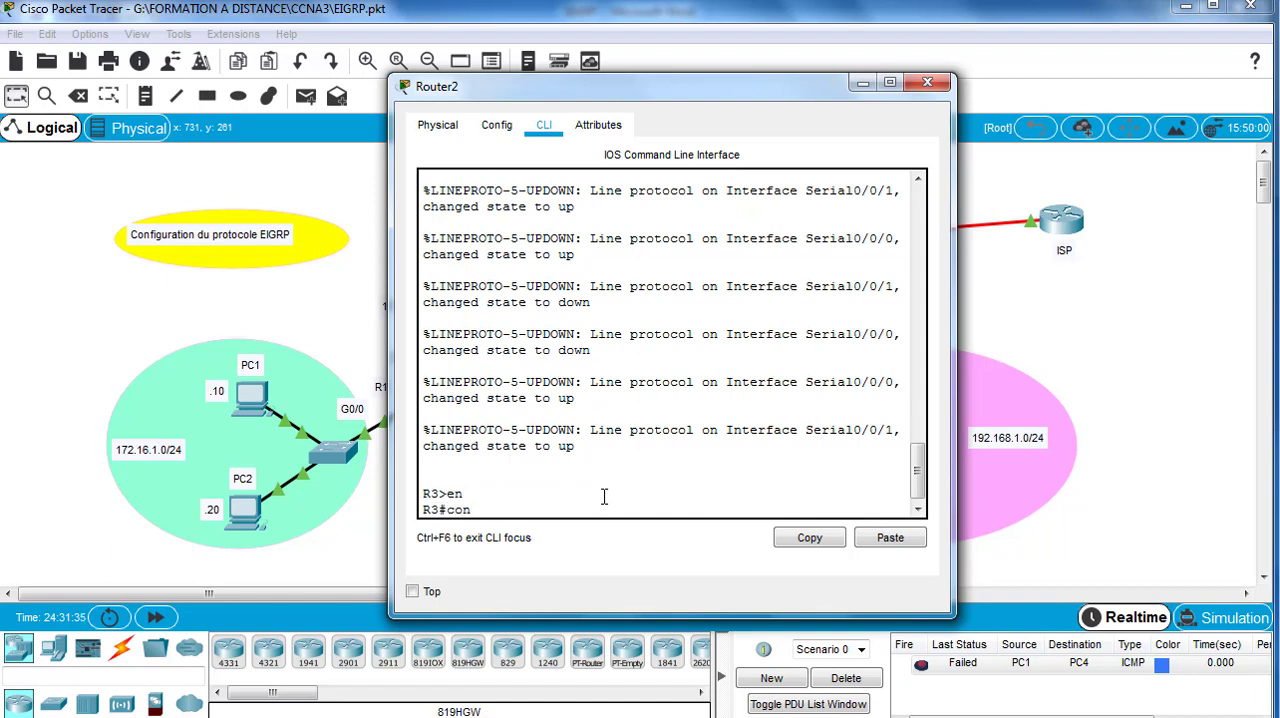
text(f t)
key(Return)
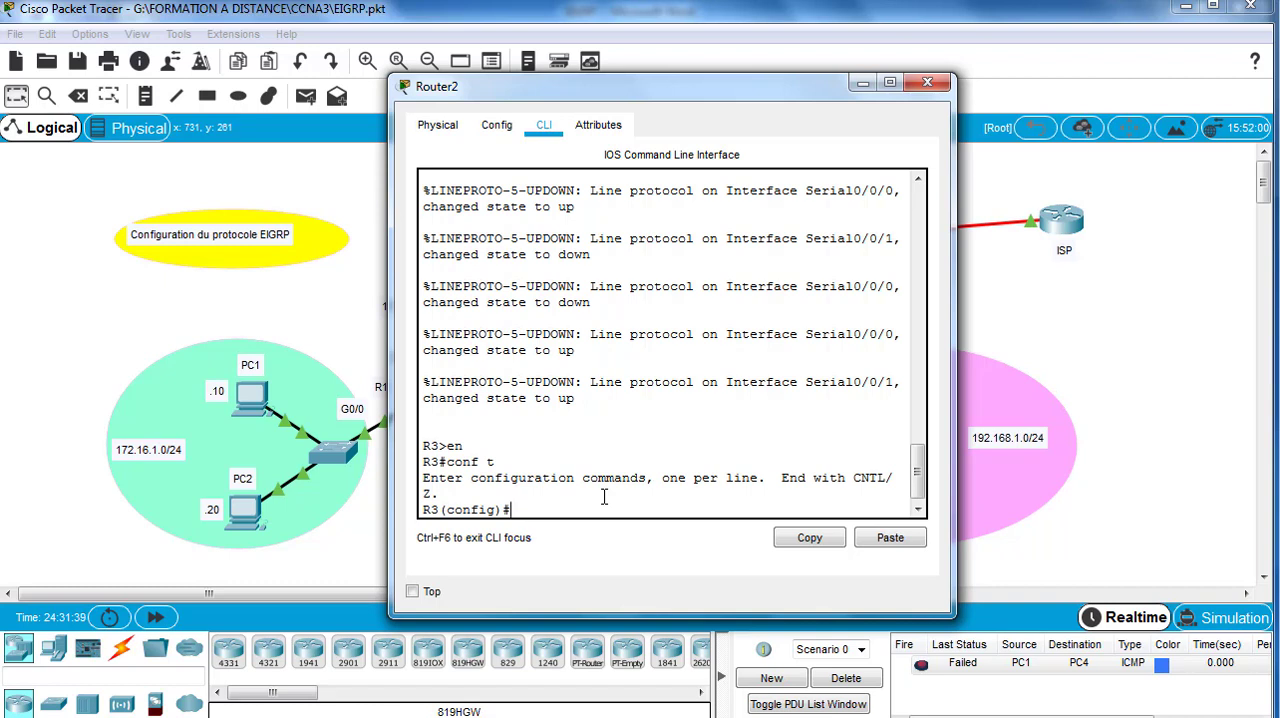
Step: Start EIGRP routing with autonomous system number 1 on R3
text(router eigrp 1)
key(Return)
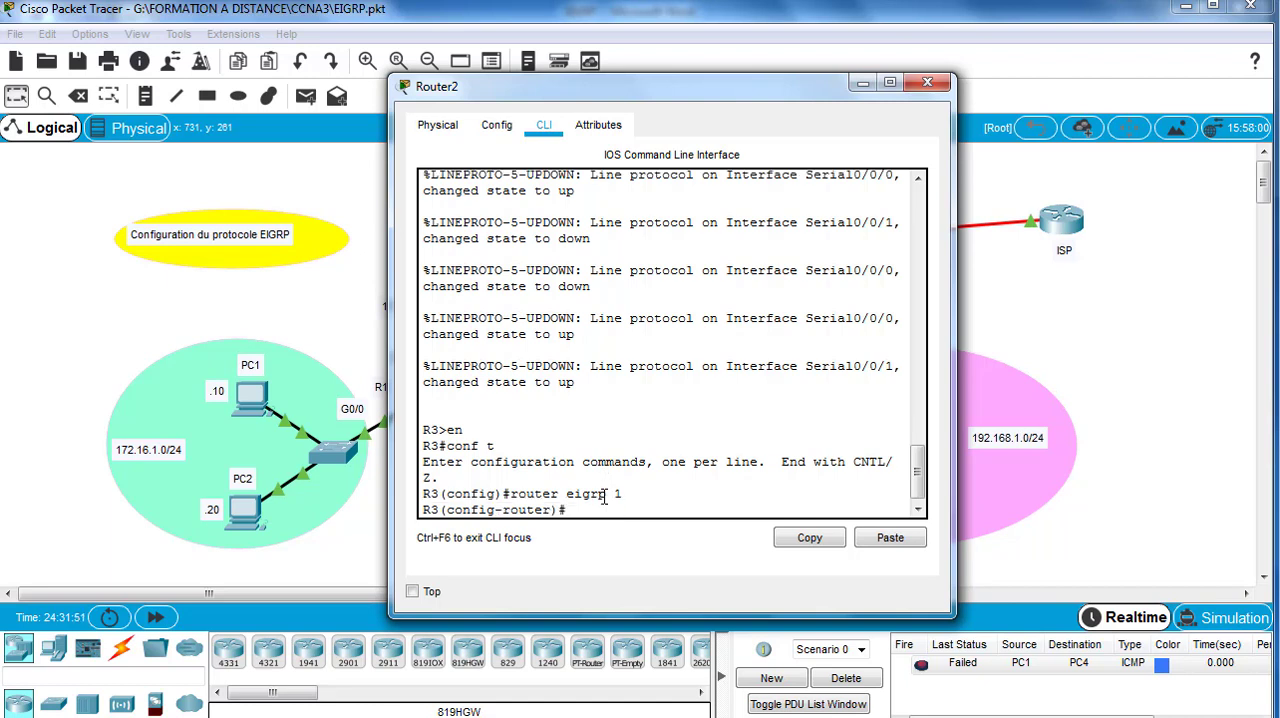
text(eigrp router-id 3.3)
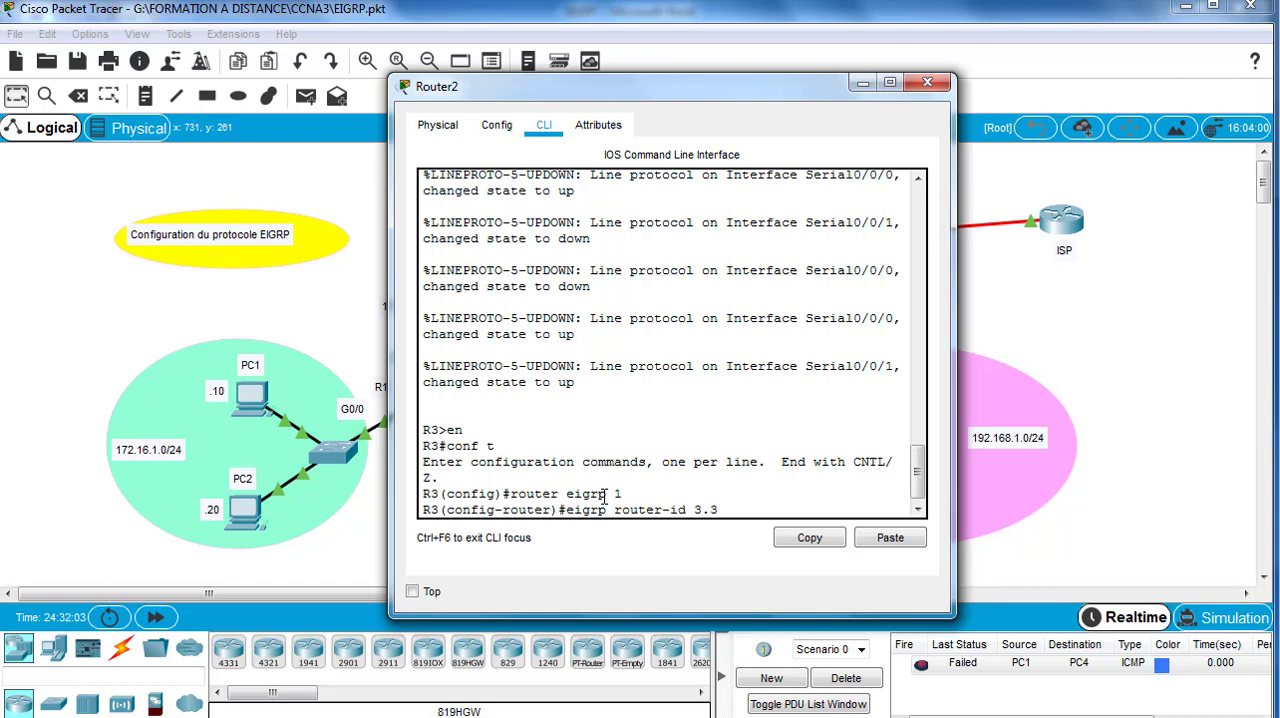
Step: Set R3's EIGRP router ID to 3.3.3.3 and move its window aside to expose the topology
text(.3.3)
key(Return)
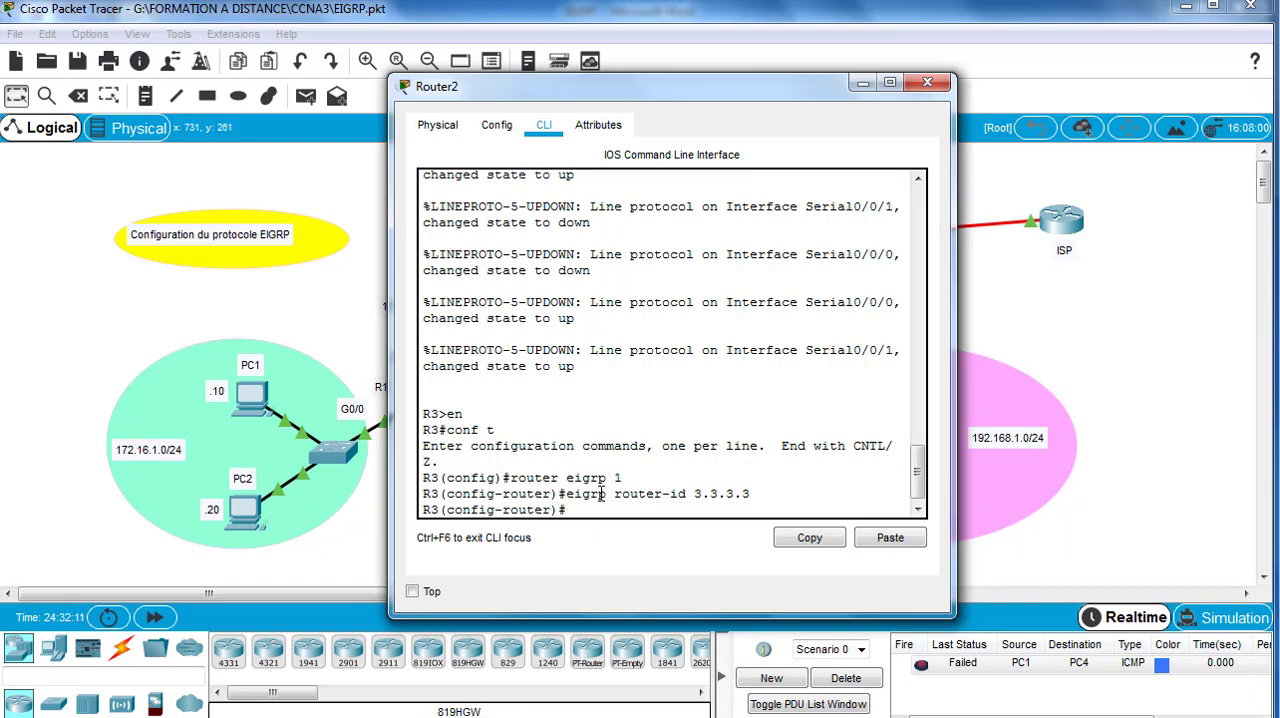
drag(537, 100, 908, 128)
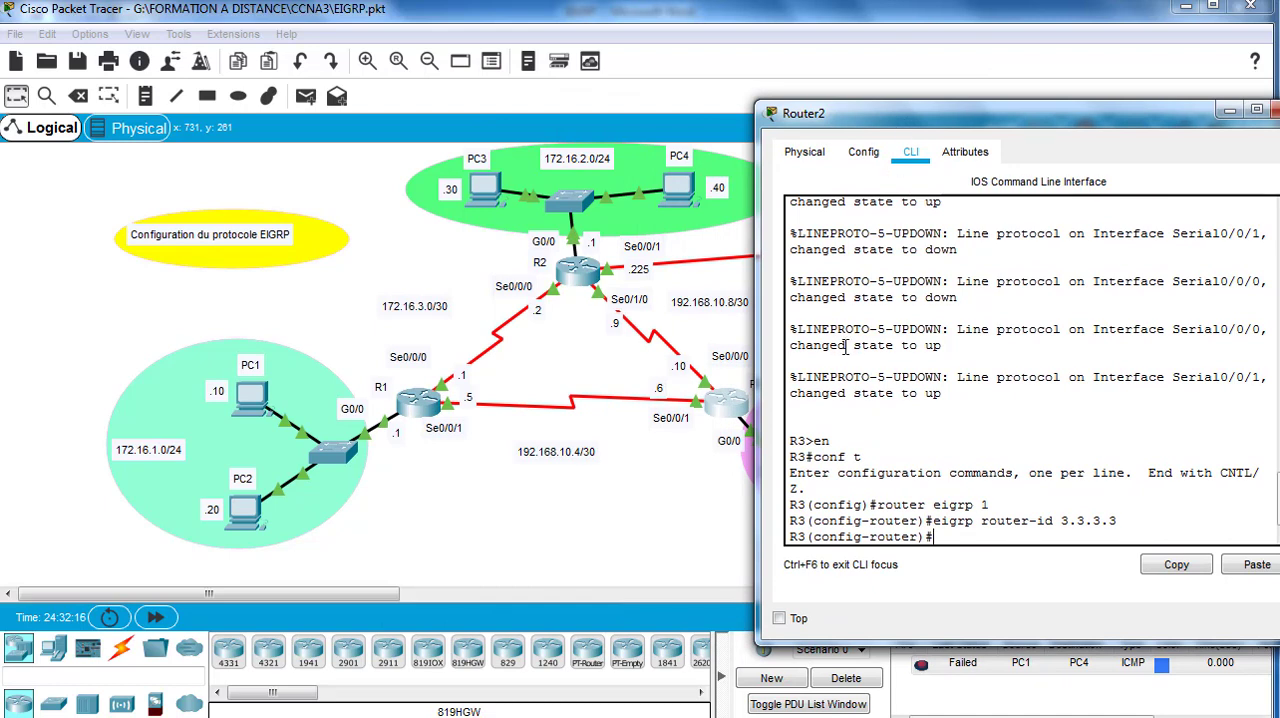
Step: Advertise network 192.168.10.8 with wildcard mask 0.0.0.3 in EIGRP on R3
text(network 192.)
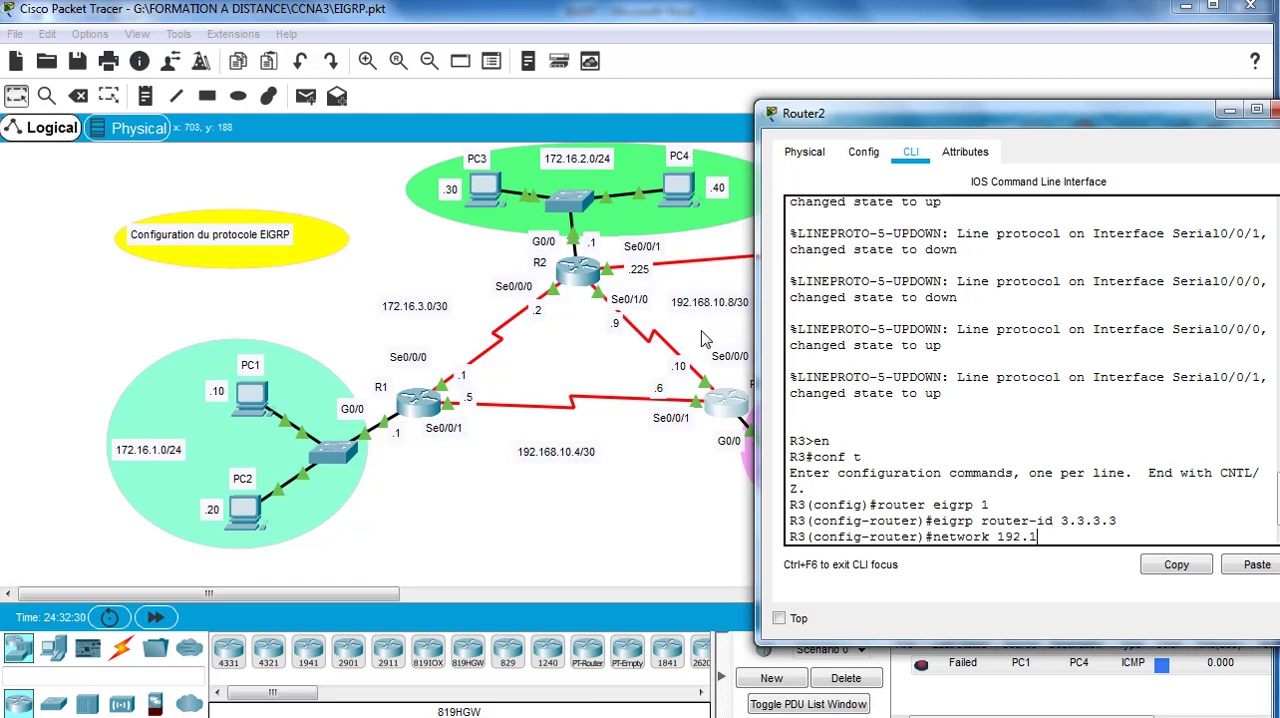
text(10.8 0.0.0.3)
key(Return)
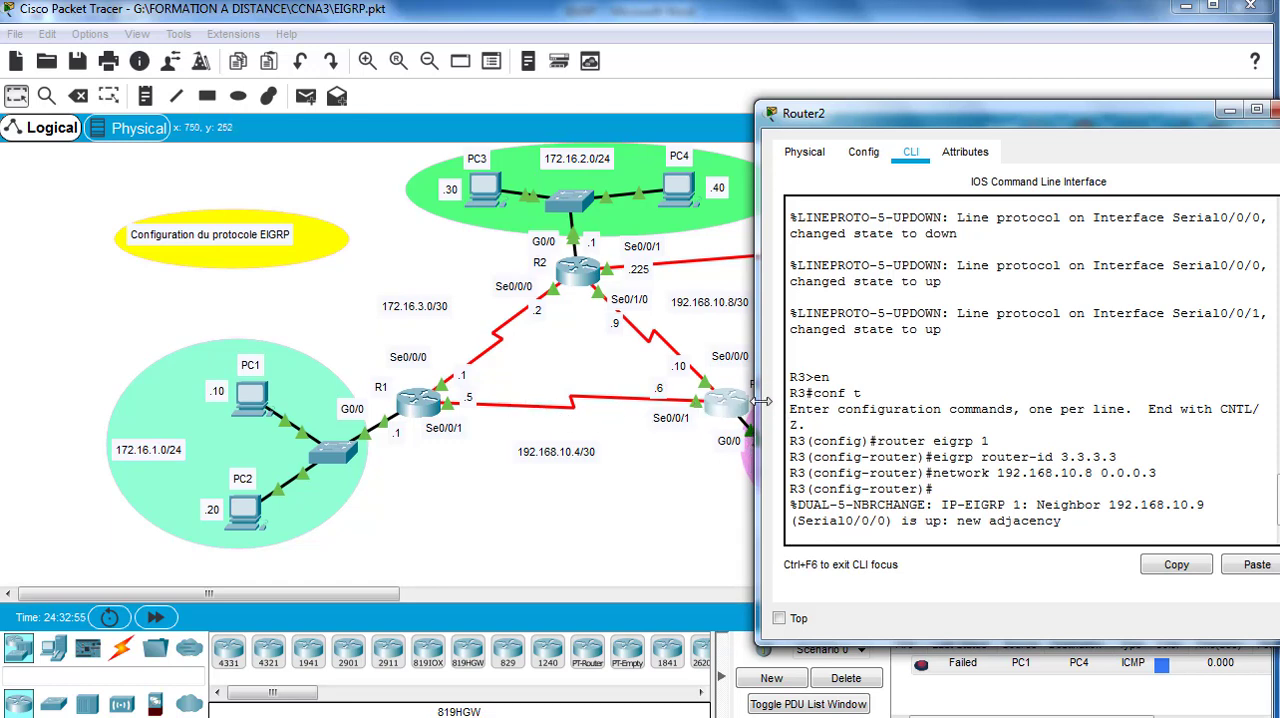
key(Return)
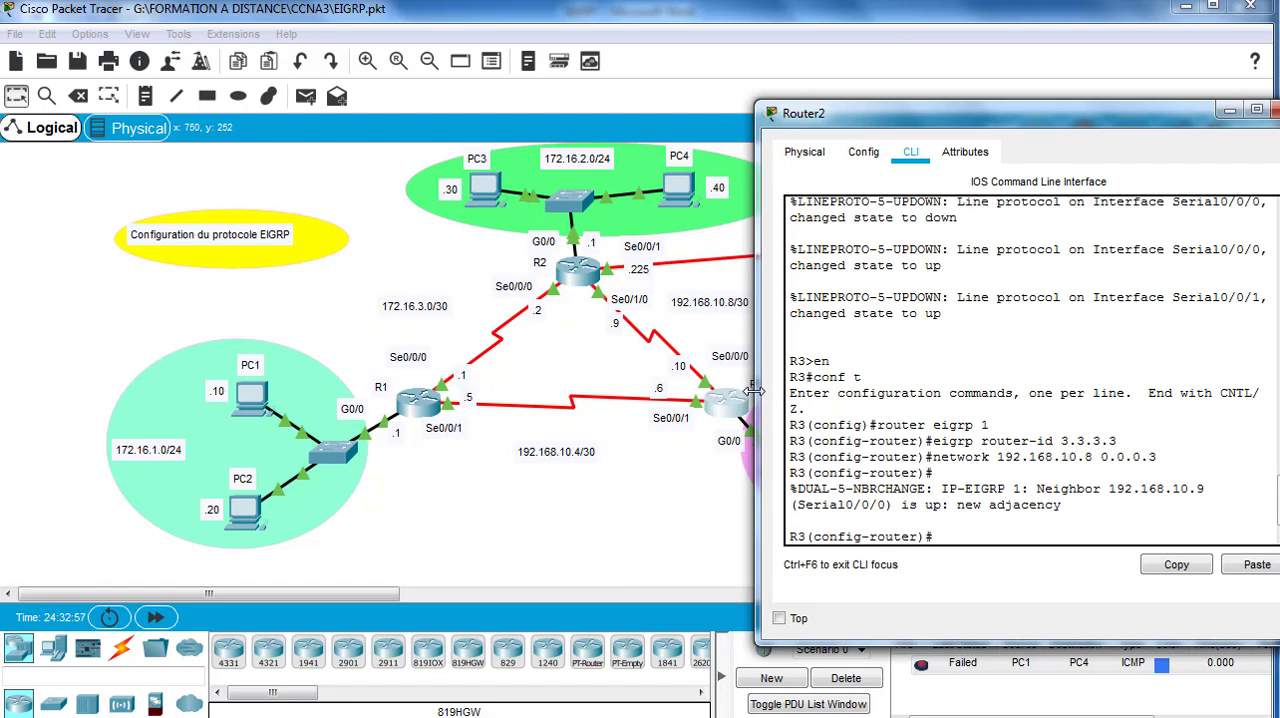
Step: Advertise network 192.168.10.4 with wildcard mask 0.0.0.3 in EIGRP on R3
text(network )
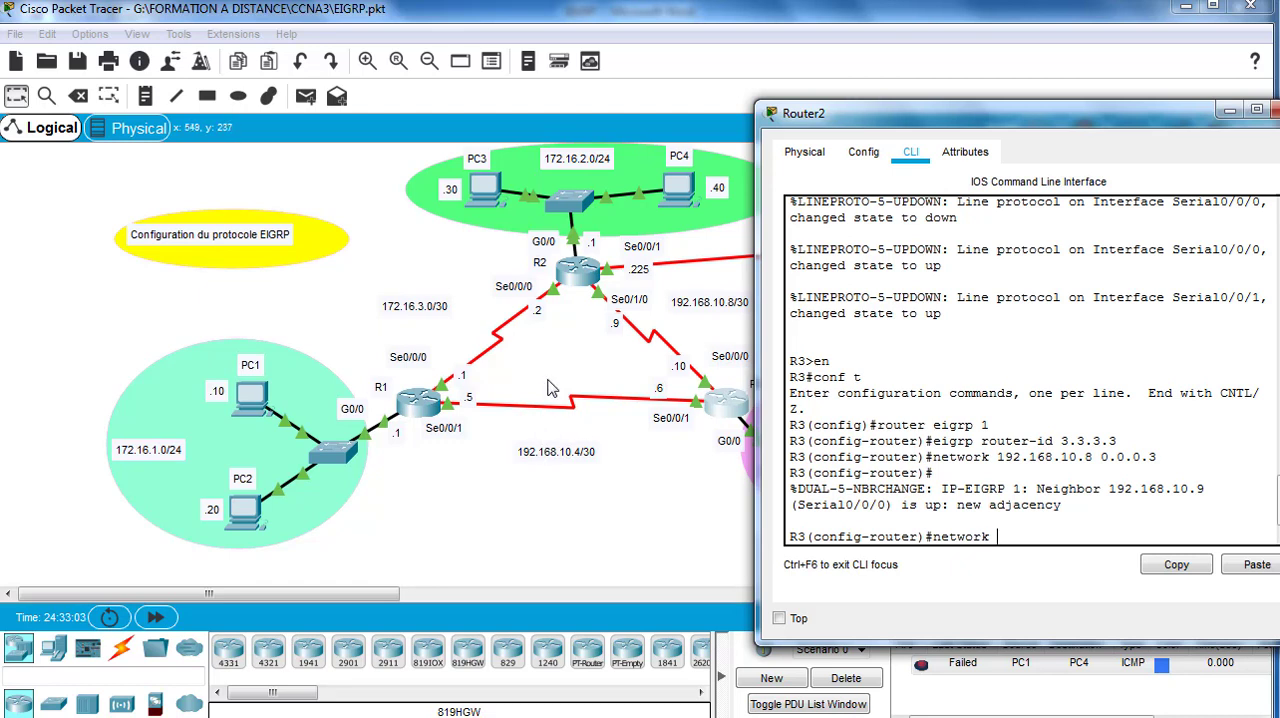
text(192.168.10.4 0.0.0.3)
key(Return)
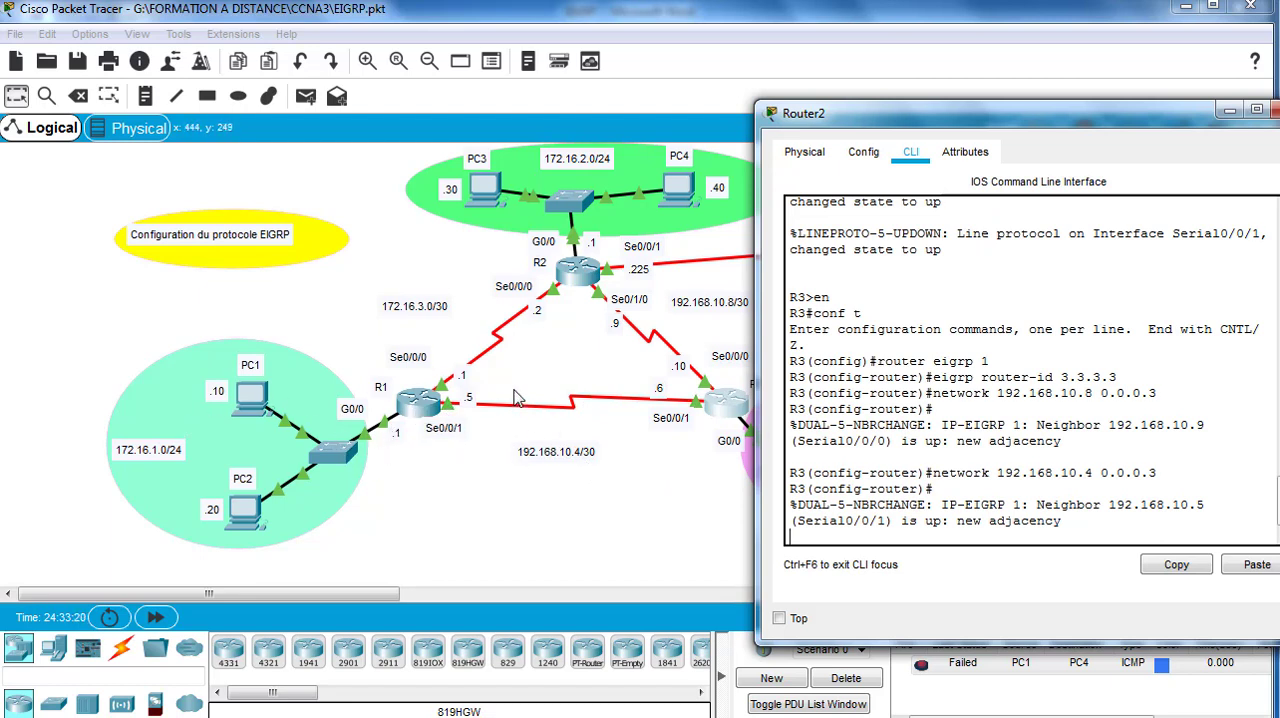
key(Return)
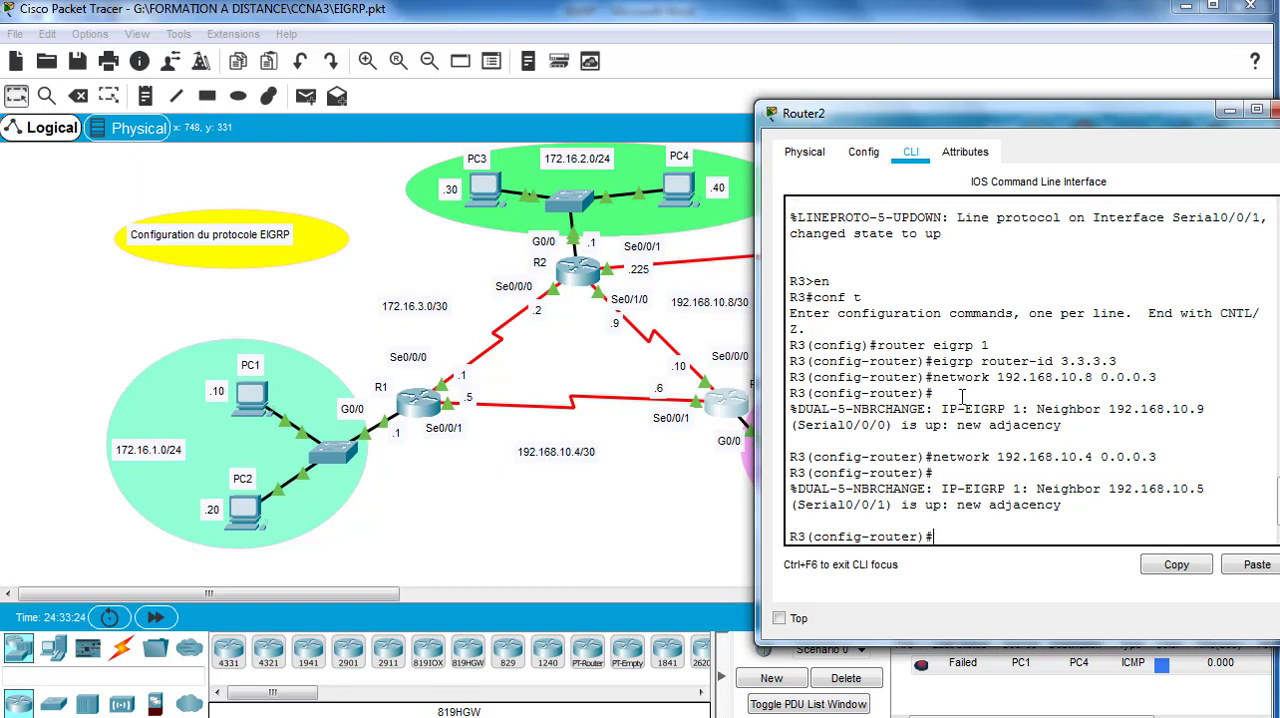
Step: Advertise R3's LAN network 192.168.1.0 with wildcard mask 0.0.0.255 in EIGRP, exit router configuration mode and close R3's window
drag(959, 110, 397, 122)
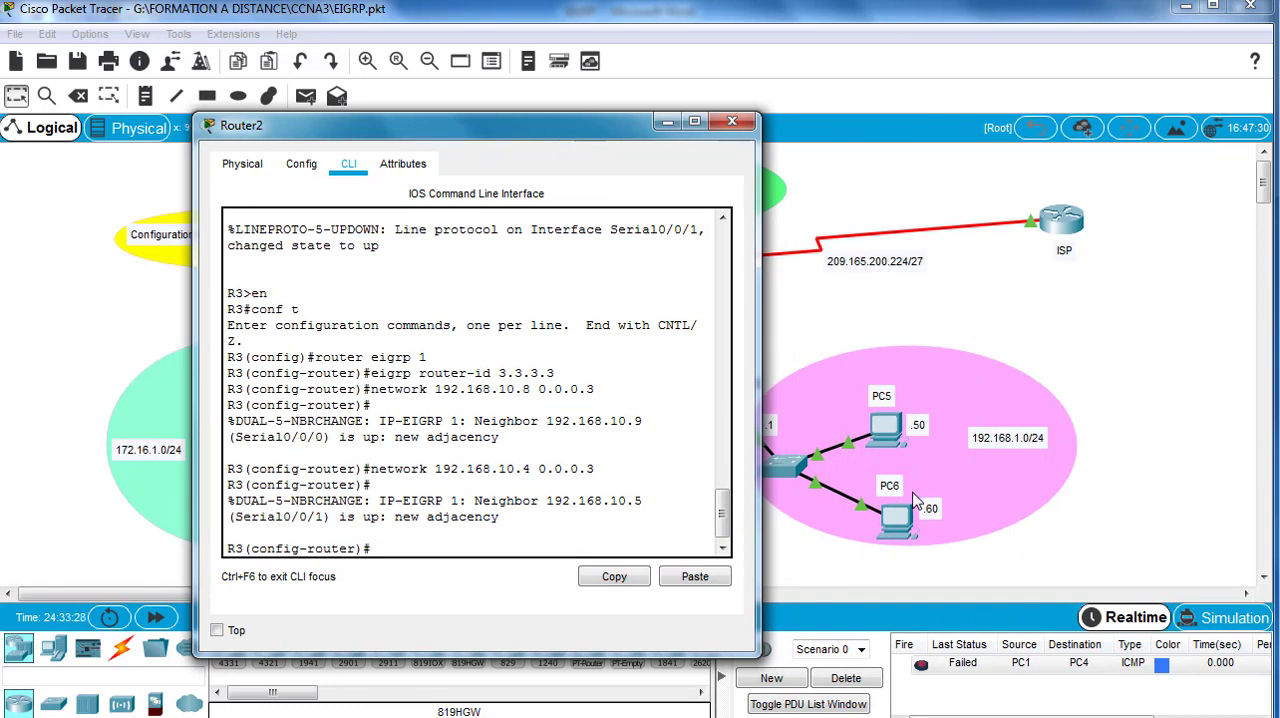
text(twork 192.168.1.0)
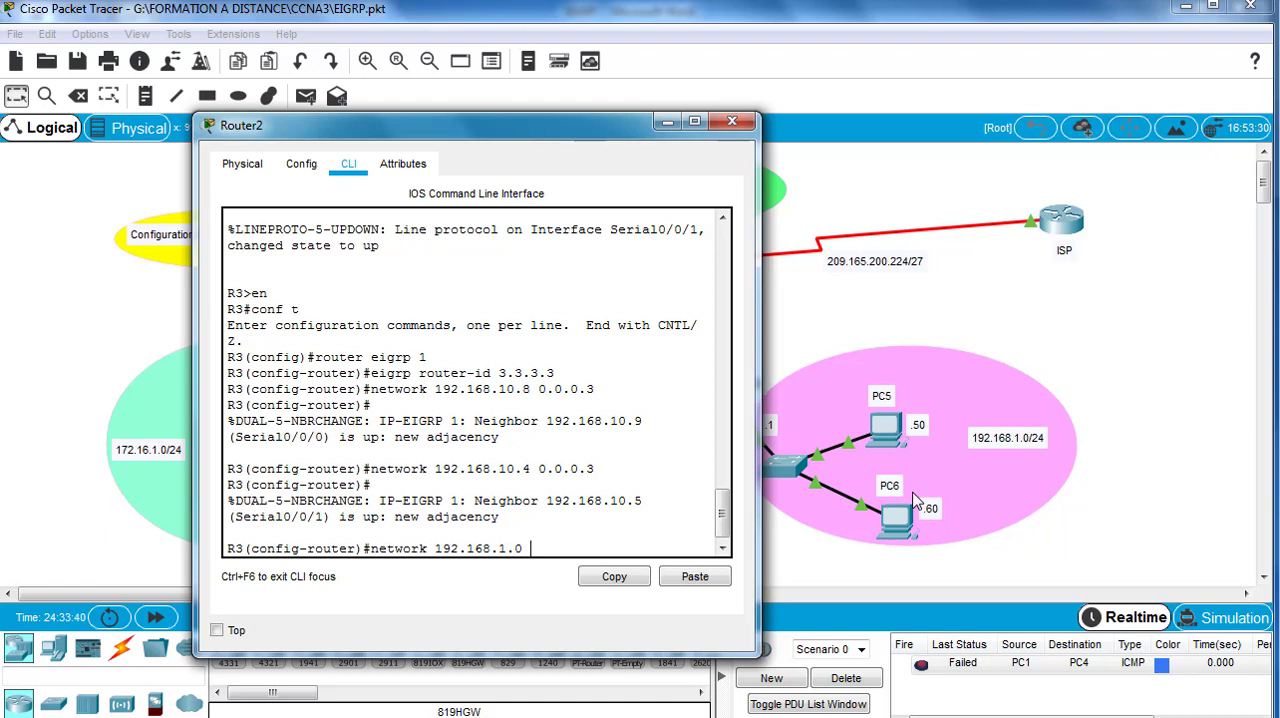
text( 0.0.0.255)
key(Return)
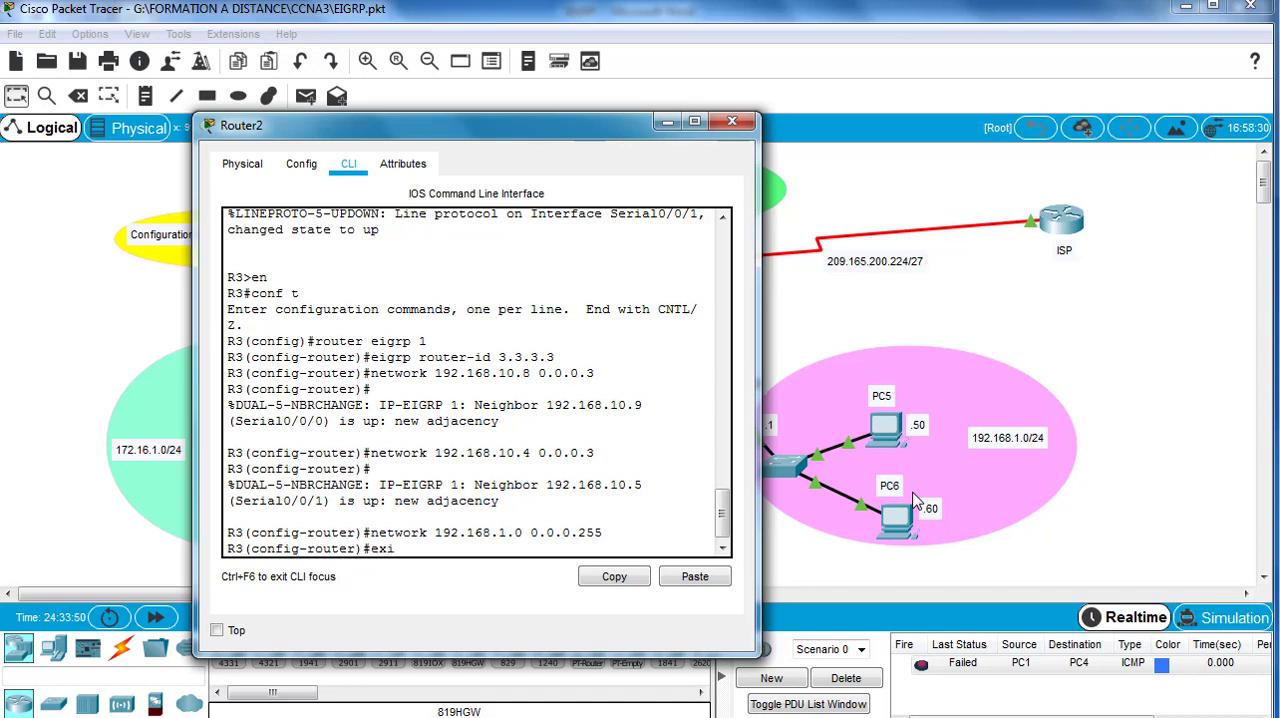
key(Return)
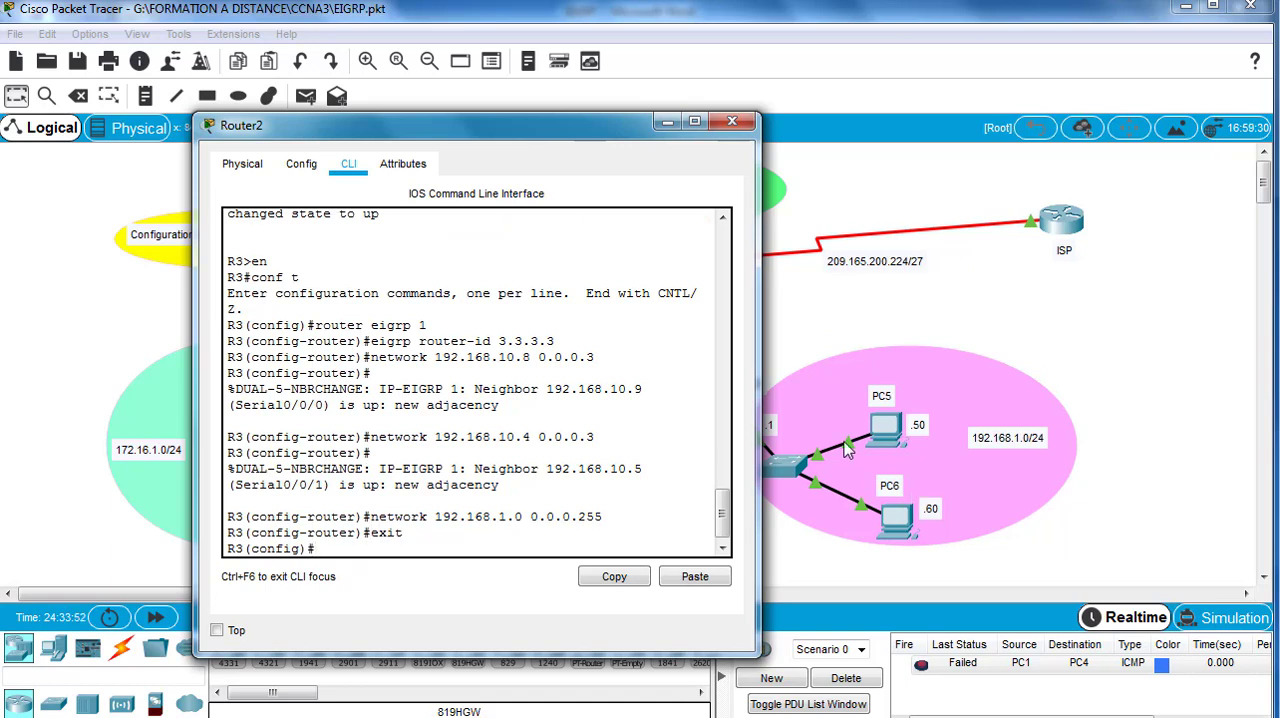
click(735, 121)
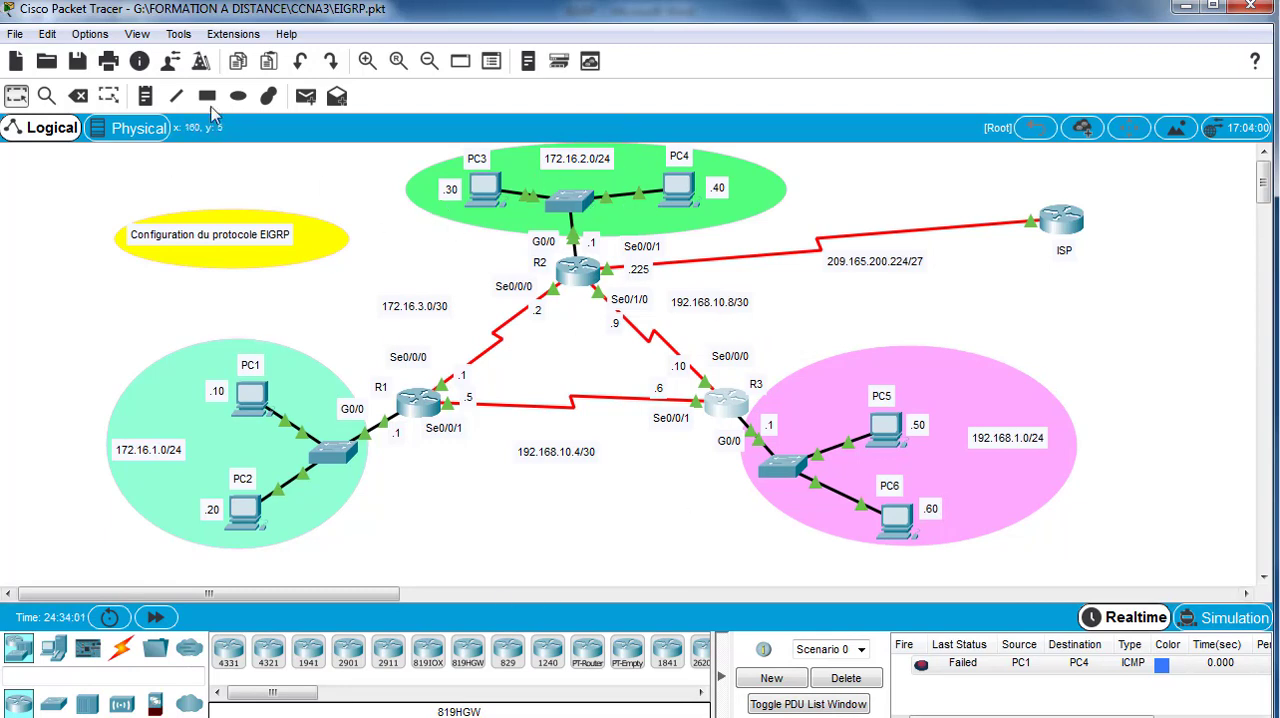
Step: Test connectivity from PC1 to a host in another LAN with a simple PDU, and clear the PDU list
click(305, 96)
click(252, 398)
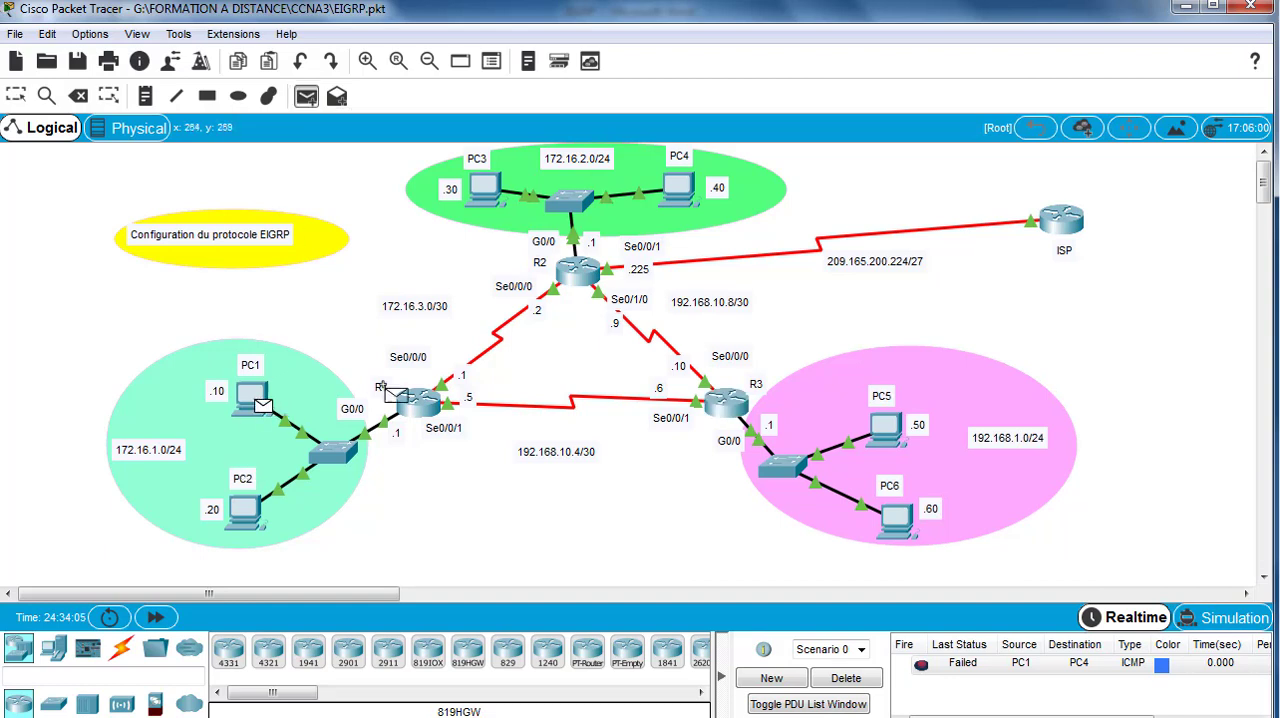
click(884, 428)
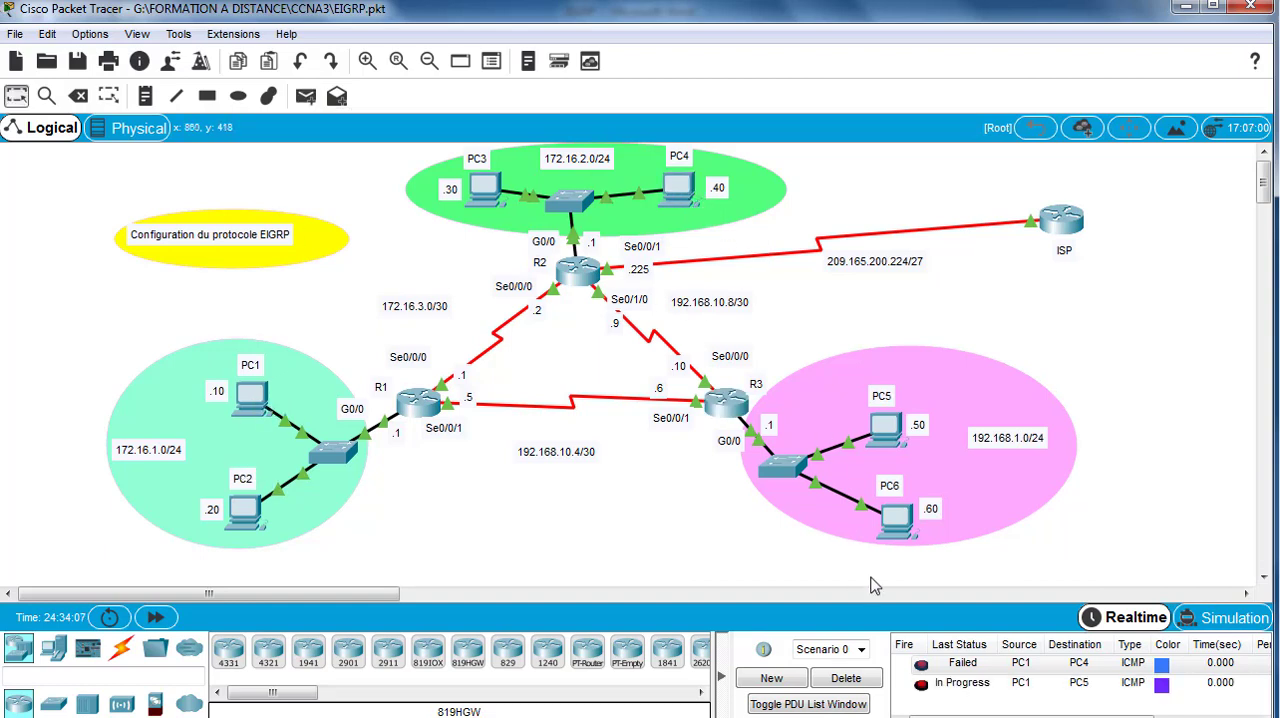
click(920, 684)
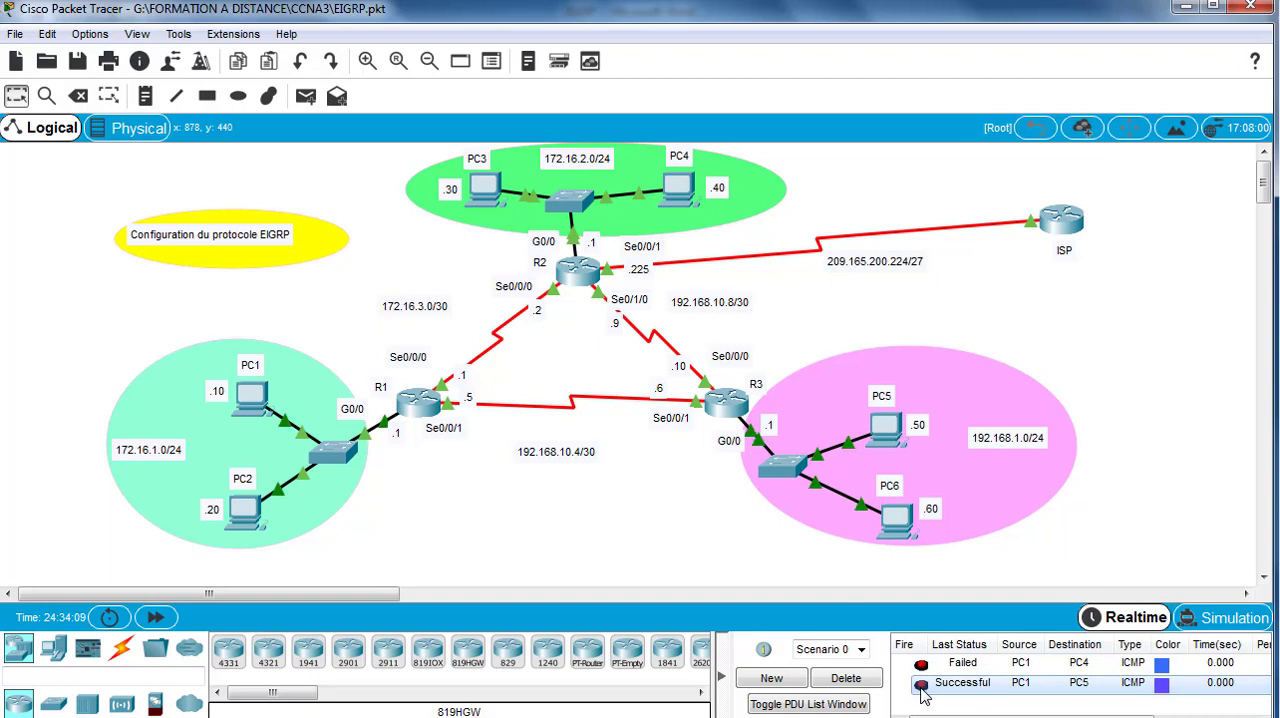
click(858, 684)
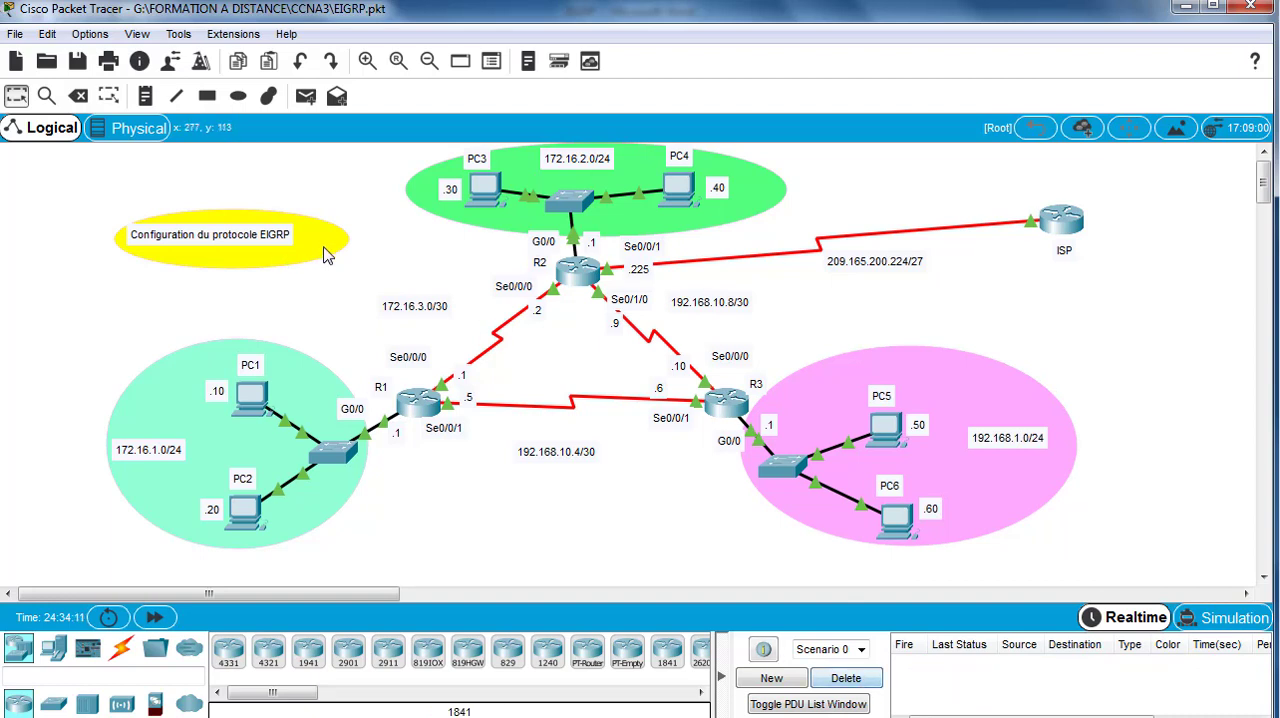
Step: Test connectivity from PC1 to PC3 with a simple PDU, firing it again before clearing the PDU list
click(306, 96)
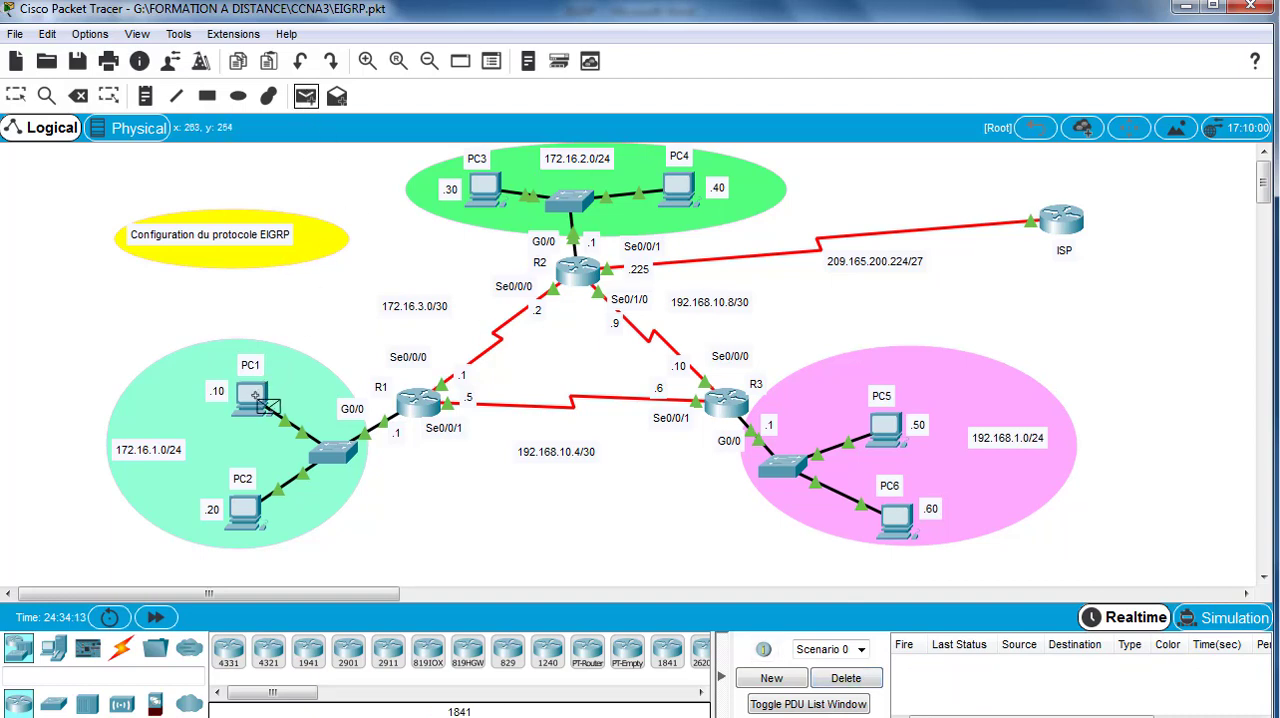
click(265, 402)
click(488, 192)
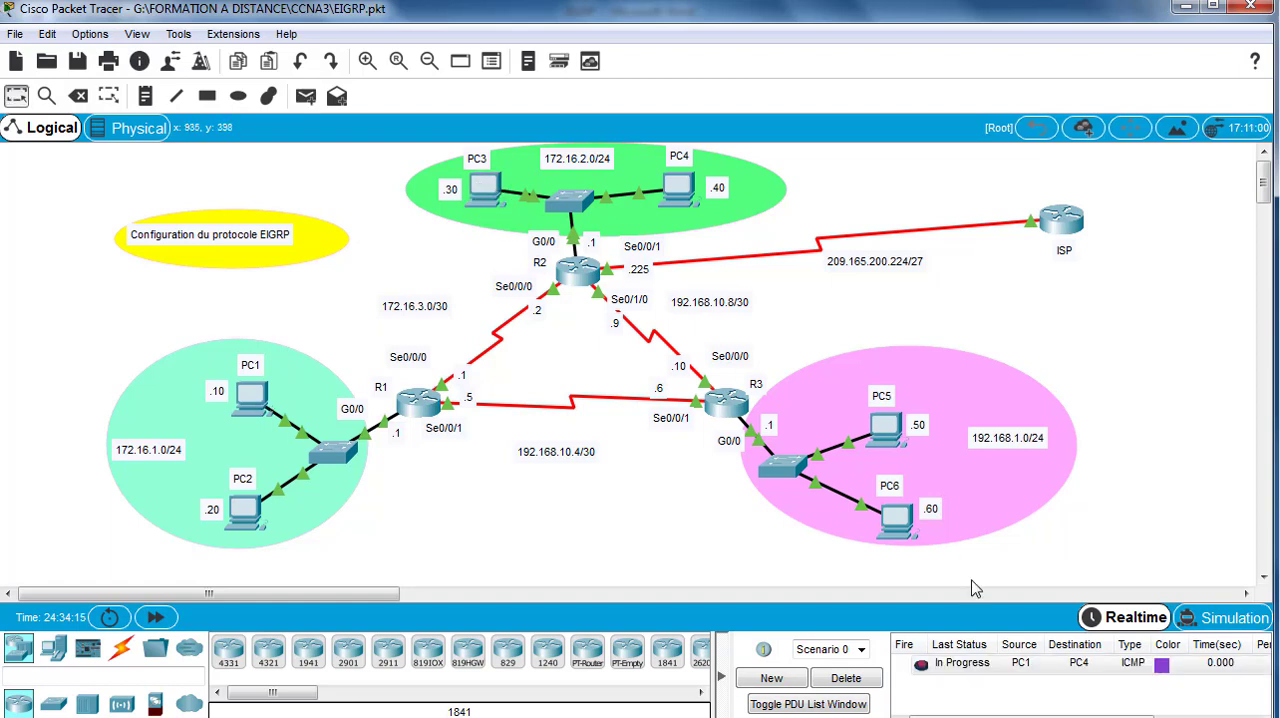
click(921, 665)
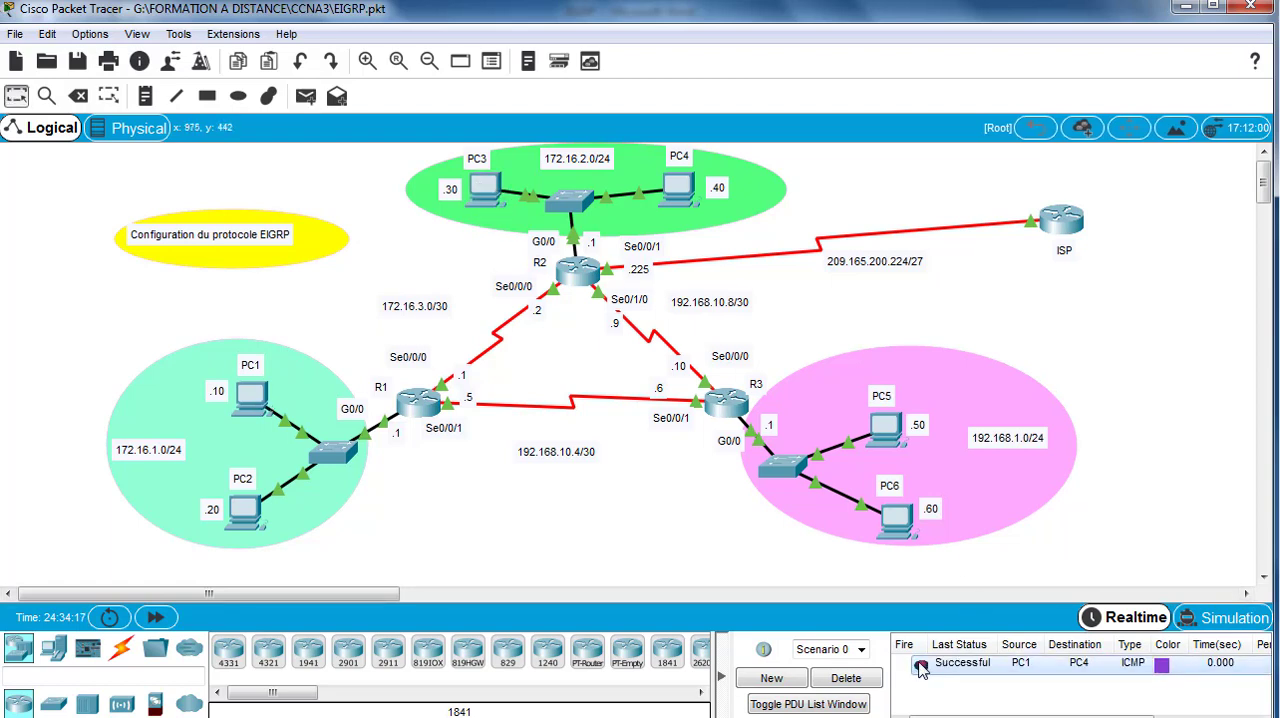
click(846, 678)
Step: Send simple PDUs from PC1 to PC3 and from PC2 to PC4 to test connectivity between their LANs
click(305, 96)
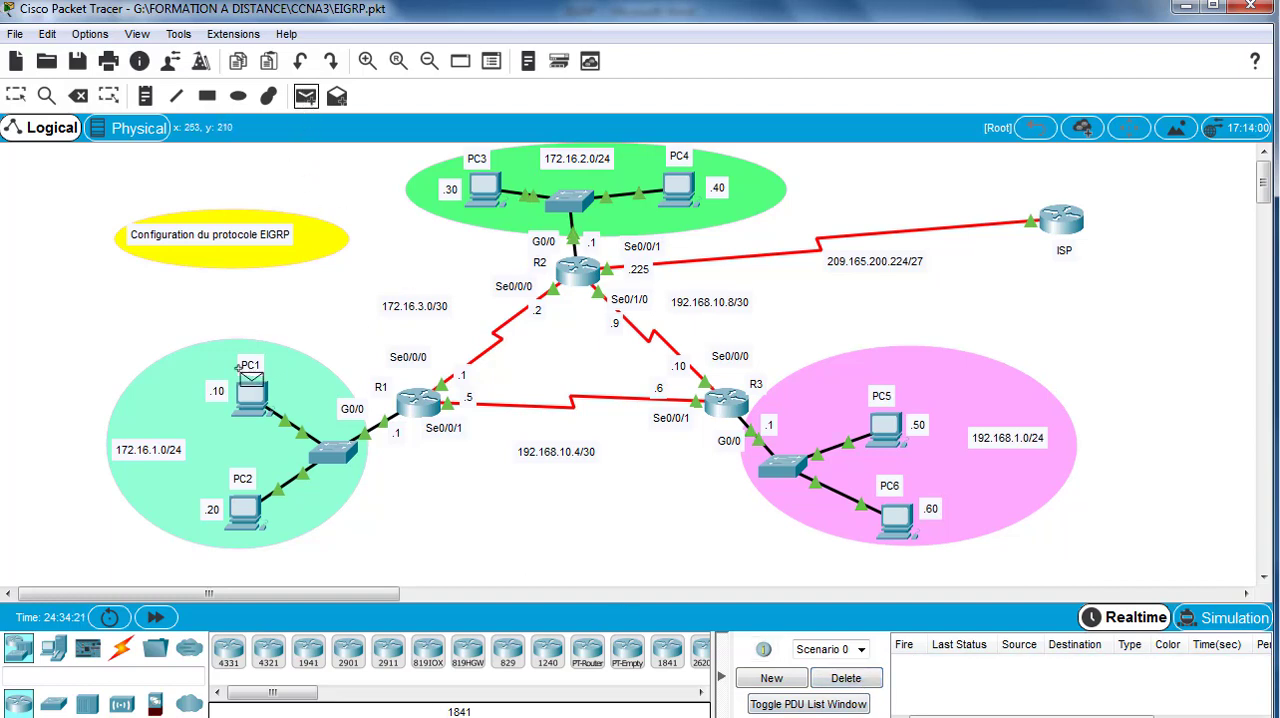
click(248, 380)
click(484, 188)
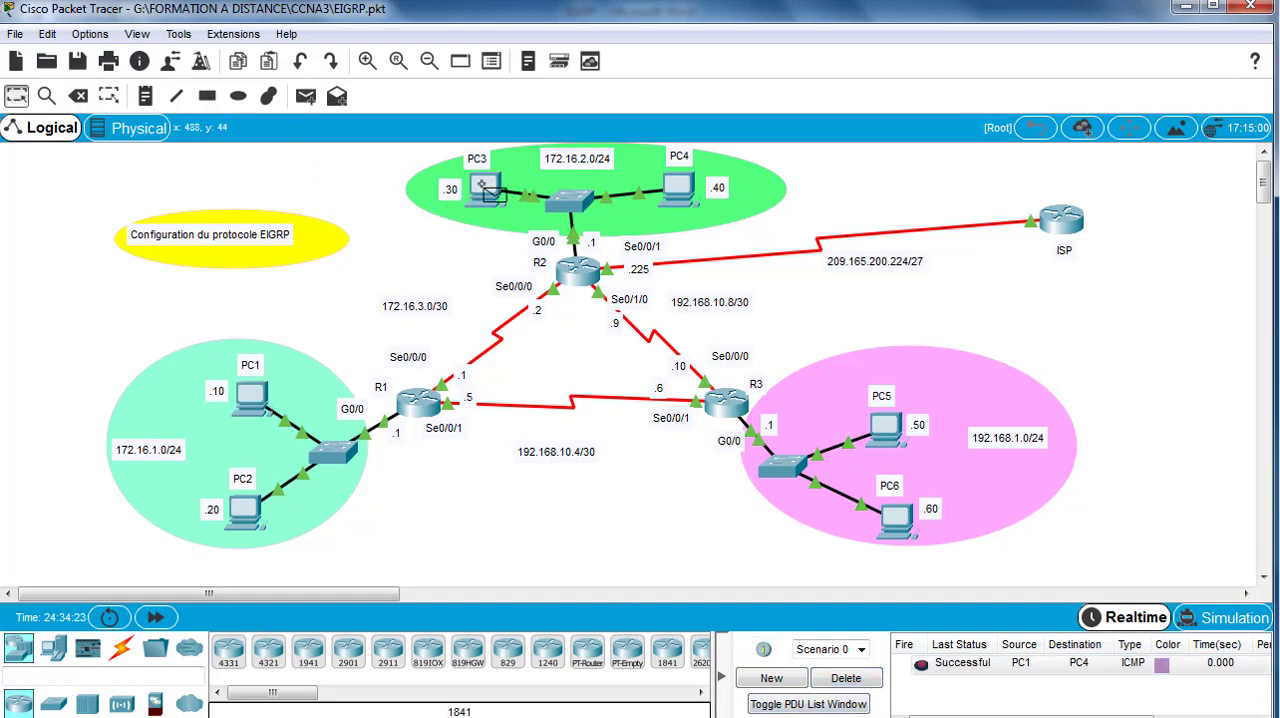
click(305, 96)
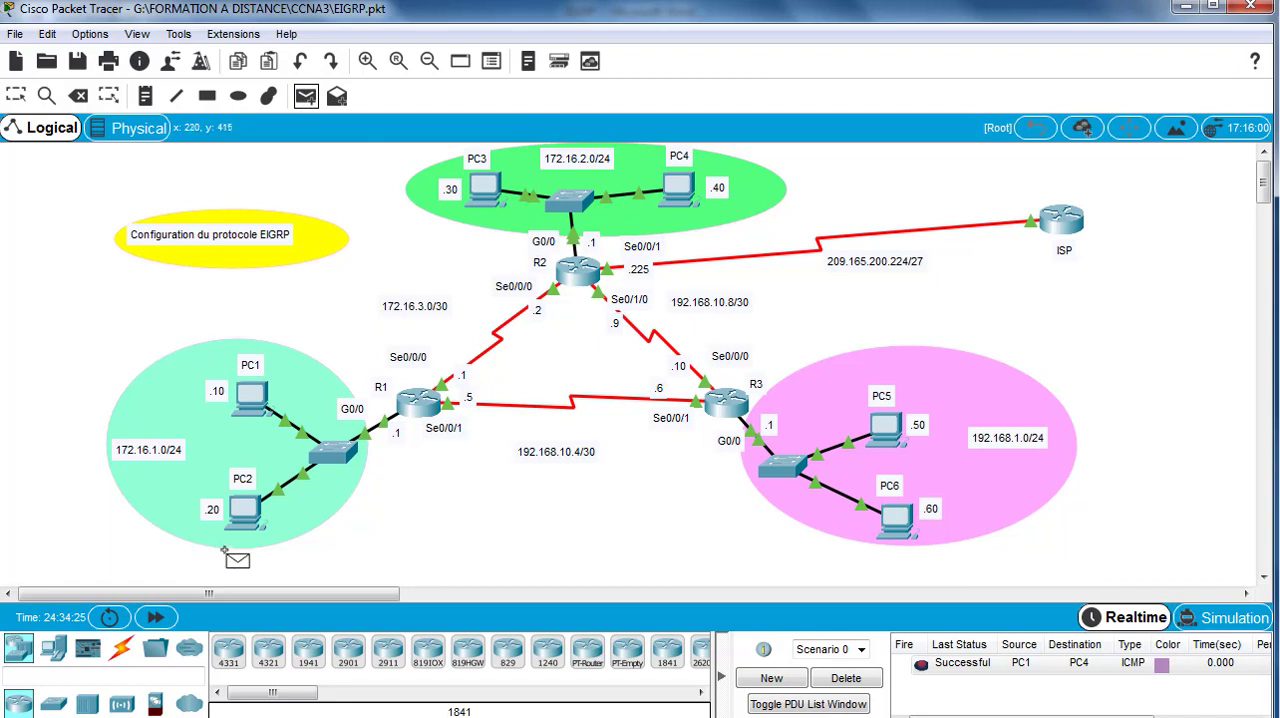
click(244, 510)
click(680, 187)
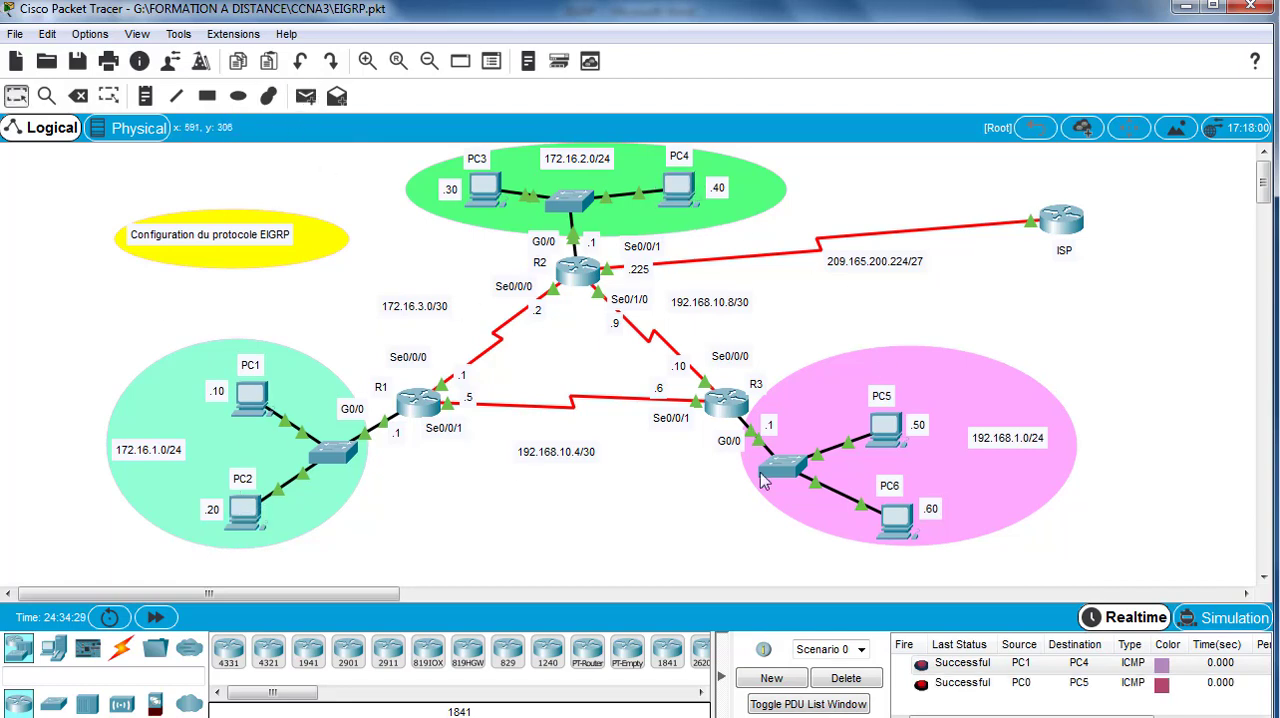
Step: Send a simple PDU from PC3 to PC5, fire it again and clear all PDUs of the scenario
click(307, 100)
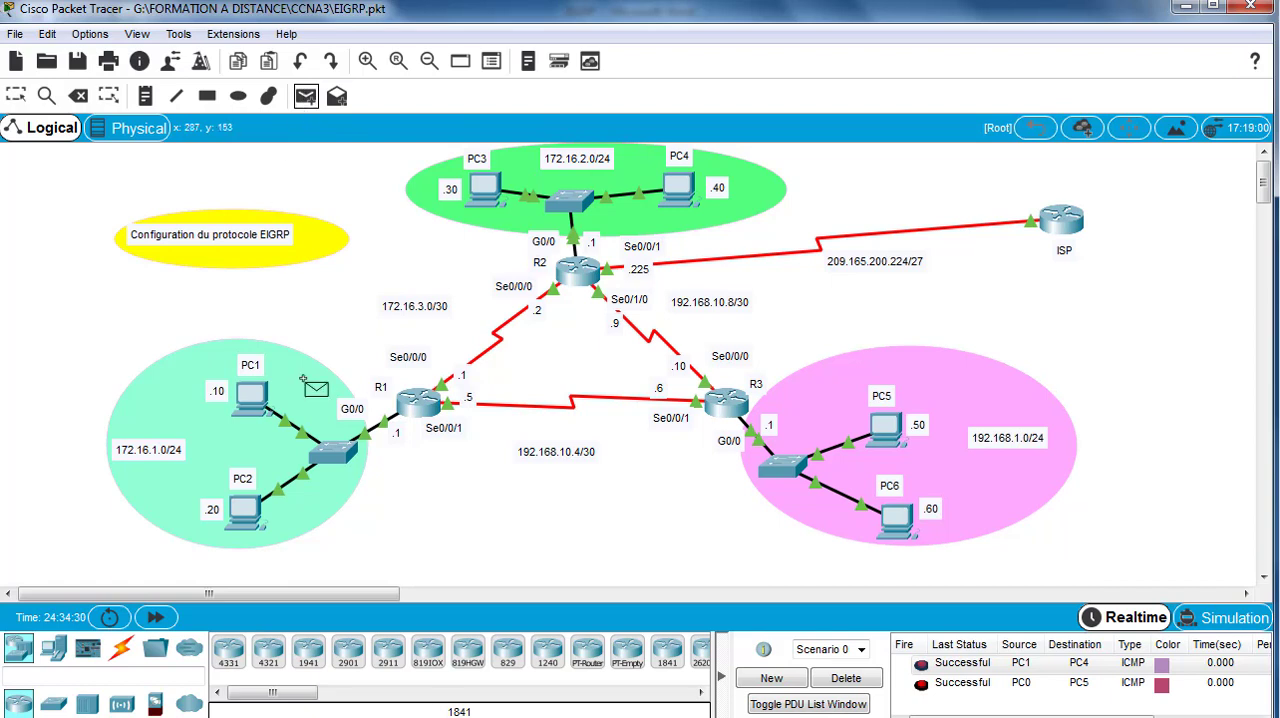
click(488, 185)
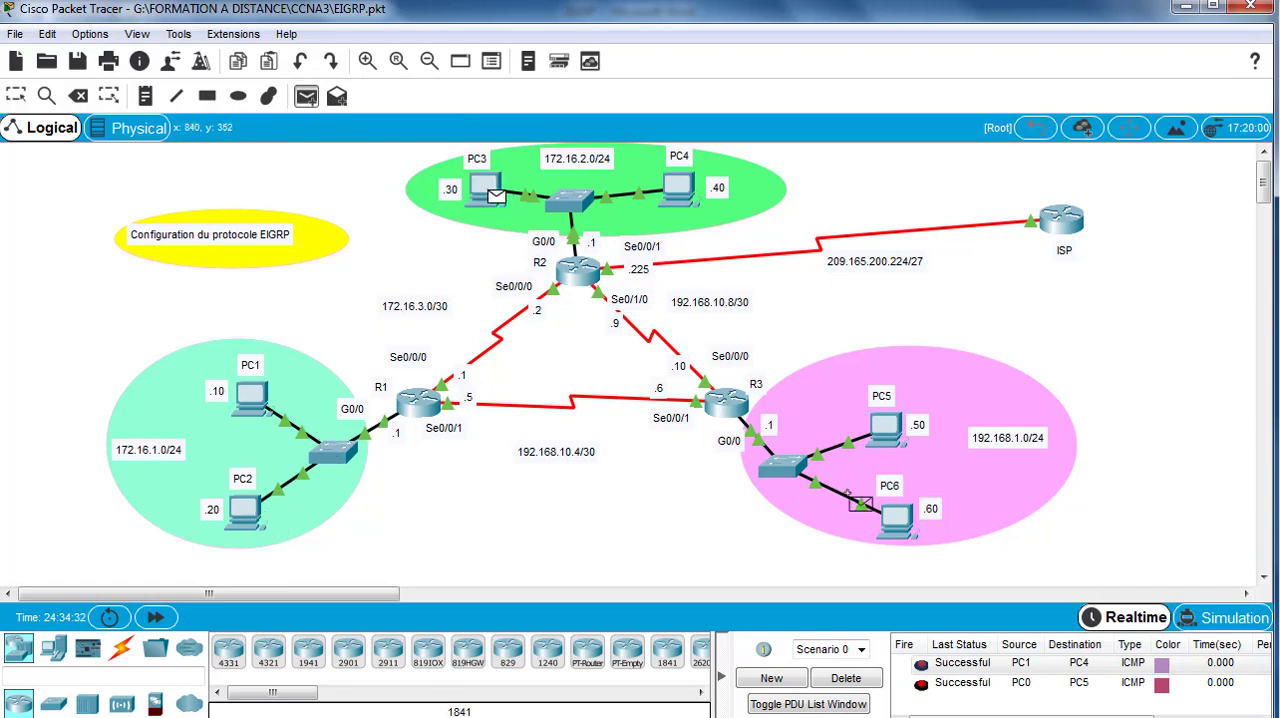
click(886, 428)
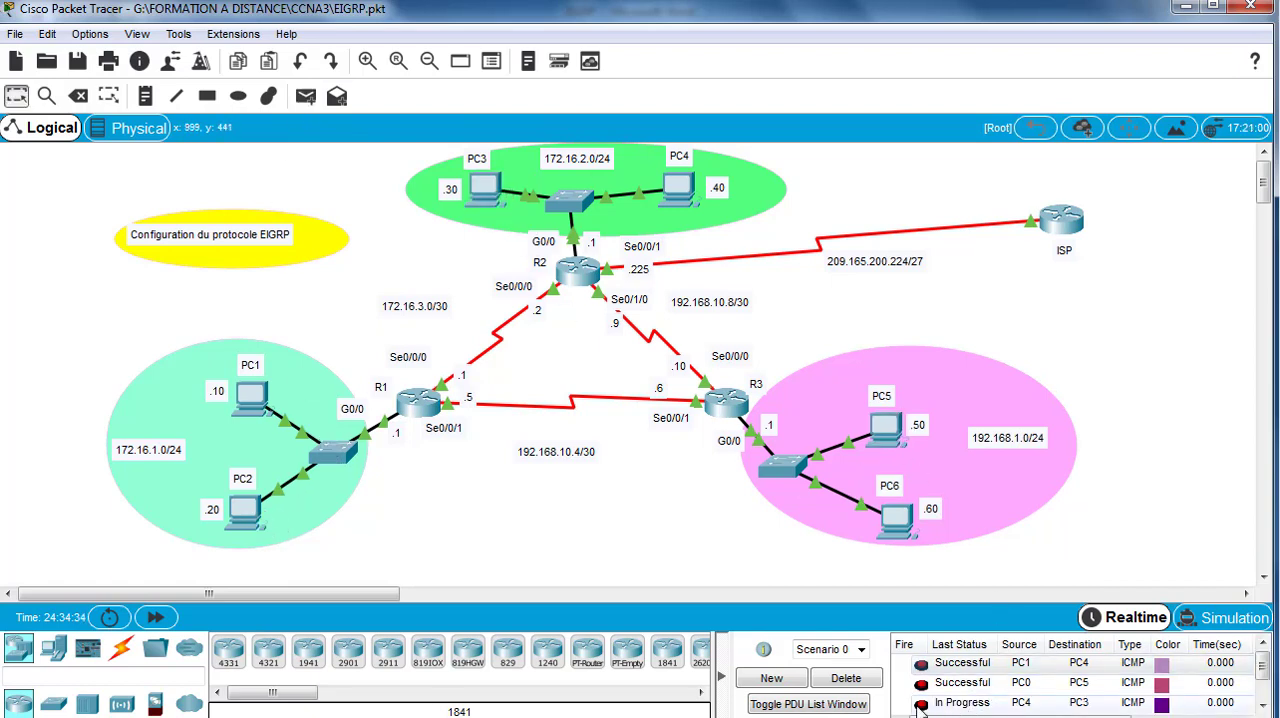
double_click(918, 706)
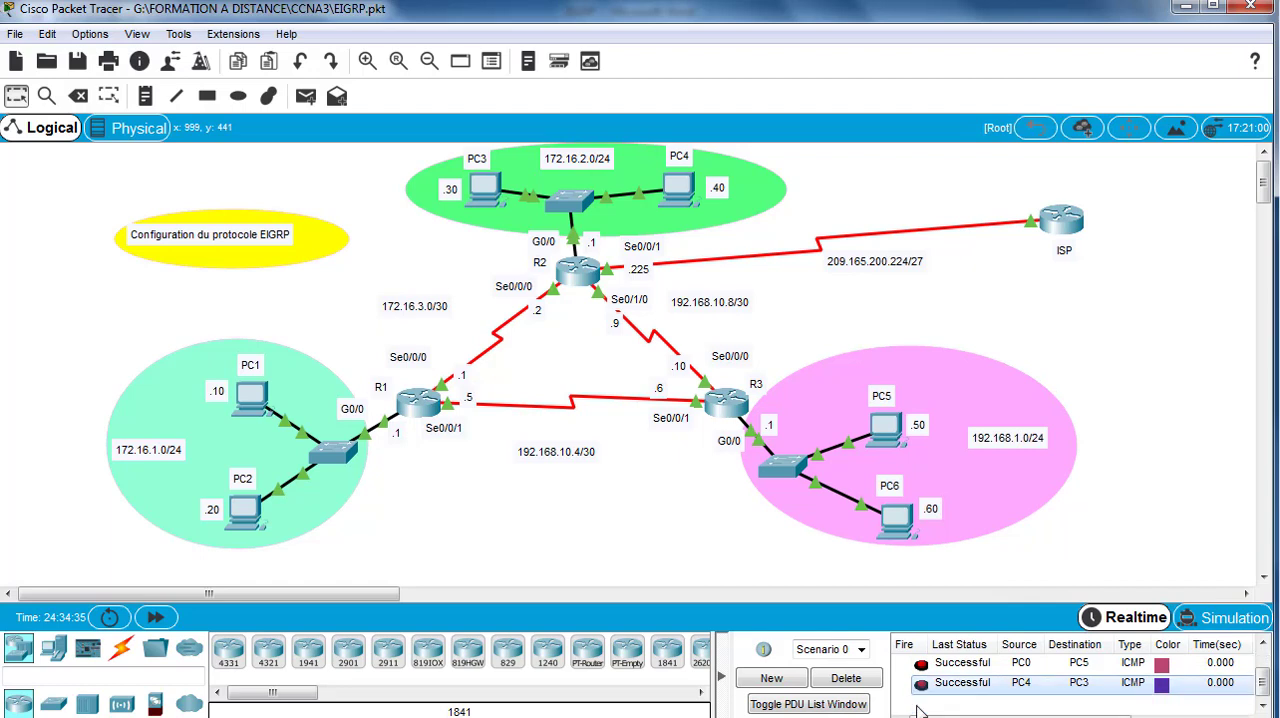
click(848, 678)
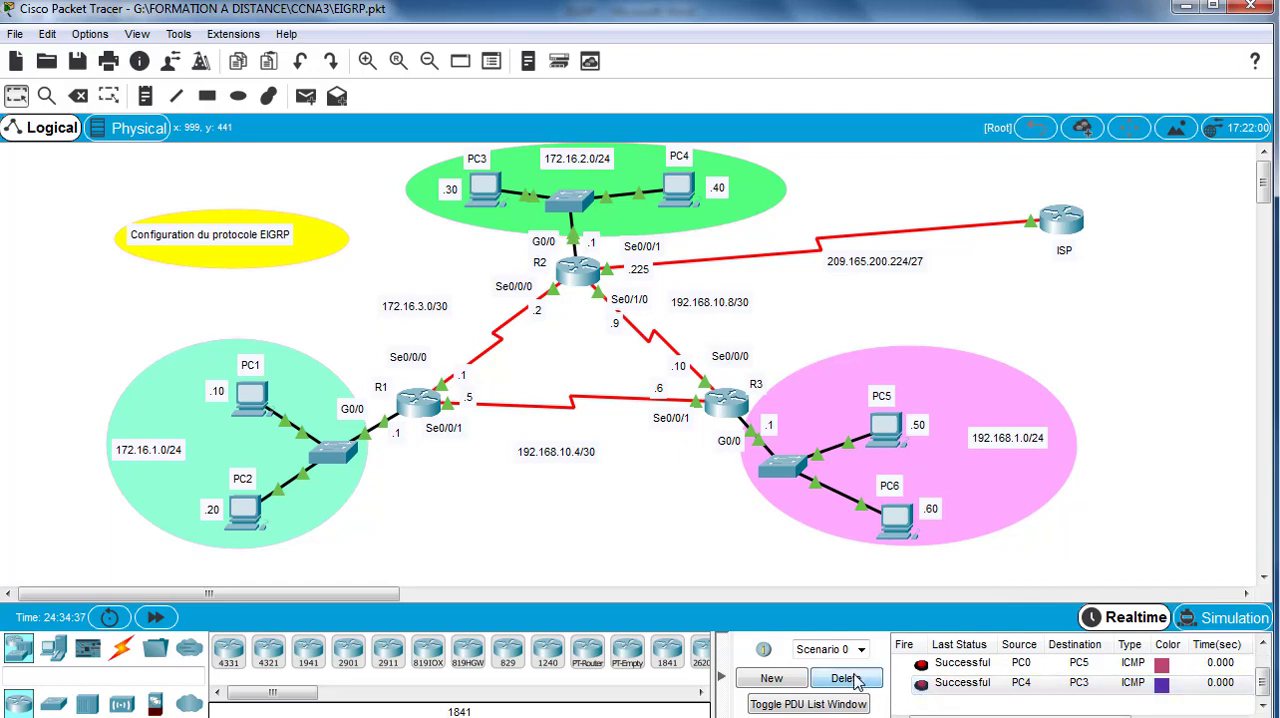
Step: Send a simple PDU from PC4 to PC6 and fire it again
click(306, 97)
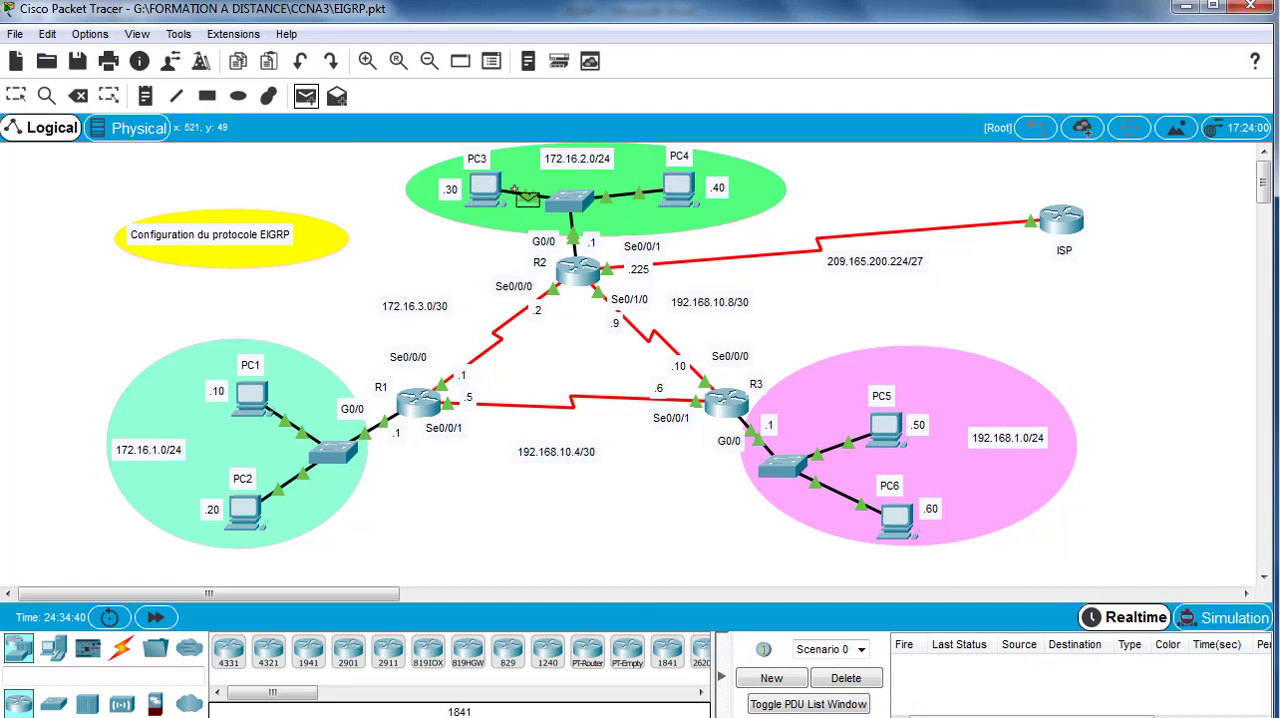
click(686, 195)
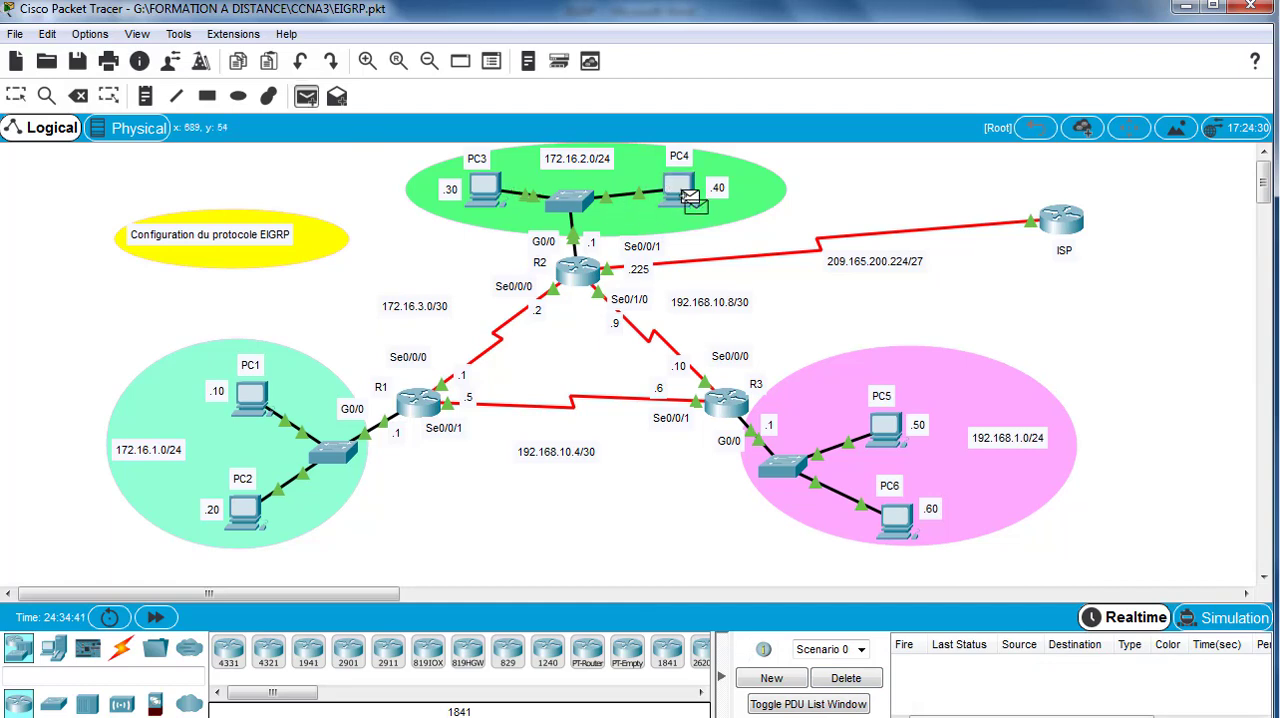
click(898, 520)
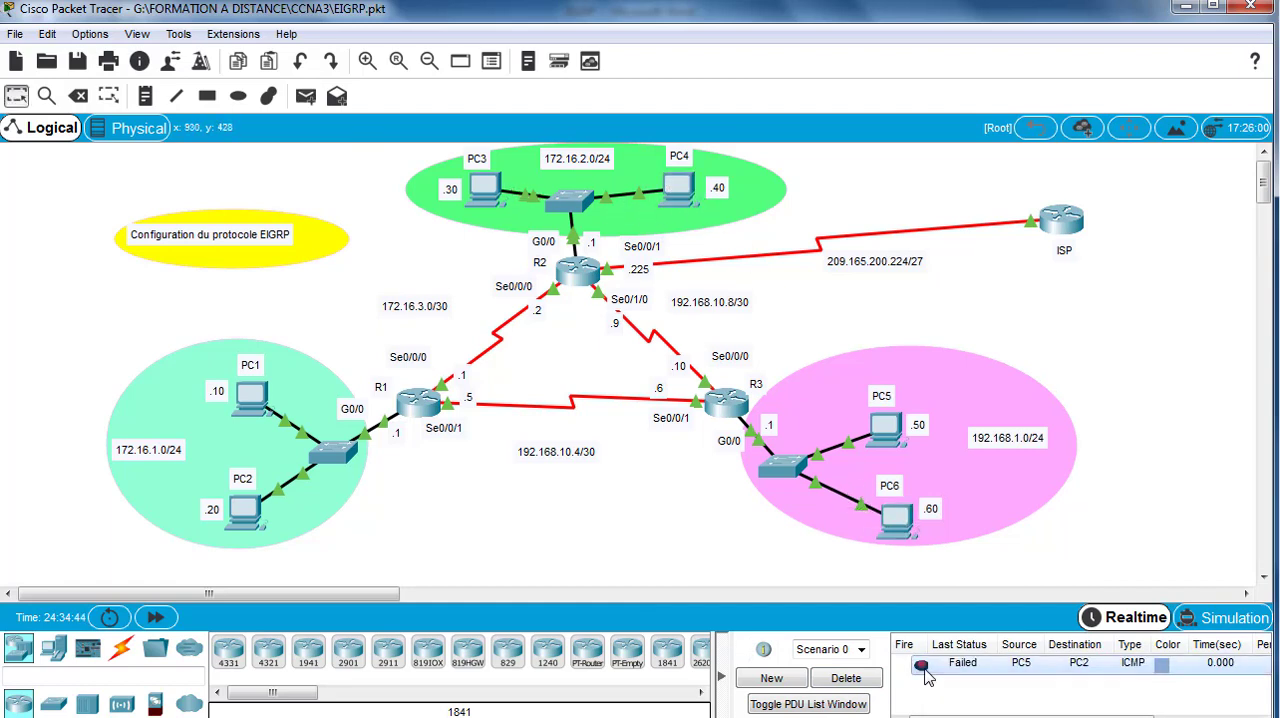
double_click(921, 666)
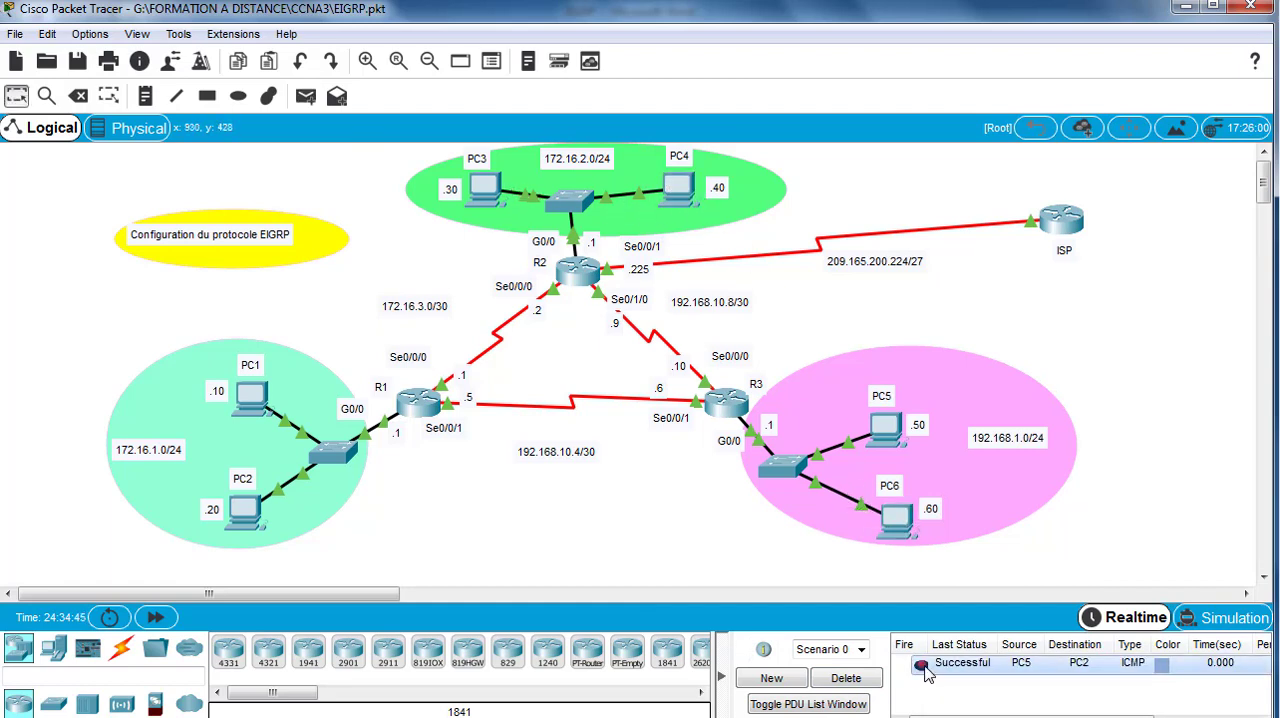
Step: Send a simple PDU from PC6 to PC2 to test connectivity between their LANs
click(306, 95)
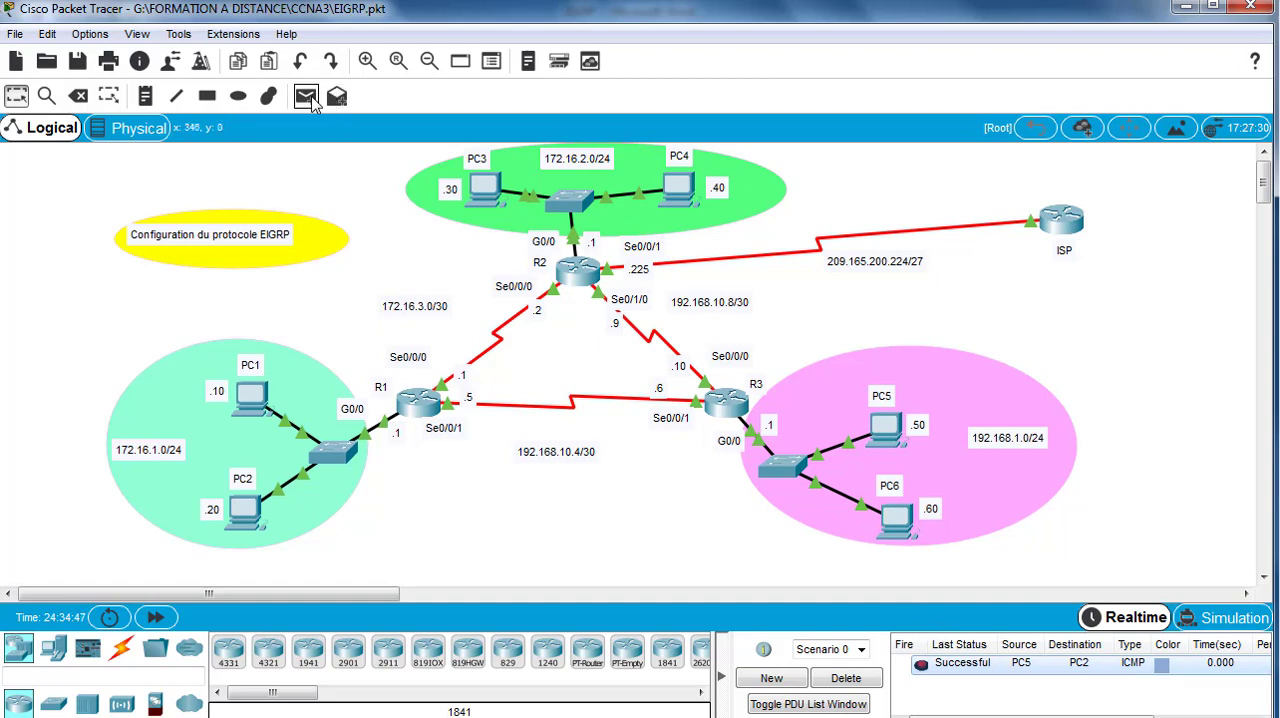
click(898, 522)
click(245, 515)
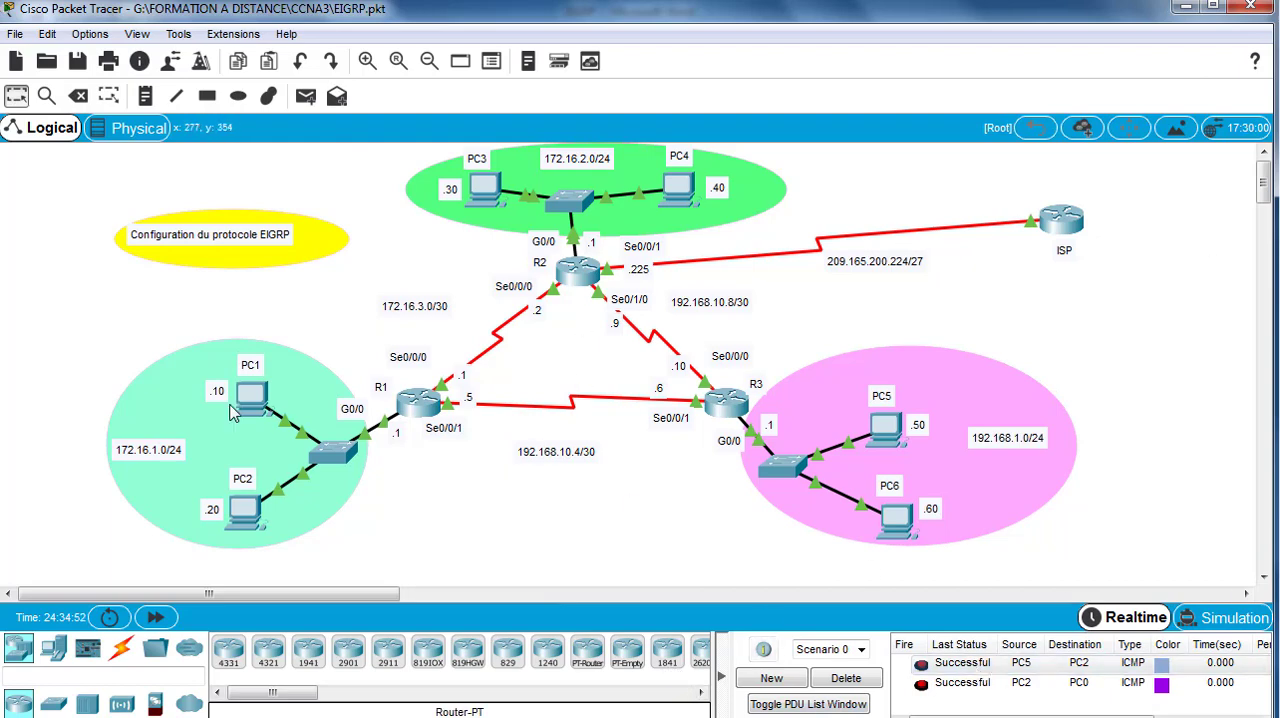
Step: Return R1's command line to privileged EXEC mode and display the routing table with show ip route
click(422, 410)
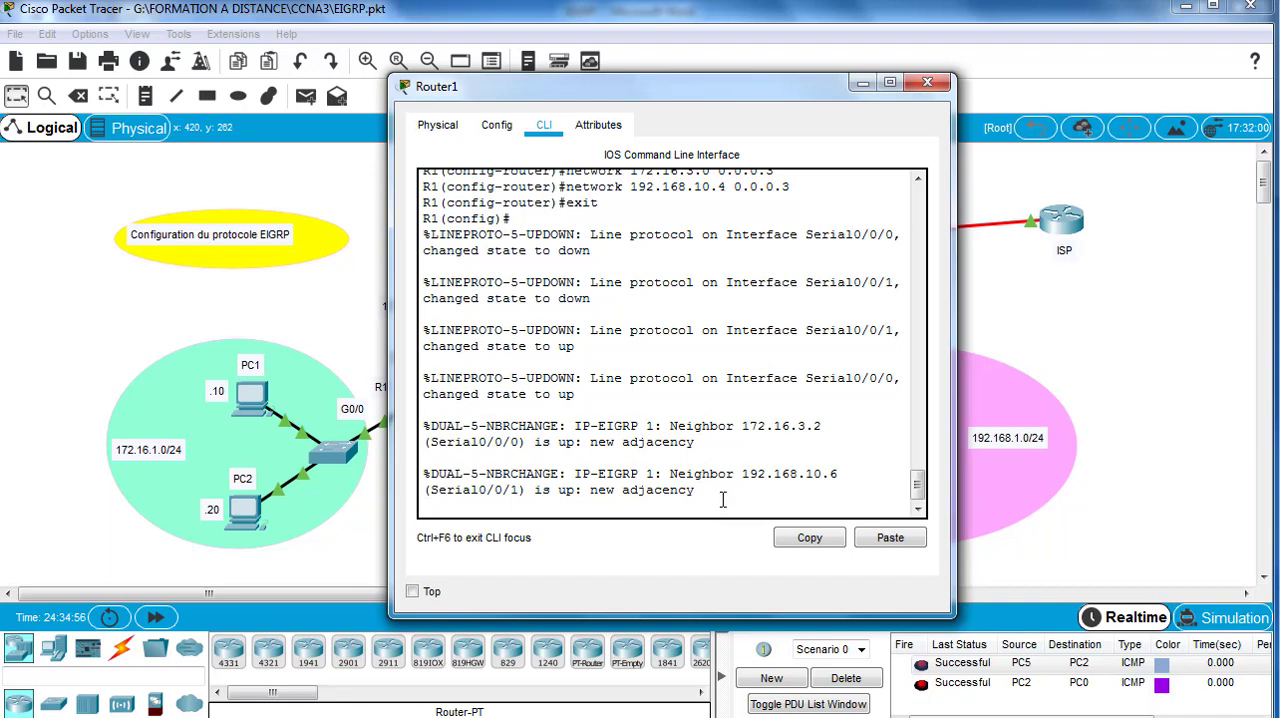
key(Return)
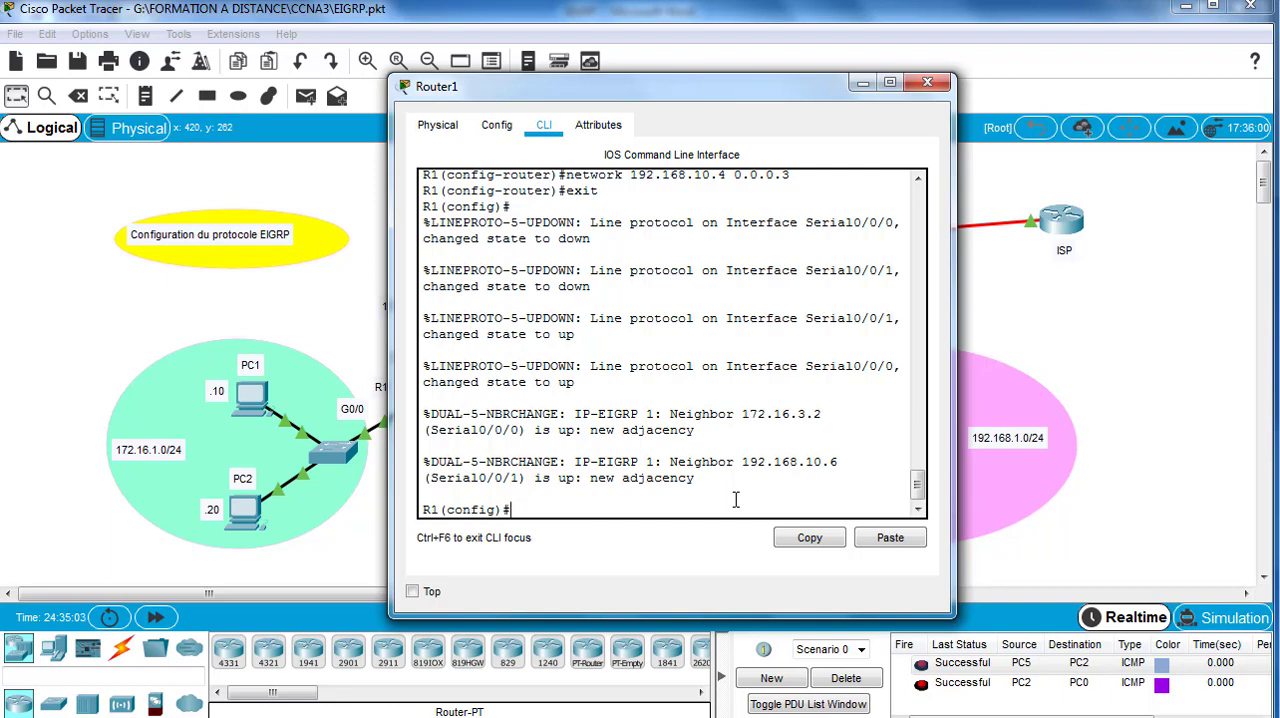
text(exit)
key(Return)
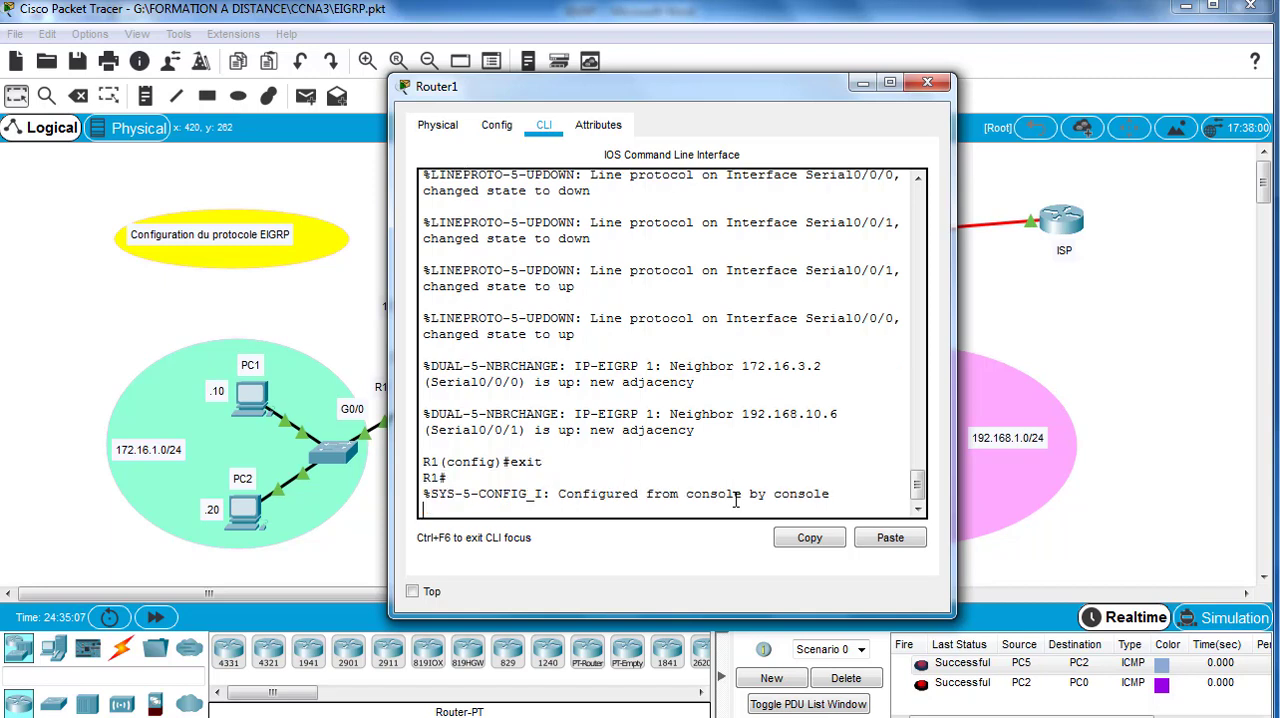
key(Return)
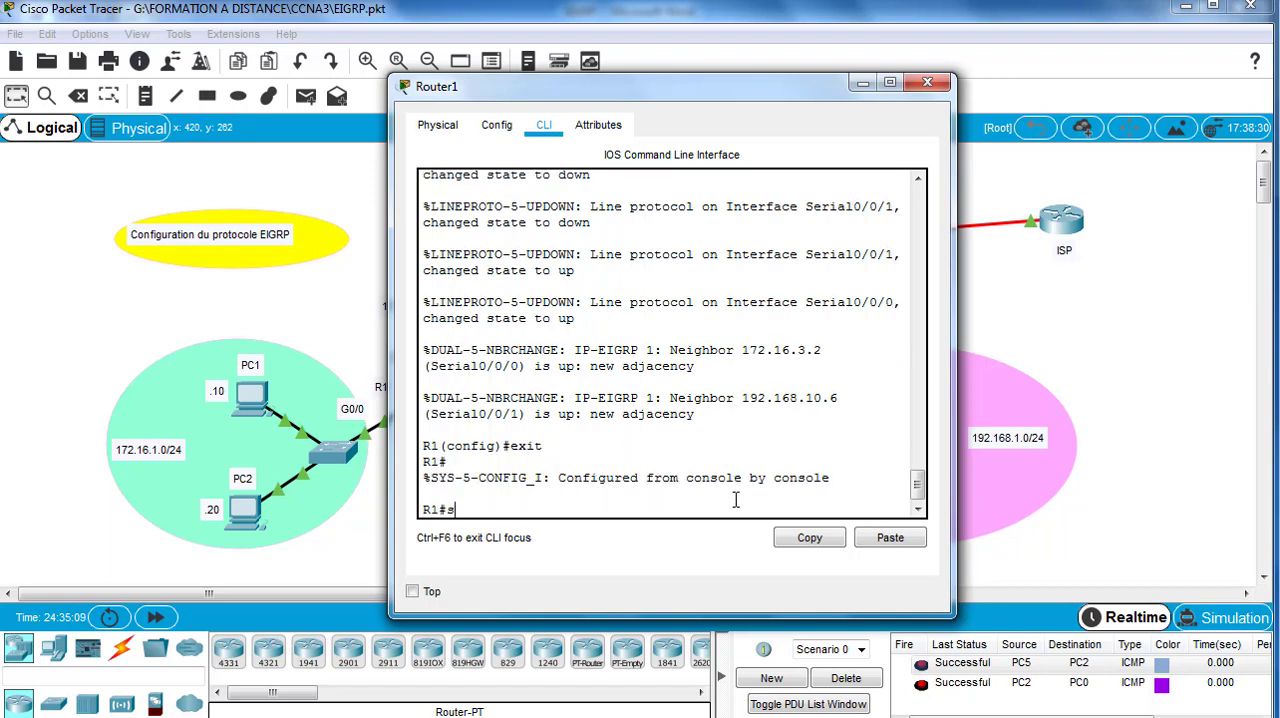
text(show ip route)
key(Return)
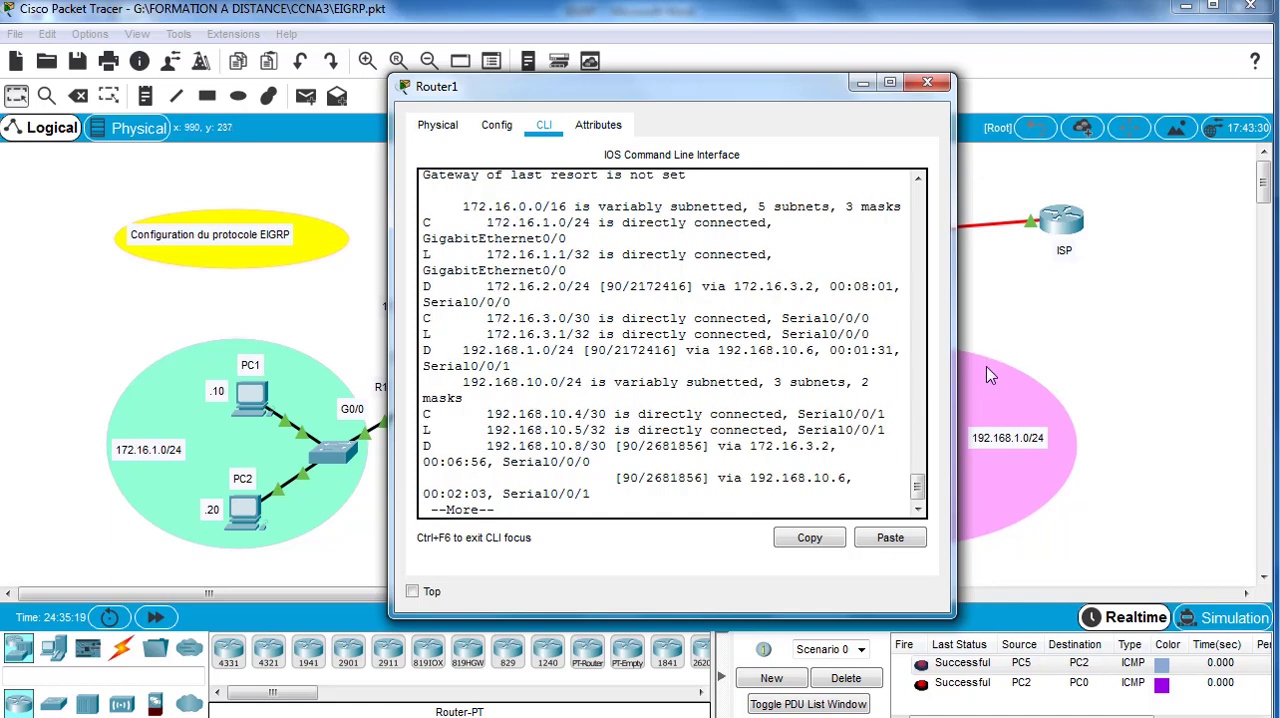
Step: Widen R1's command-line window, place it beside the topology and read the route codes and routing entries
drag(955, 336, 1021, 339)
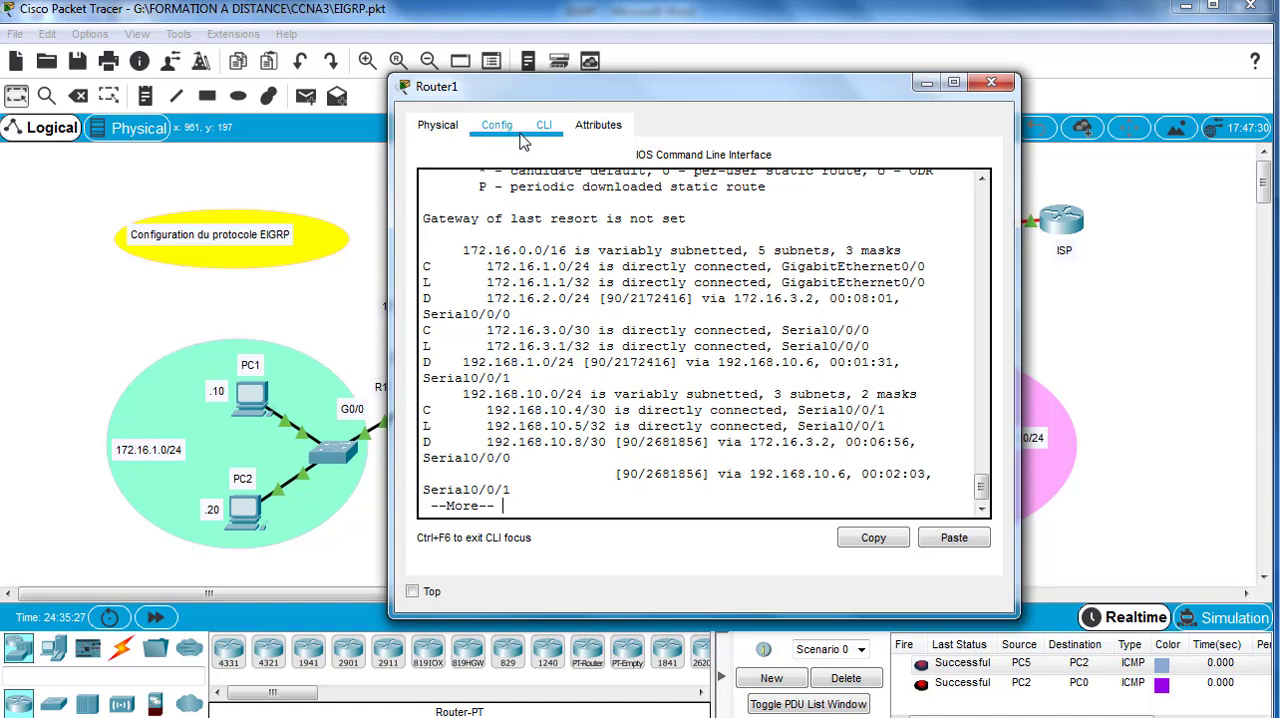
drag(587, 100, 711, 110)
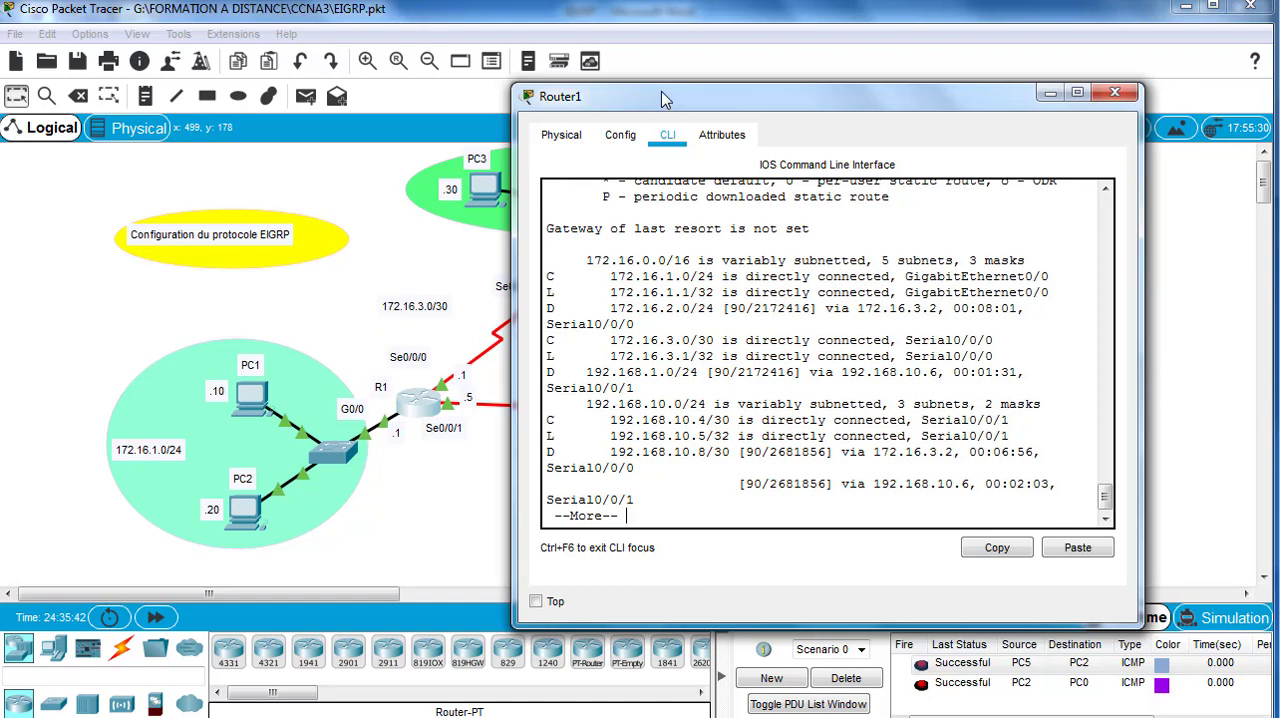
drag(662, 100, 850, 97)
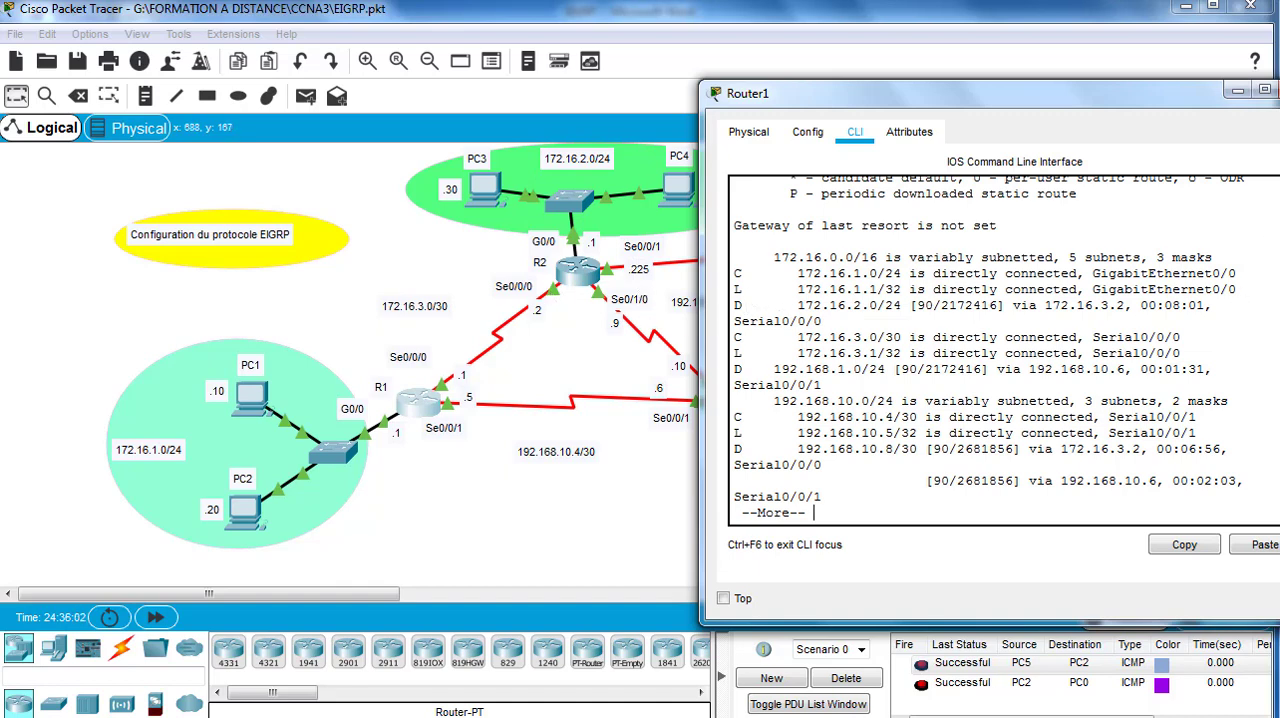
scroll(989, 349, up, 2)
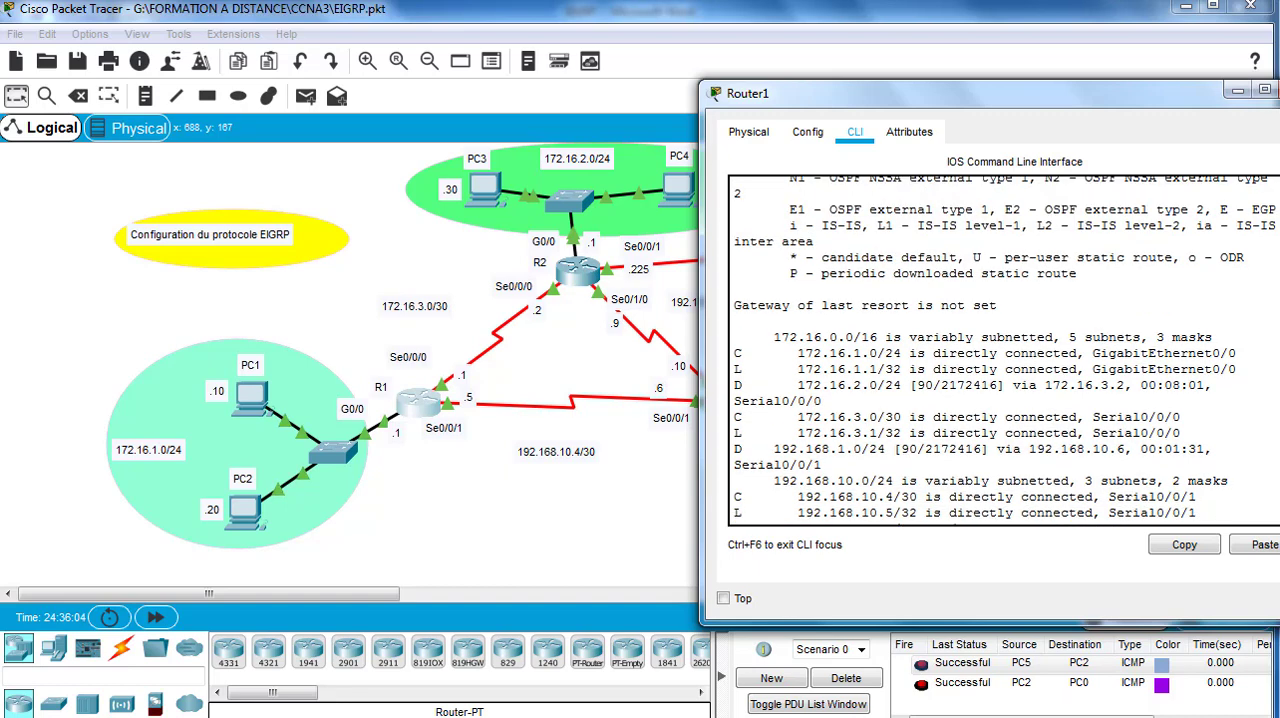
scroll(989, 349, up, 1)
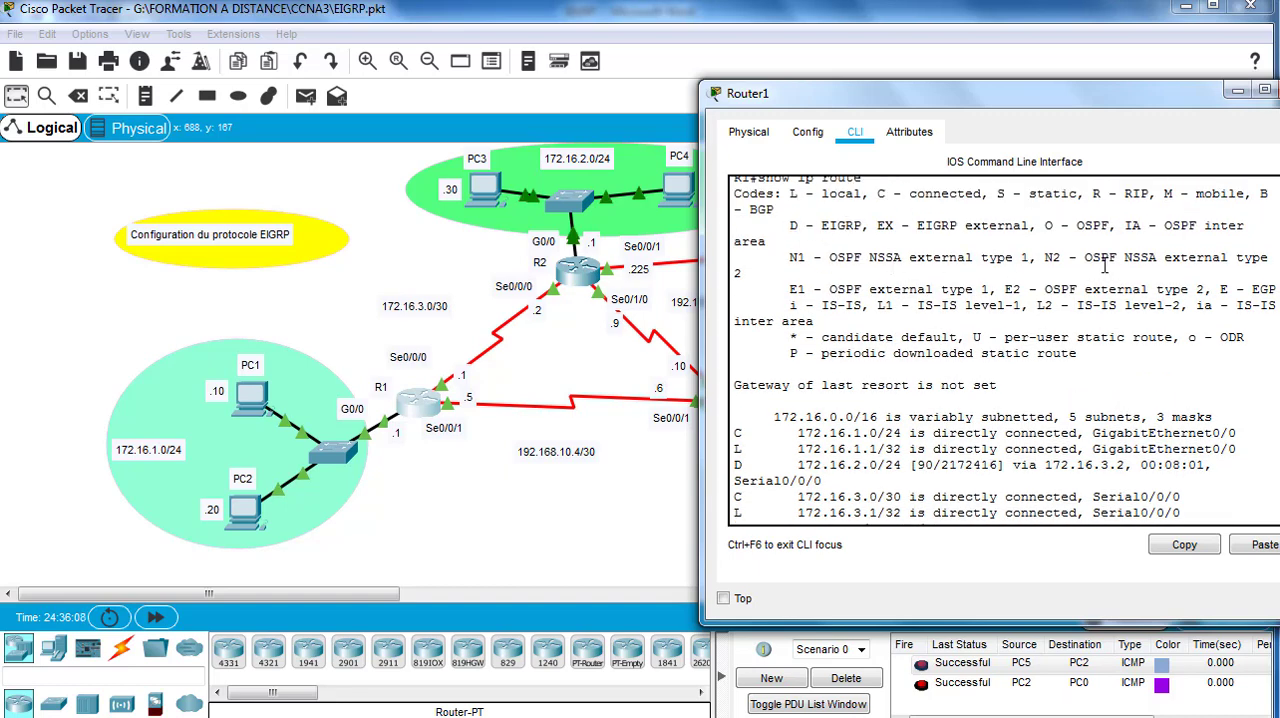
scroll(1003, 349, down, 3)
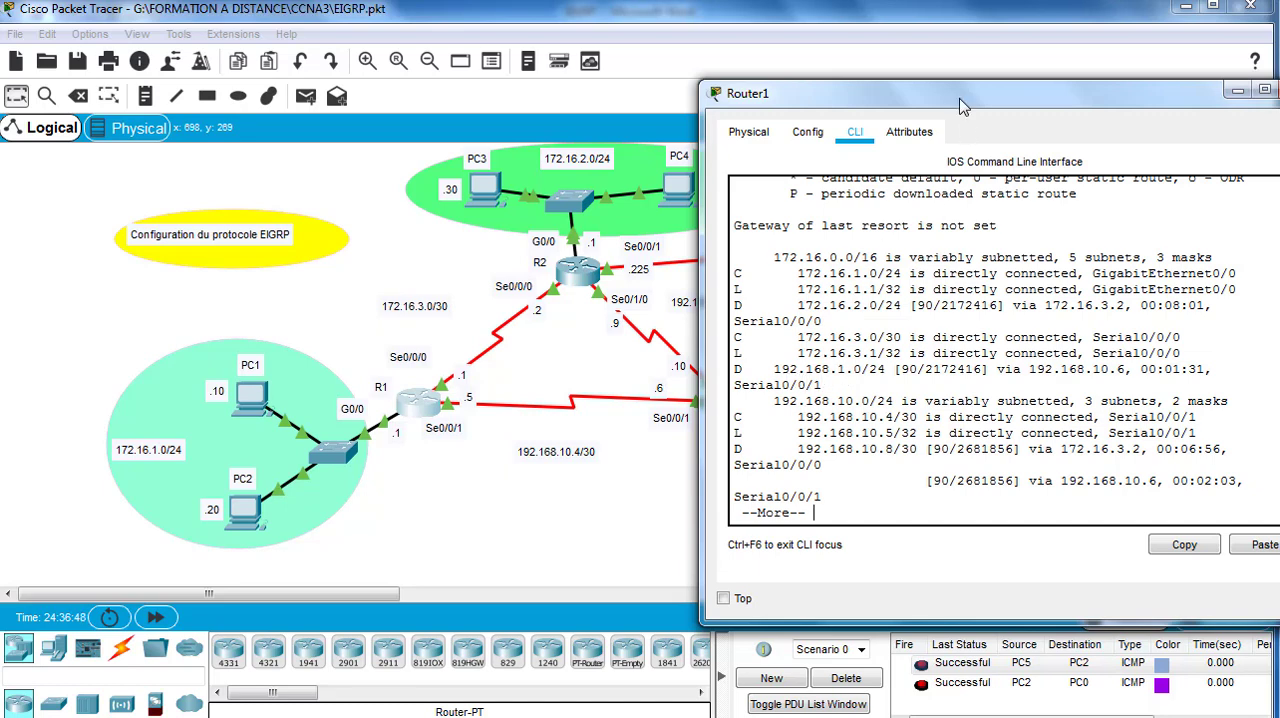
Step: Examine the administrative distances and metrics of R1's EIGRP routes against the topology, and close the router window
drag(963, 100, 1098, 215)
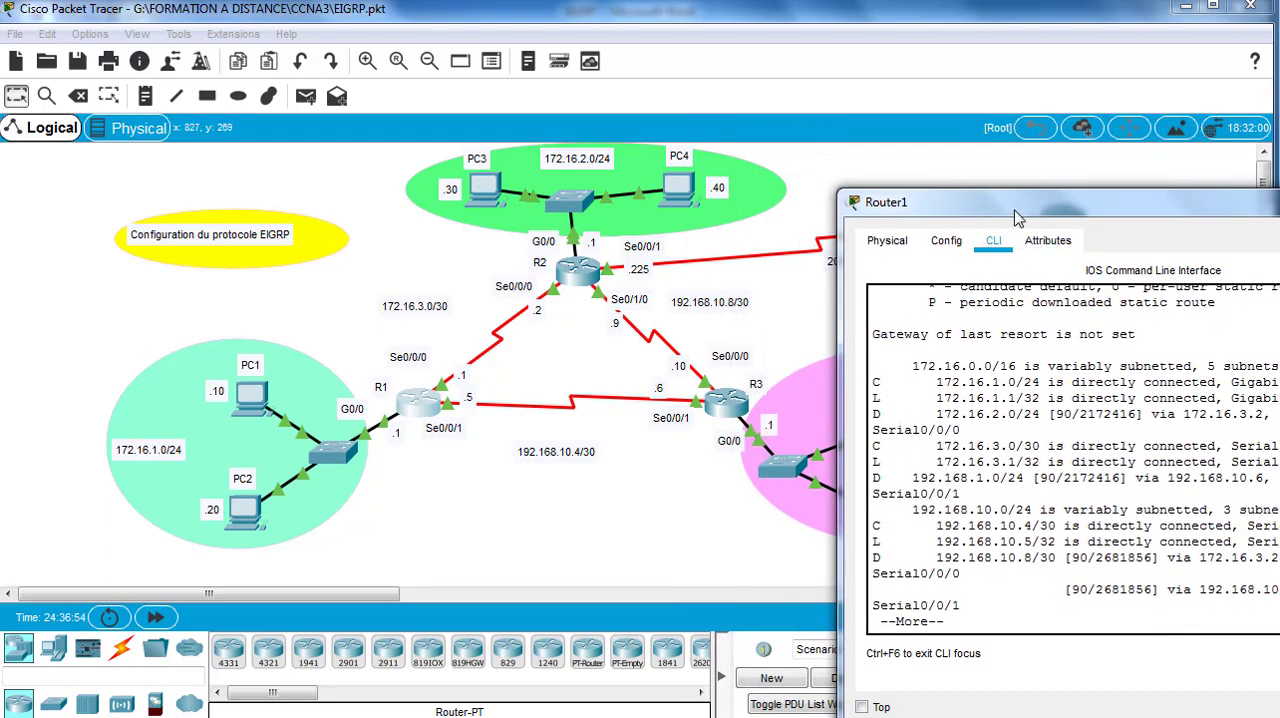
drag(1011, 206, 924, 98)
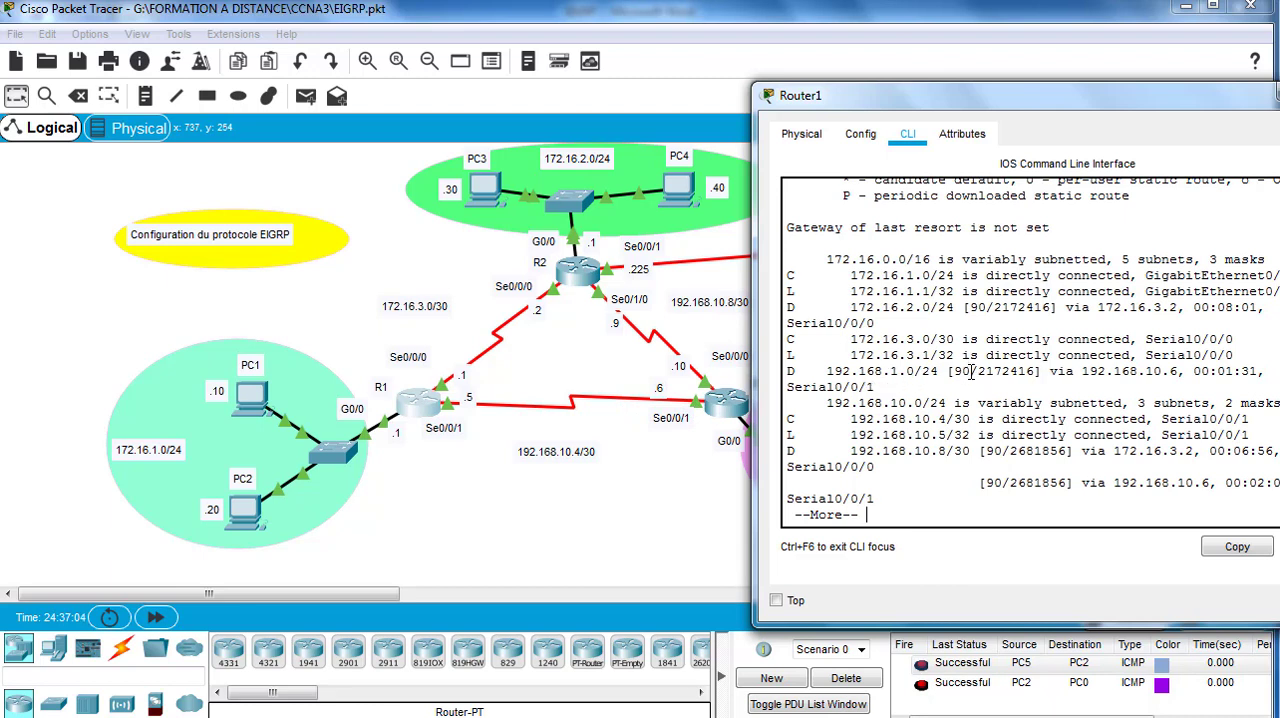
double_click(963, 371)
click(968, 312)
click(976, 311)
drag(958, 100, 1016, 153)
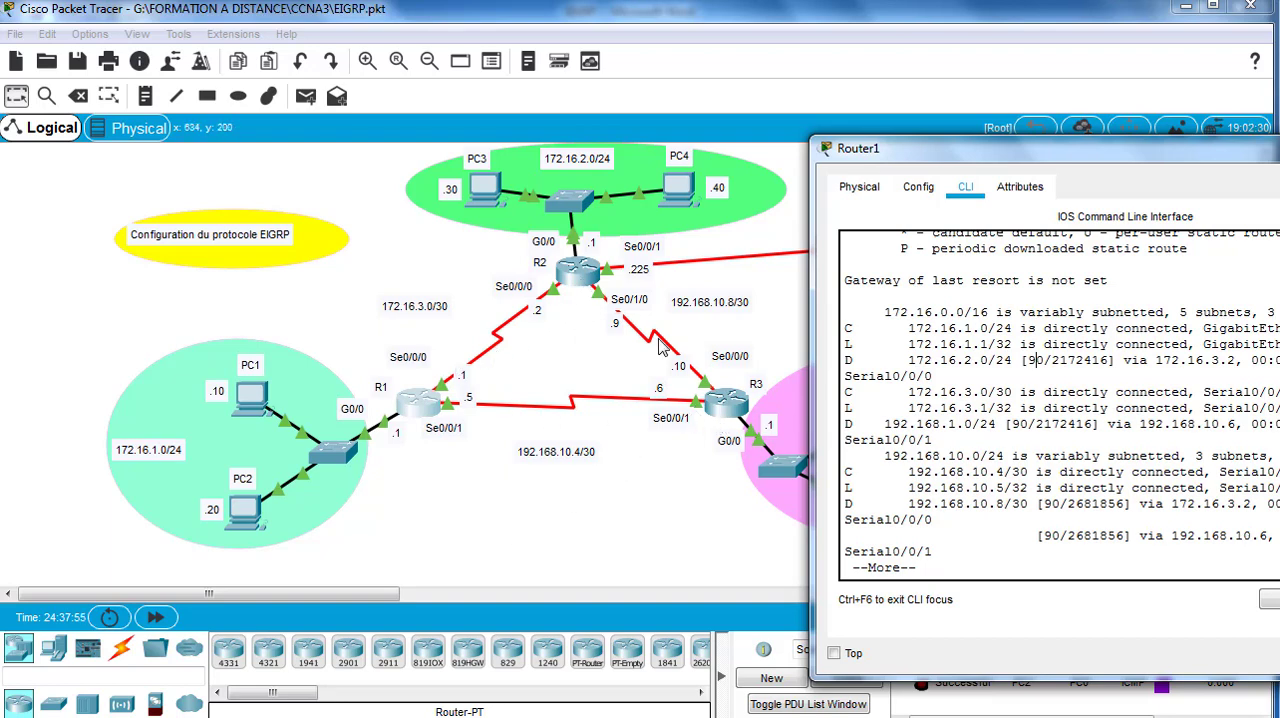
drag(1078, 152, 947, 93)
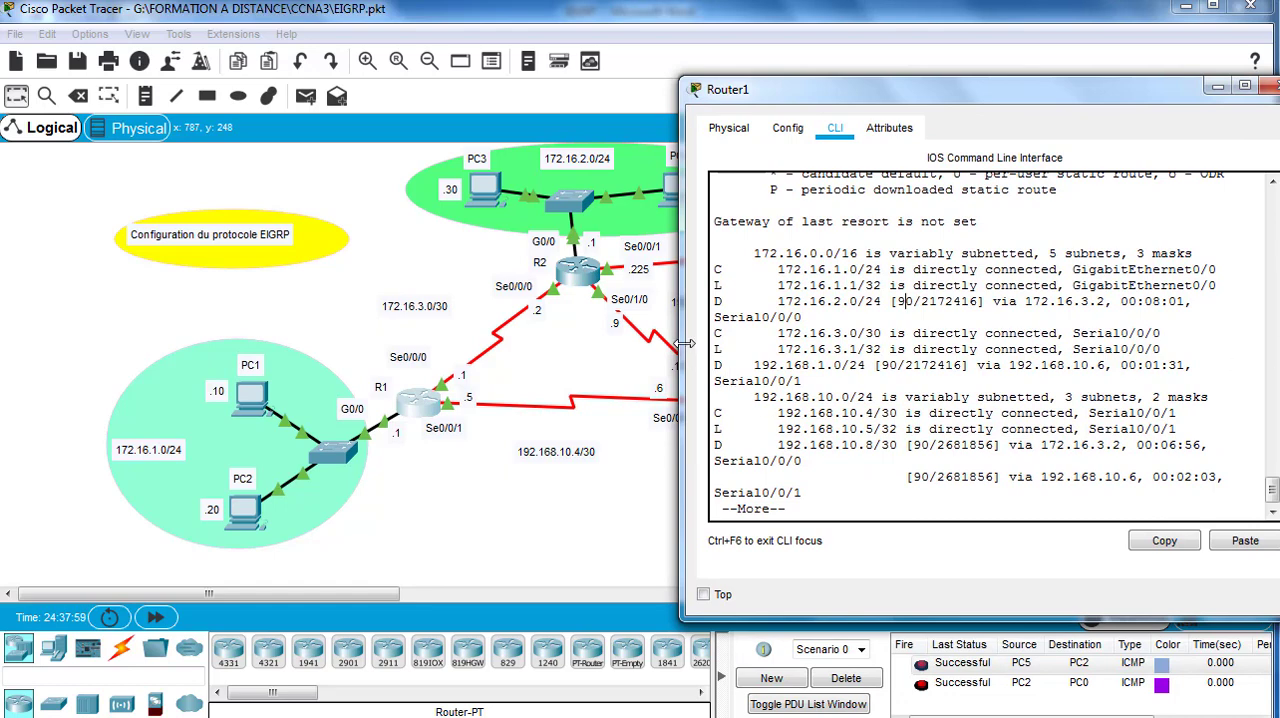
drag(685, 343, 674, 343)
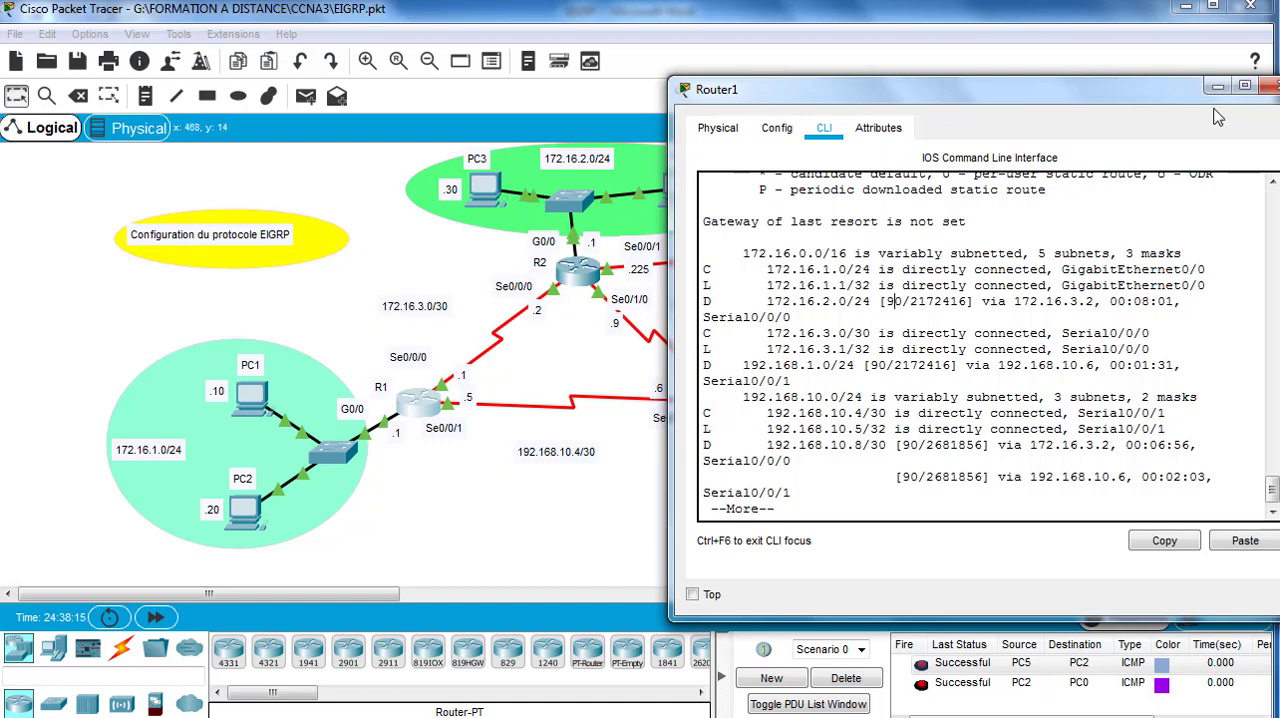
click(1270, 87)
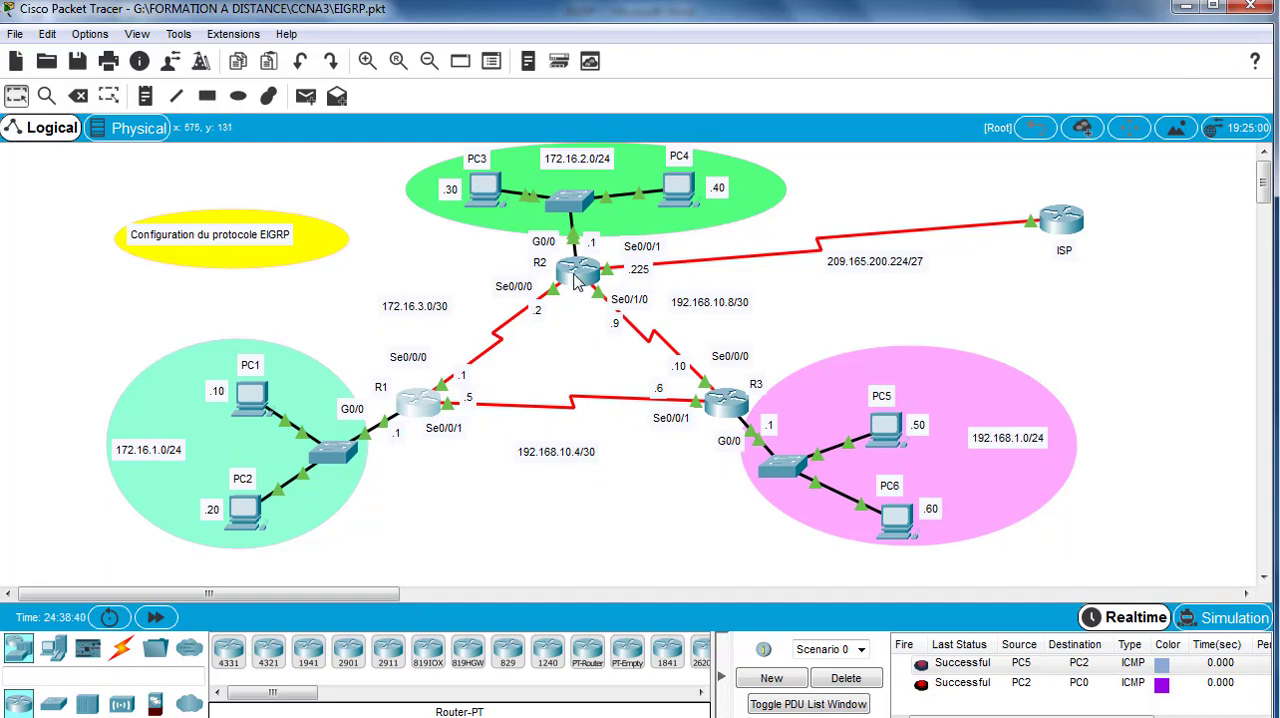
Step: Reopen R1's command line and display the remaining routing table entries up to the prompt
mouse_move(577, 283)
mouse_move(586, 273)
mouse_move(418, 410)
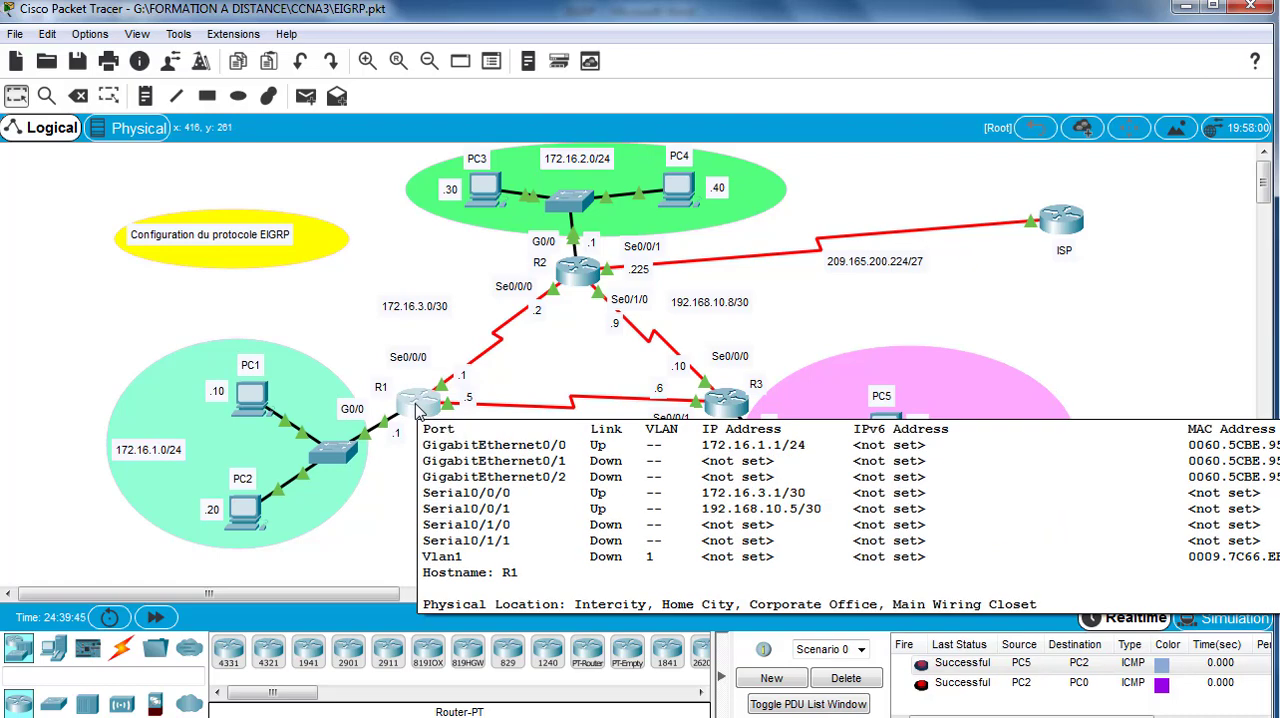
click(423, 414)
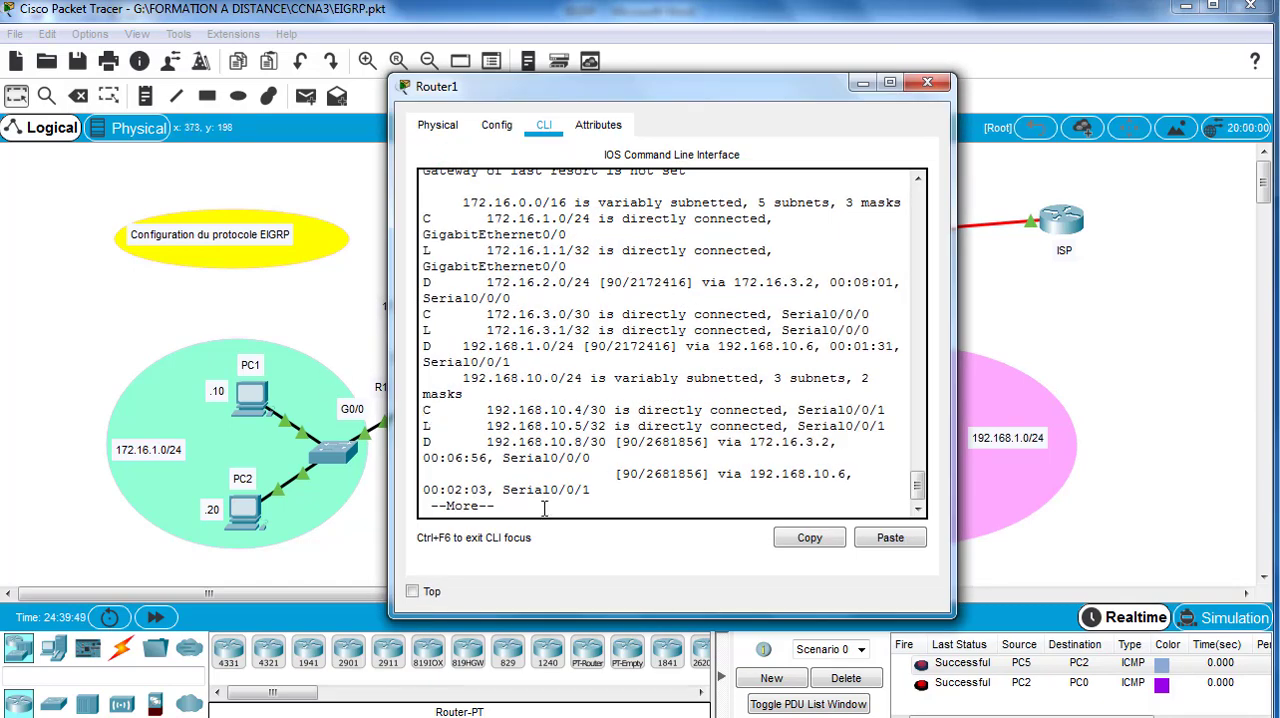
key(Return)
key(Return)
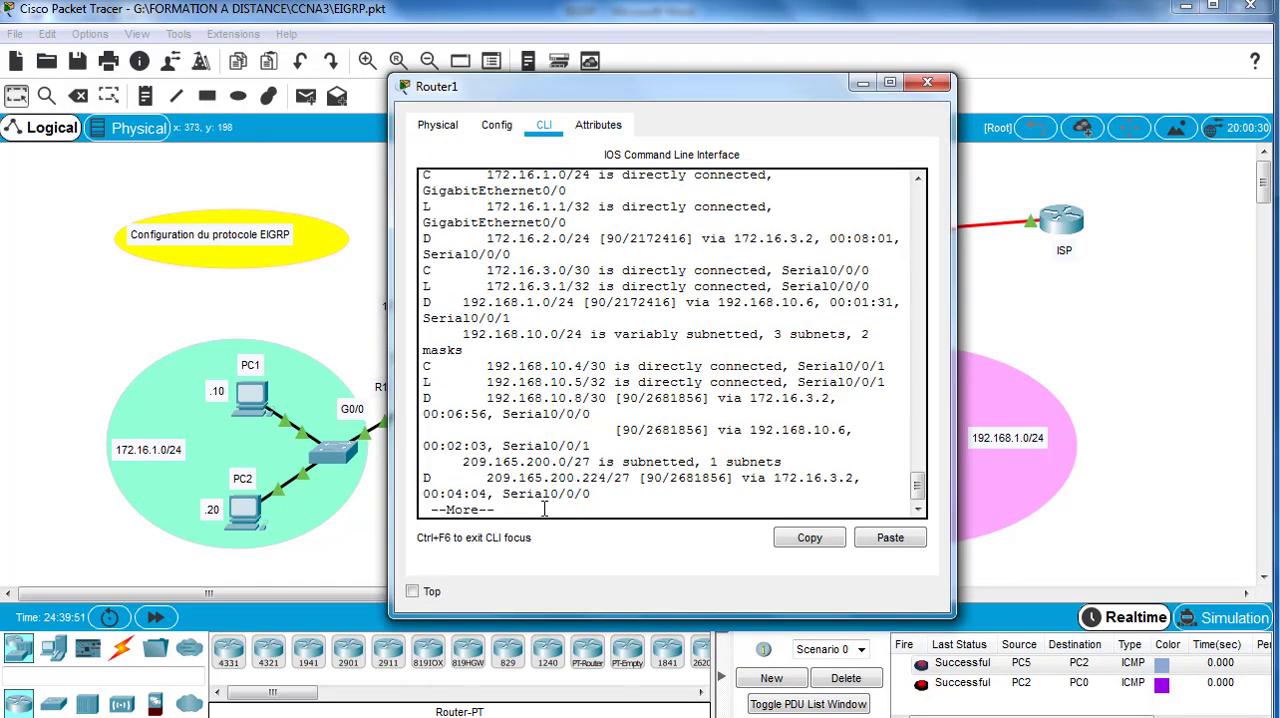
key(Return)
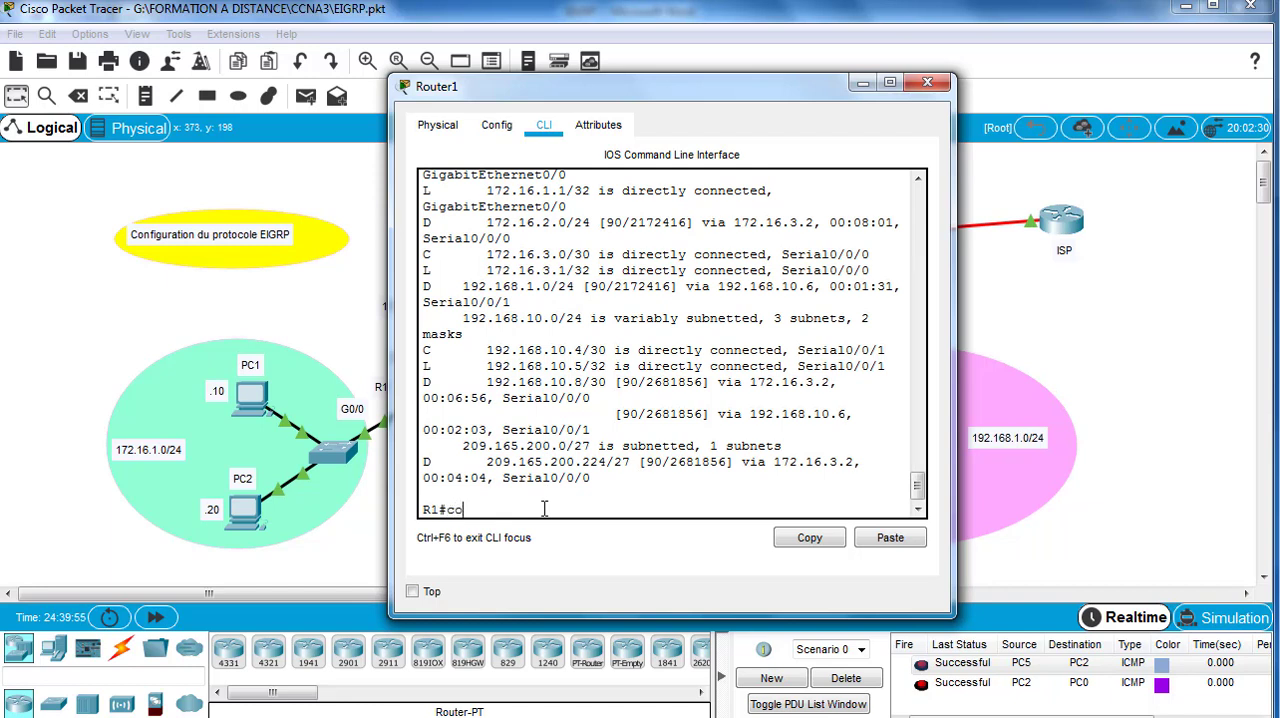
Step: Set interface g0/0 as passive in R1's EIGRP process 1 with passive-interface g0/0, and close the router window
text(conf t)
key(Return)
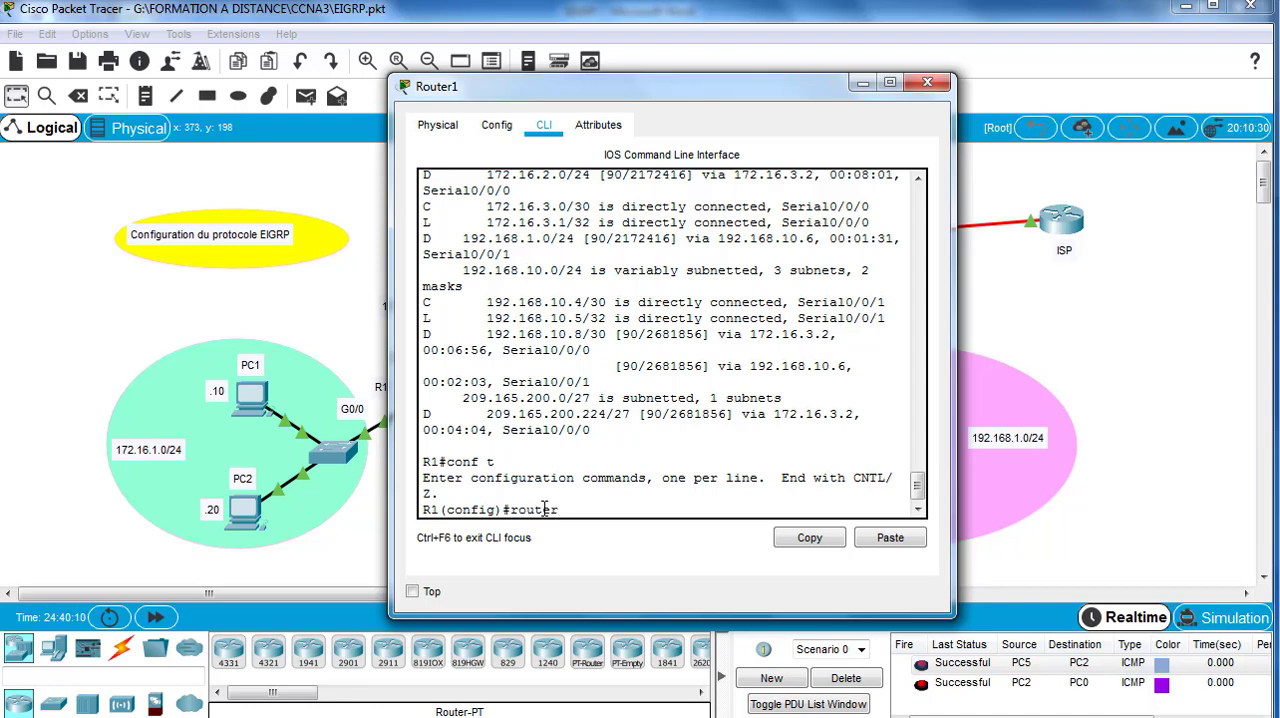
text(eigrp 1)
key(Return)
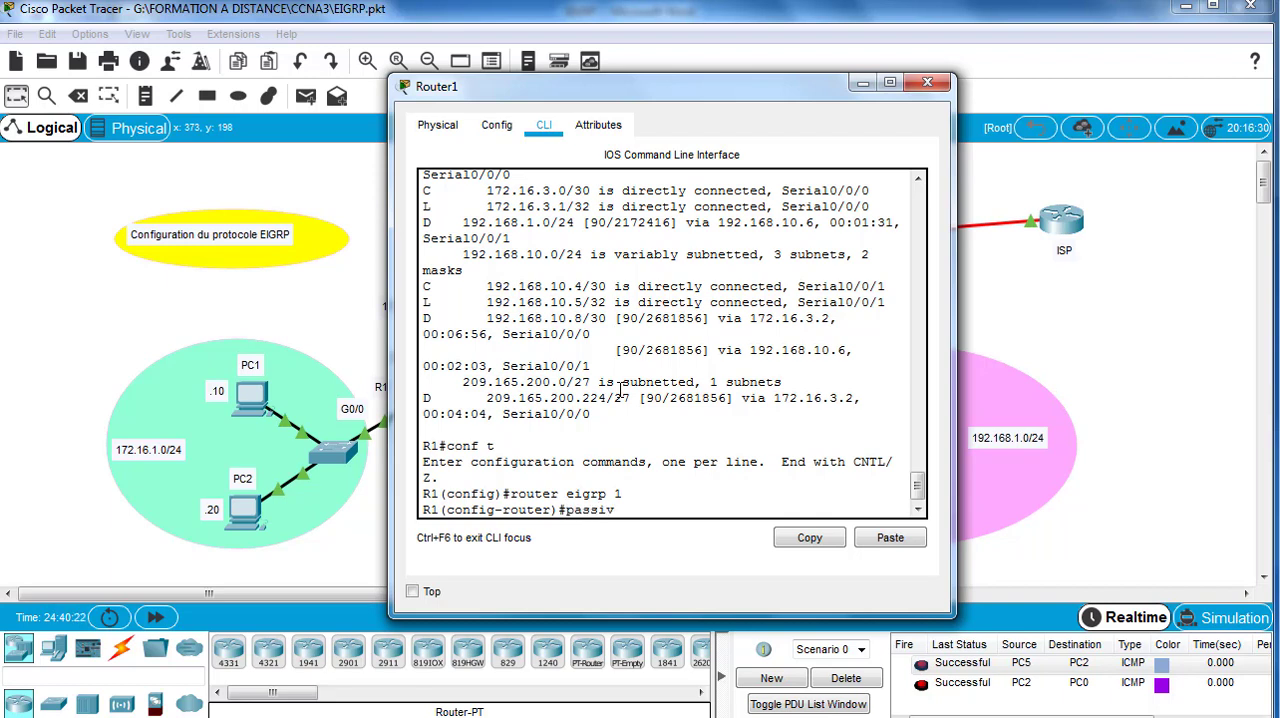
key(Tab)
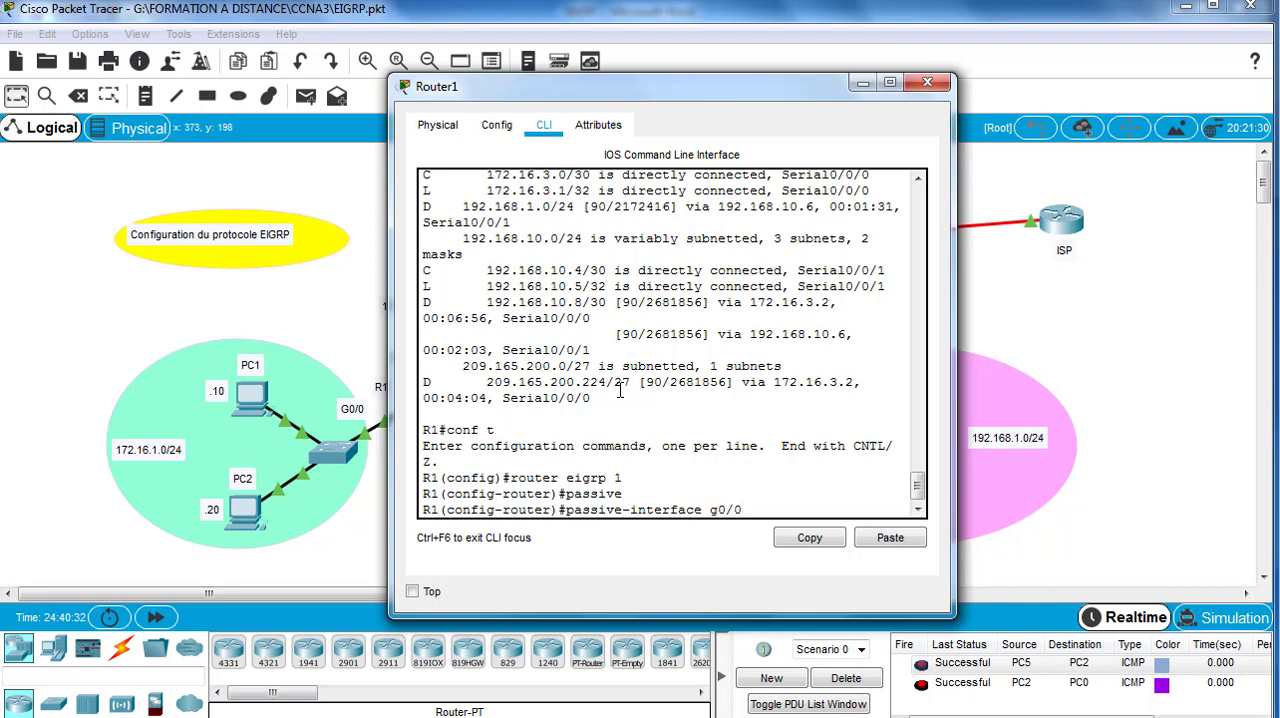
key(Return)
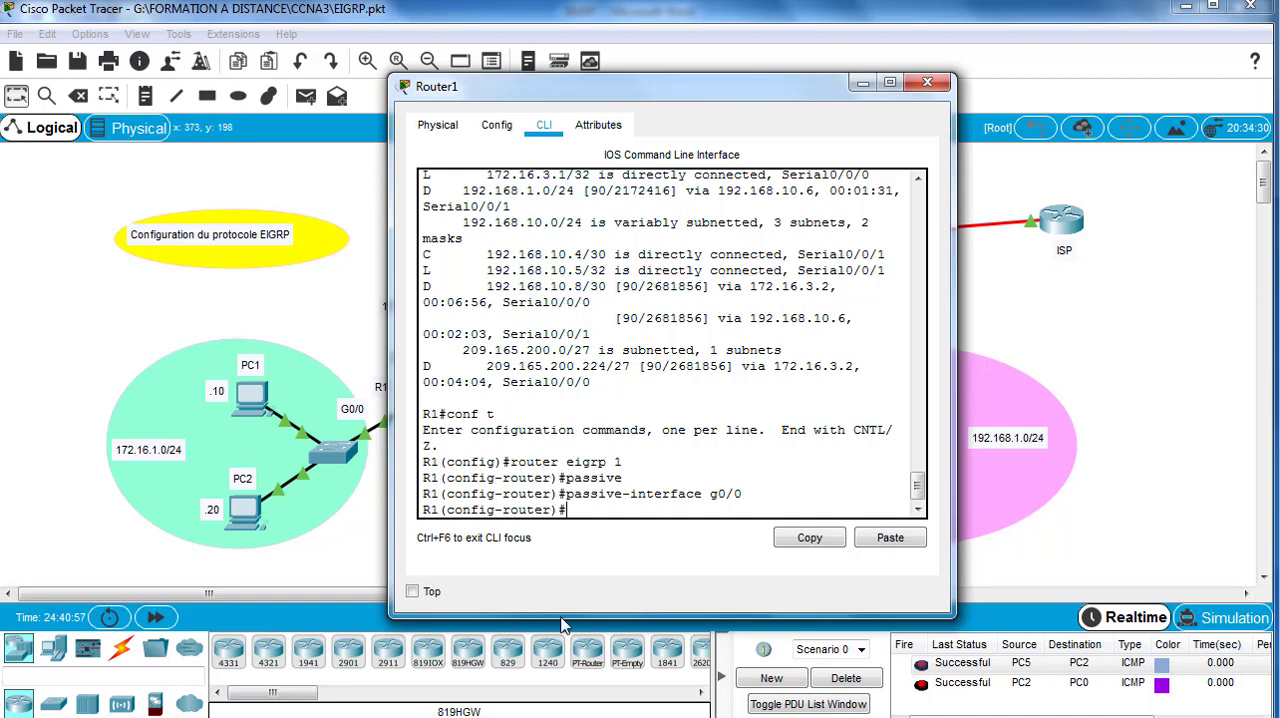
click(927, 82)
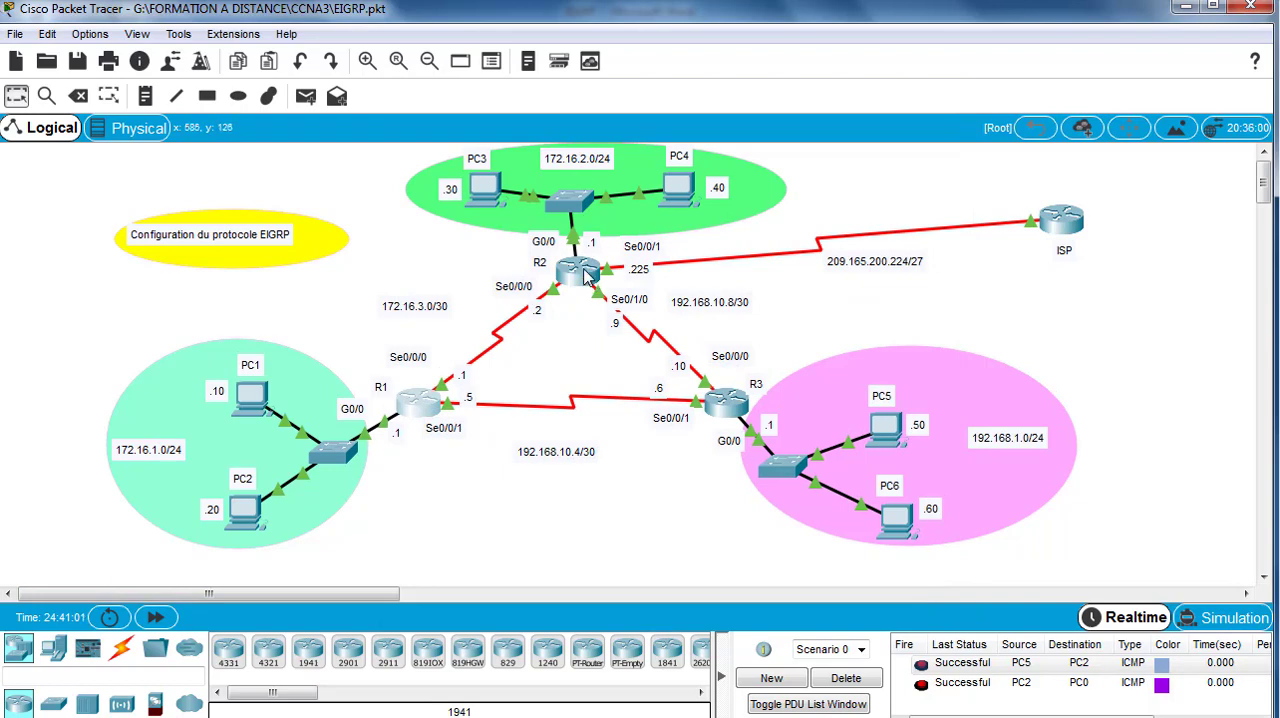
mouse_move(582, 271)
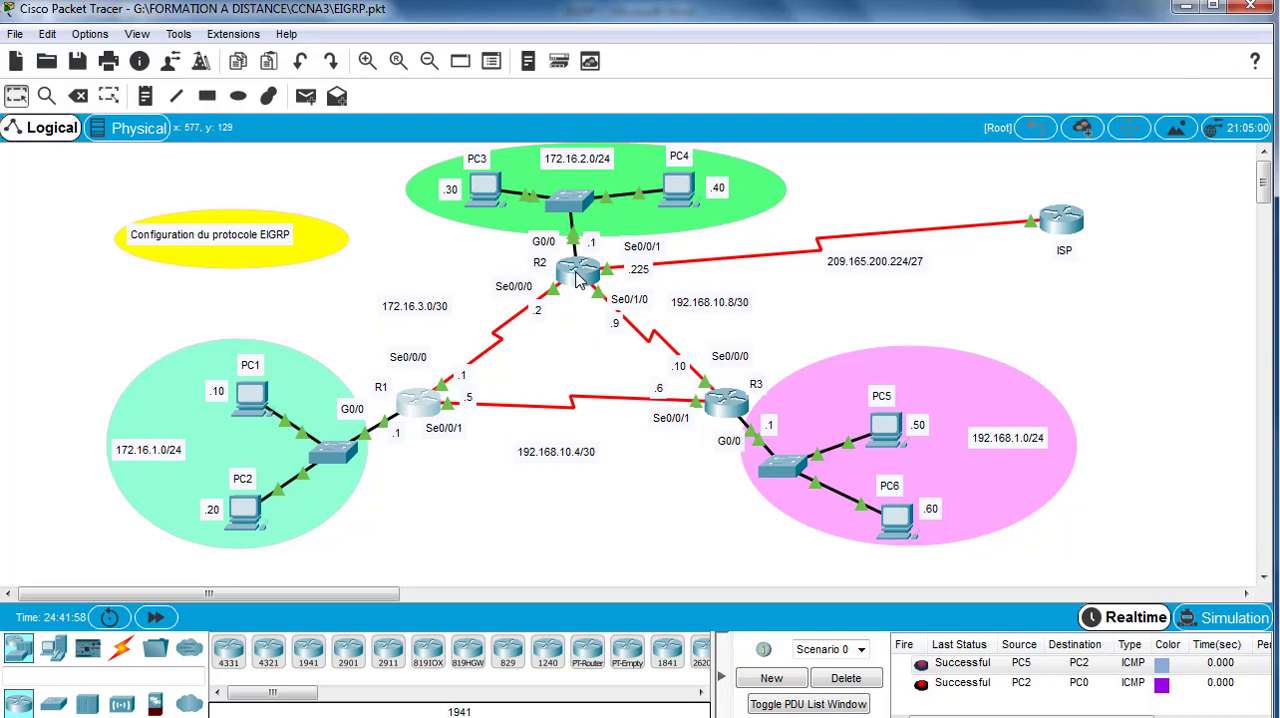
Step: Open R2's command line and enter global configuration mode with en and conf t
click(577, 280)
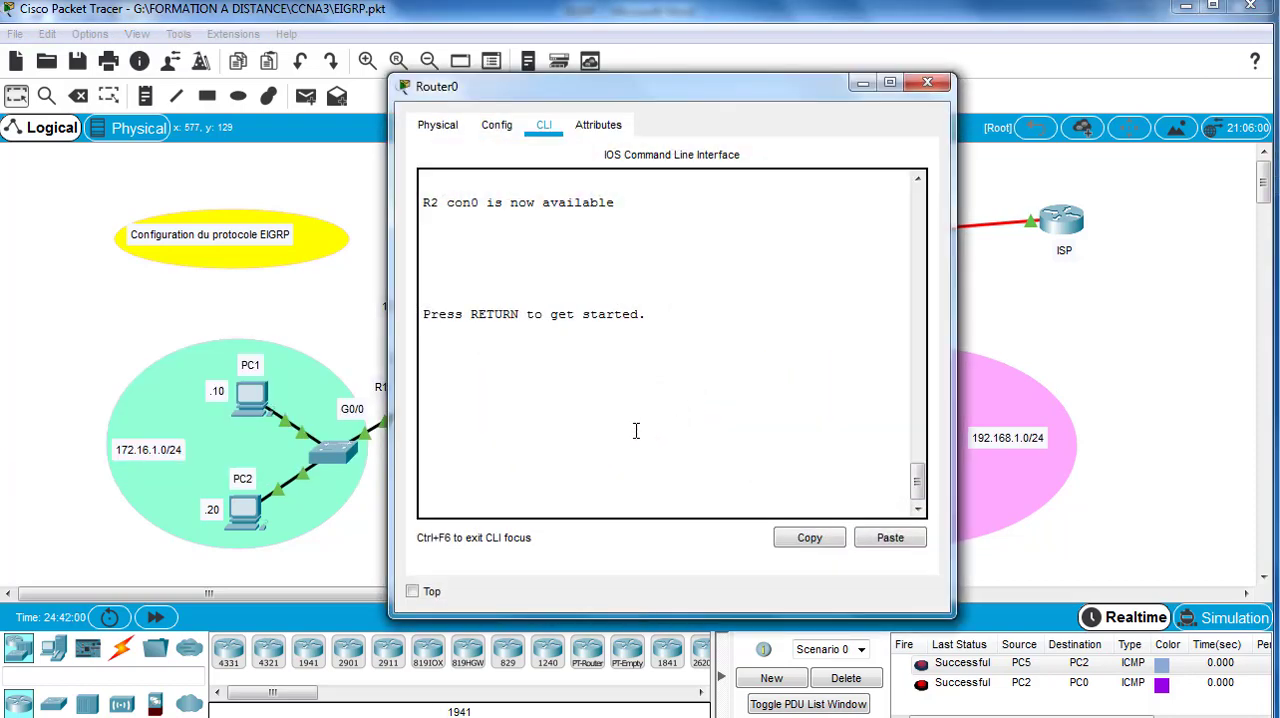
key(Return)
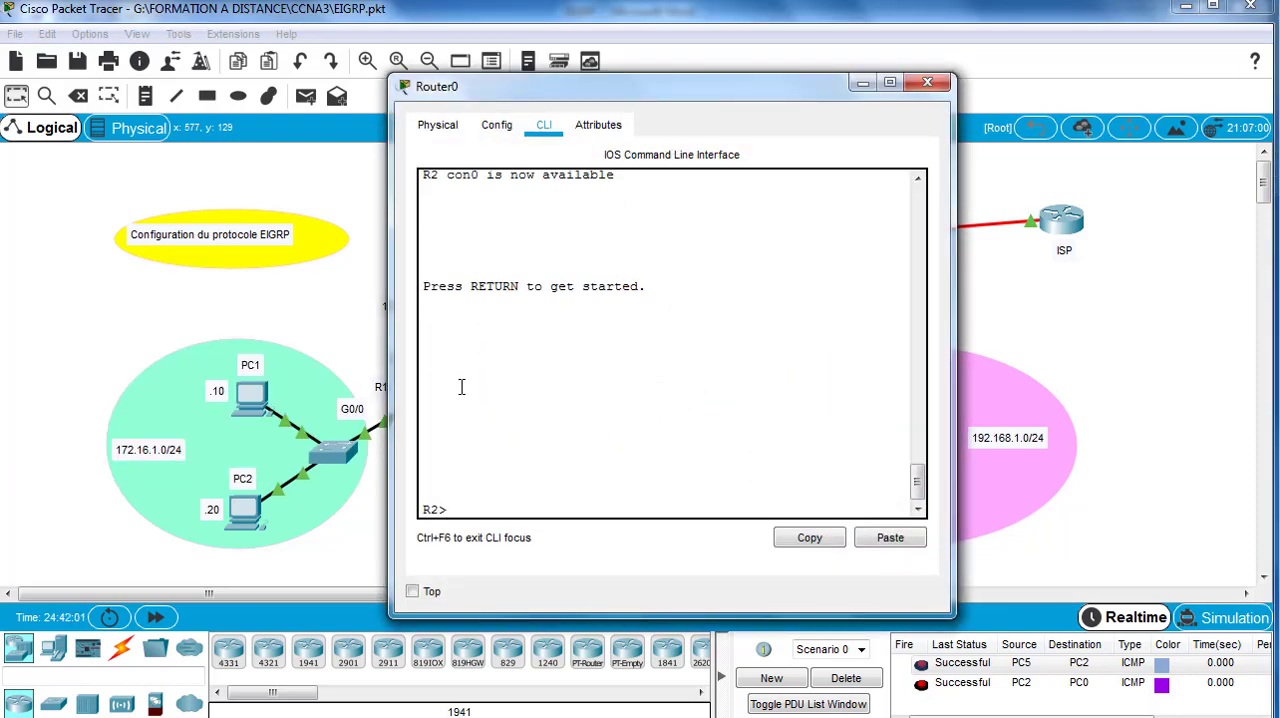
text(en)
key(Return)
text(co)
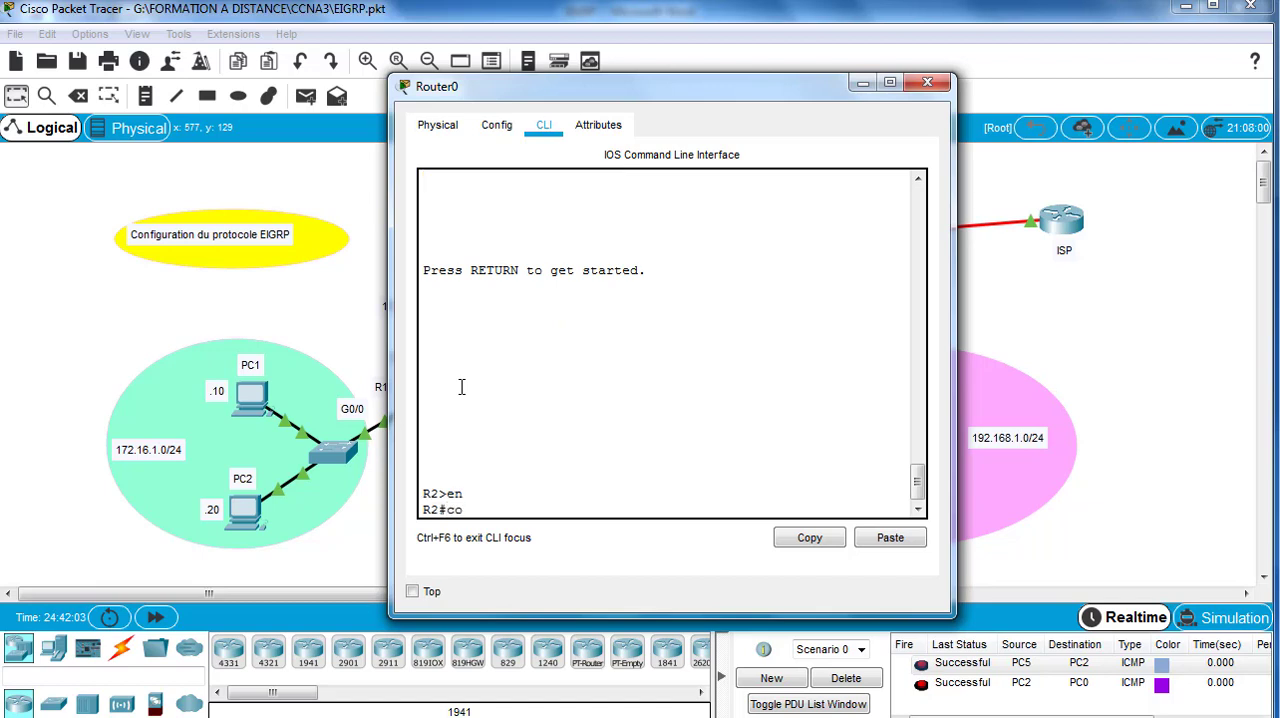
text(nf t)
key(Return)
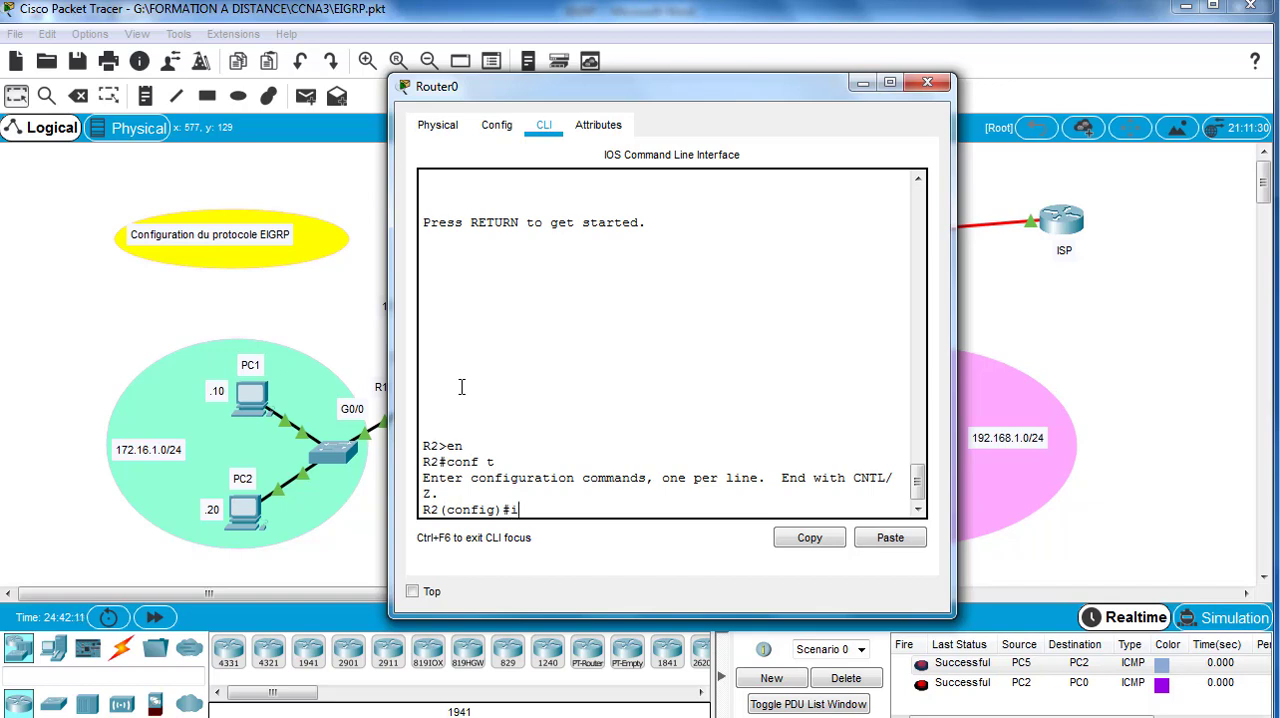
Step: Add a default static route on R2 through its ISP-facing serial interface with ip route 0.0.0.0 0.0.0.0 s0/0/1
text(p route)
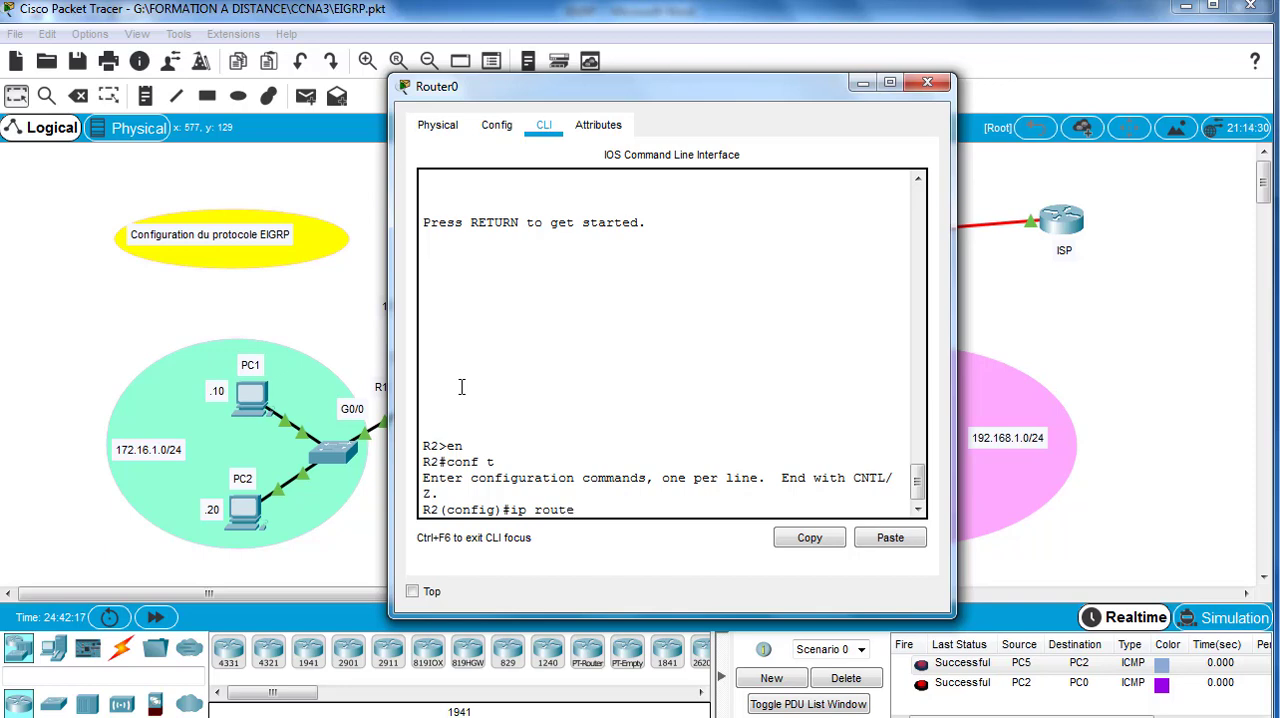
text(0.0.0.0 0.0.0.0)
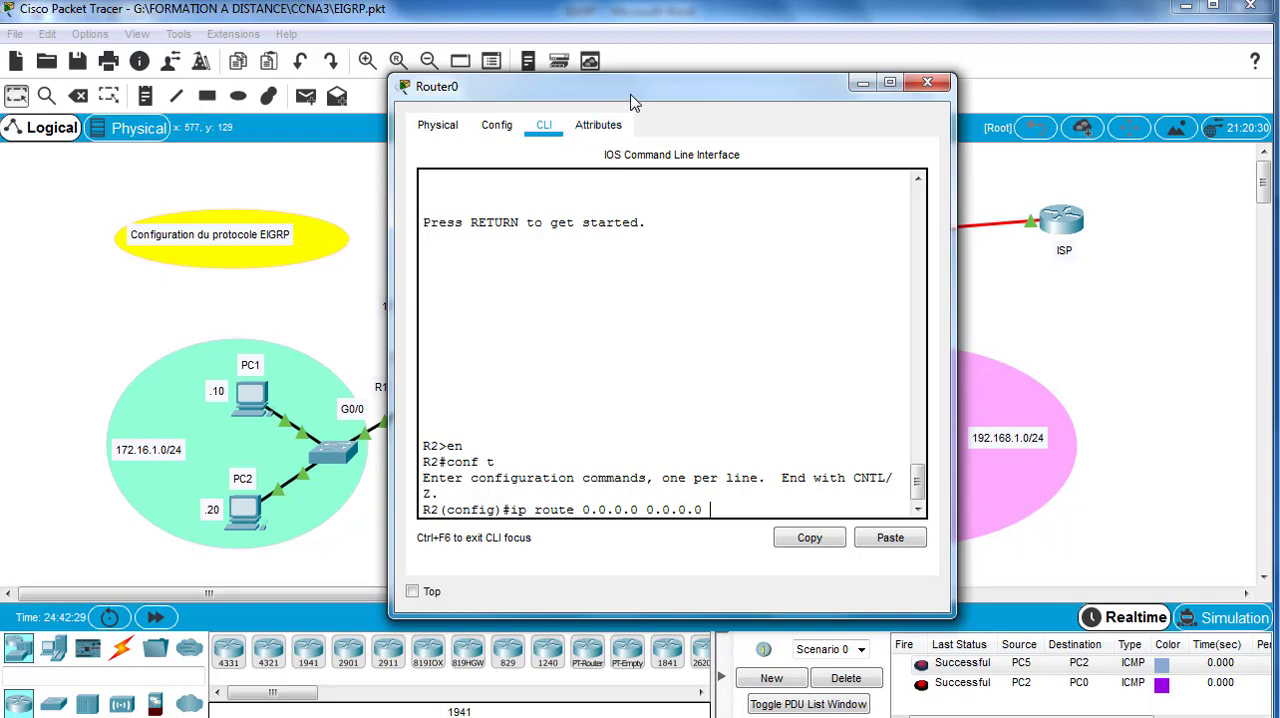
drag(630, 96, 572, 362)
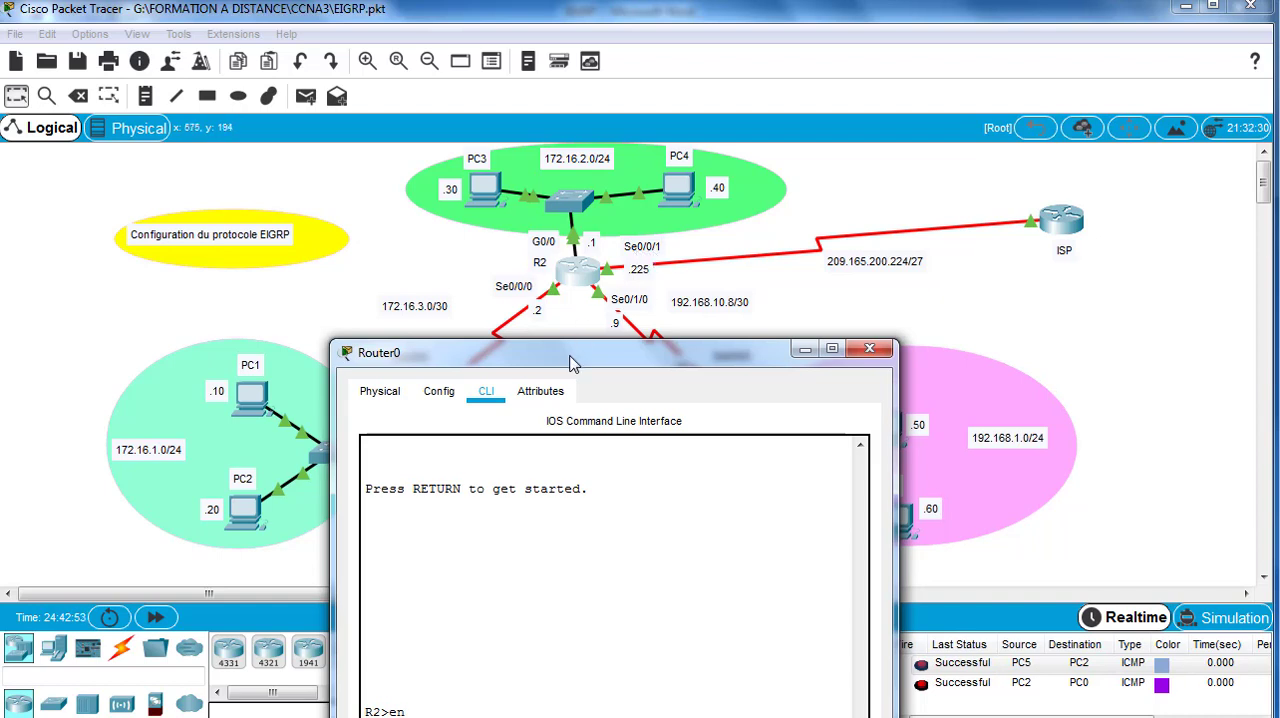
drag(575, 354, 573, 187)
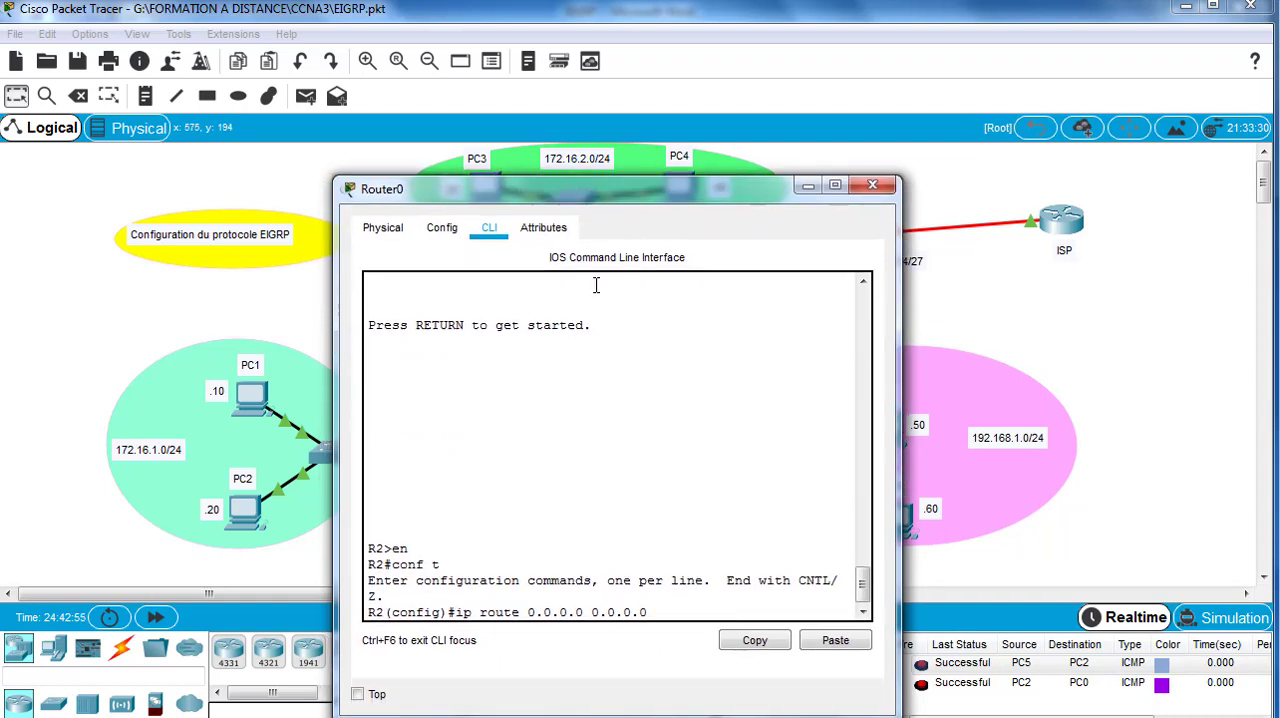
text(0)
key(BackSpace)
text(/0/1)
key(Return)
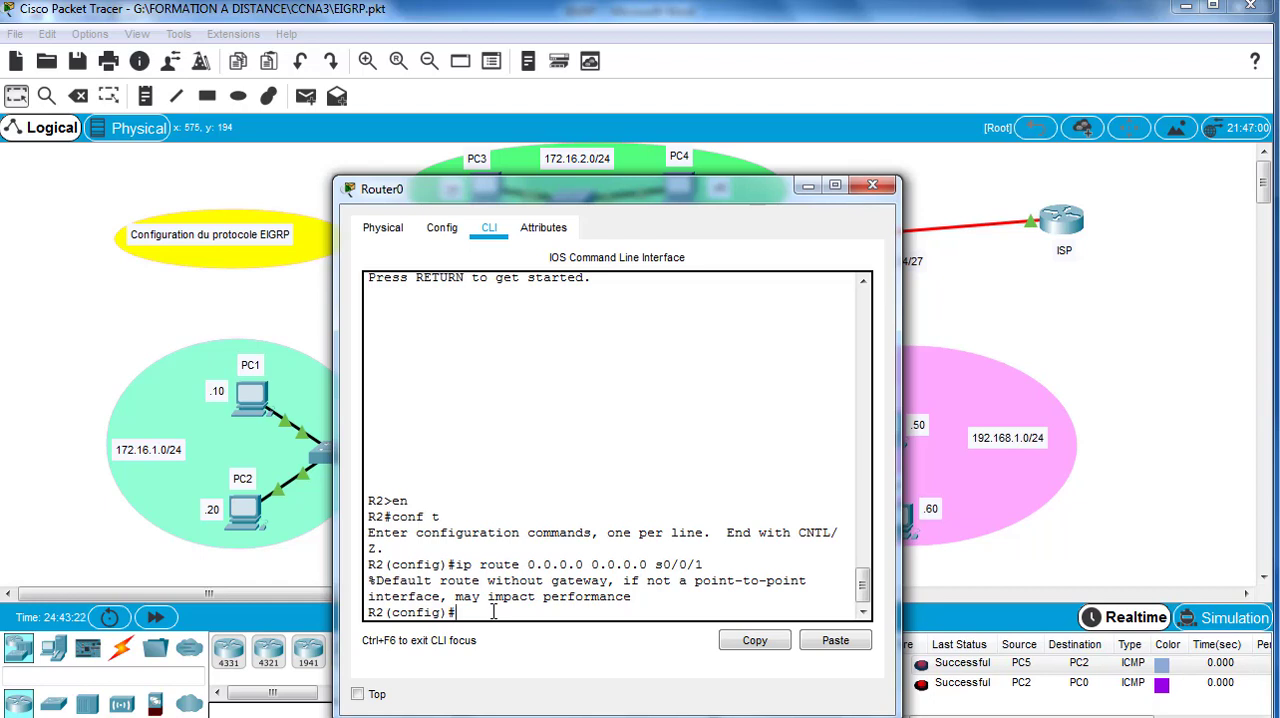
Step: Redistribute static routes in R2's EIGRP process 1 with redistribute static, and minimize the router window
text(outer eigrp 1)
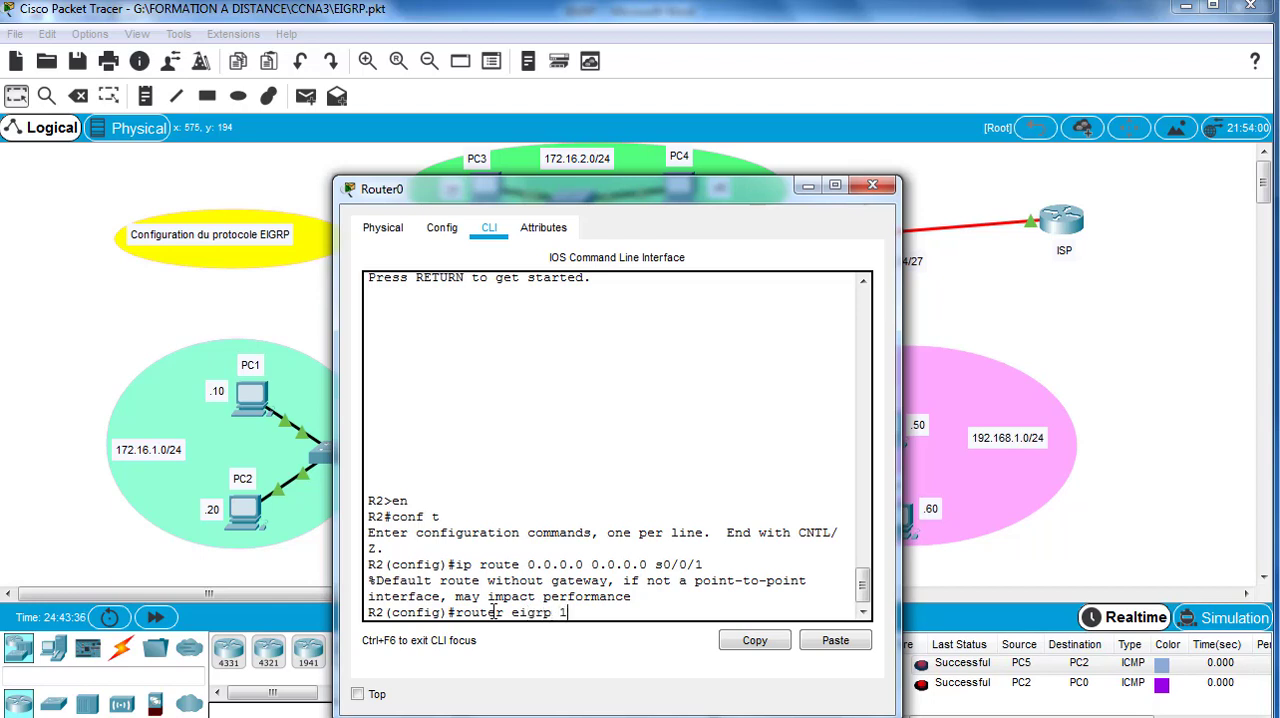
key(Return)
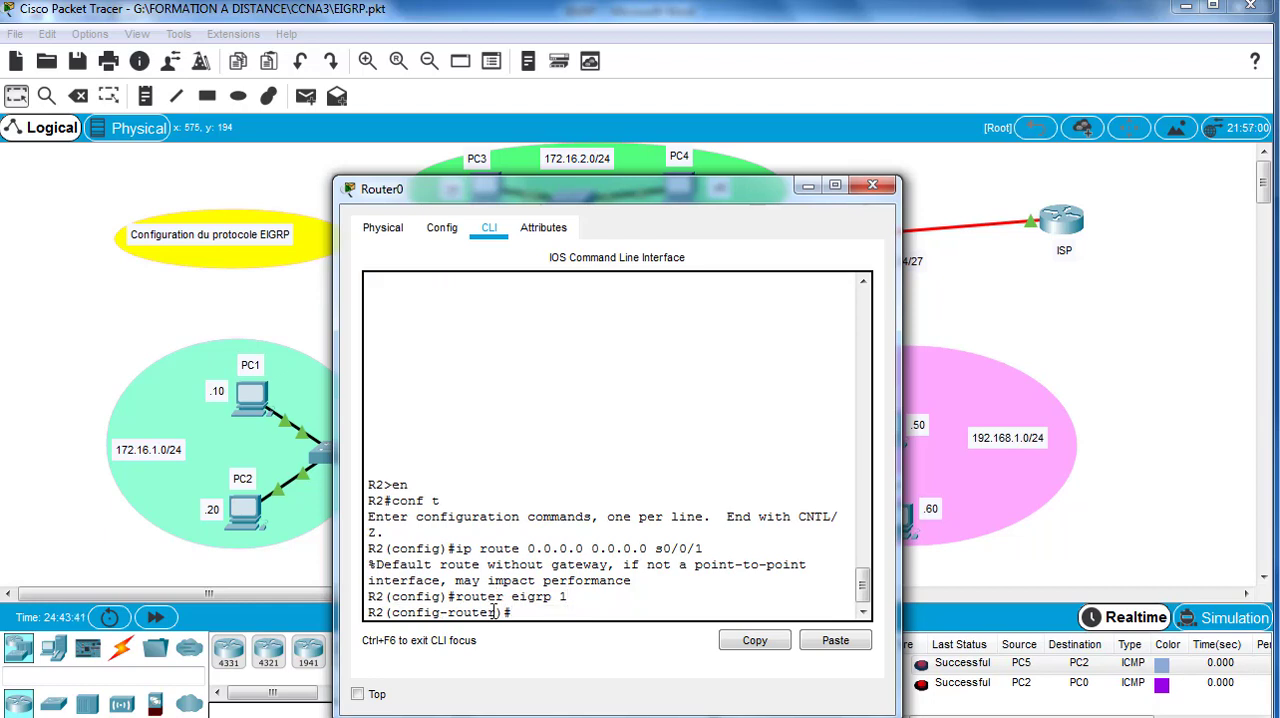
text(edi)
key(Tab)
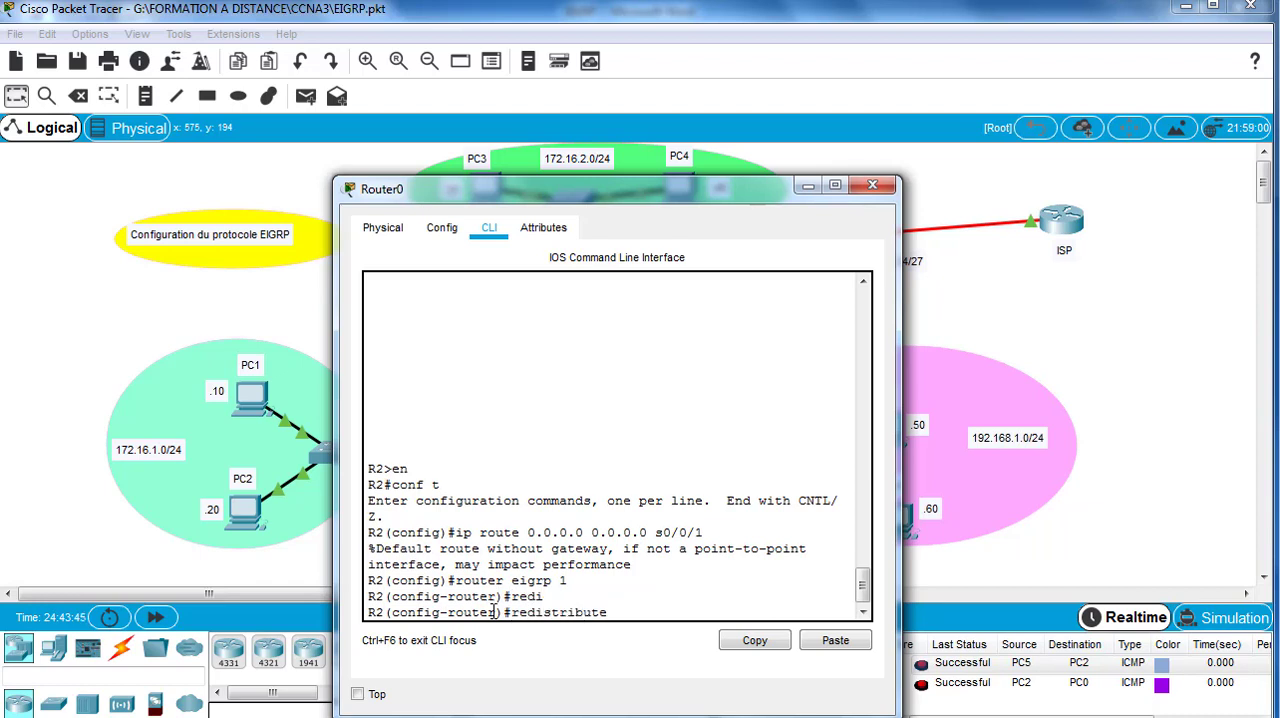
text(st)
key(Tab)
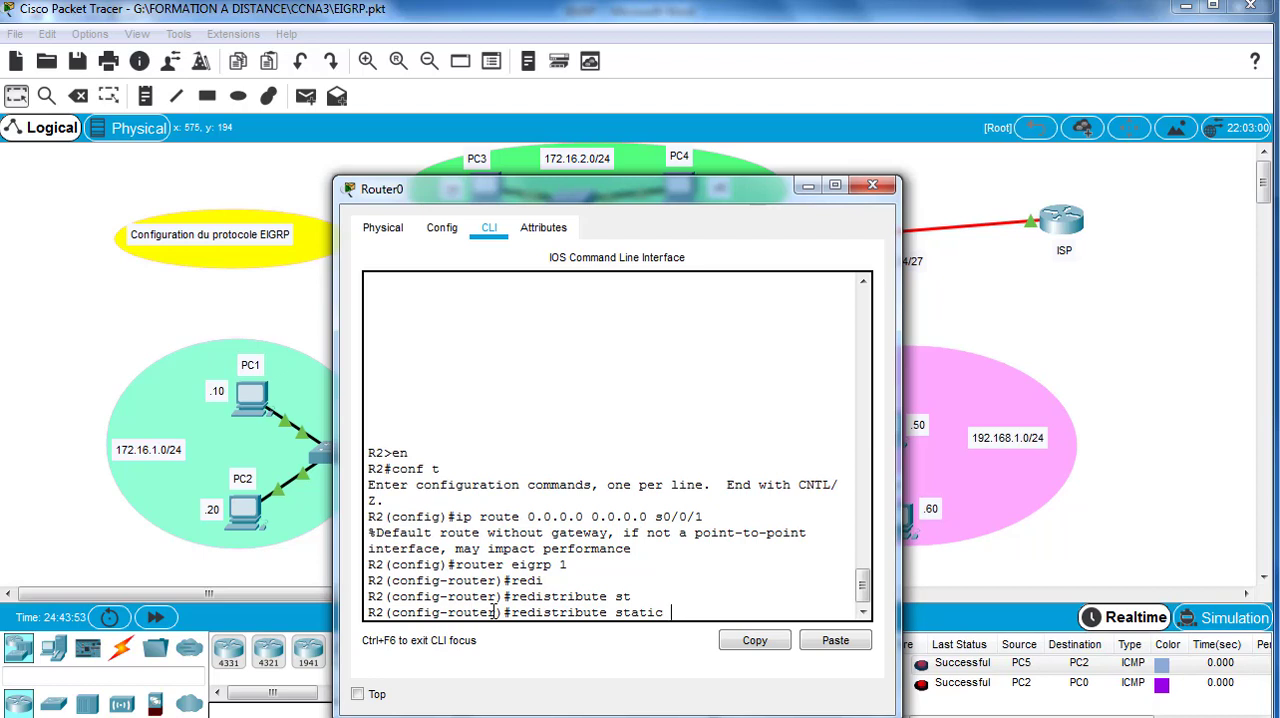
key(Return)
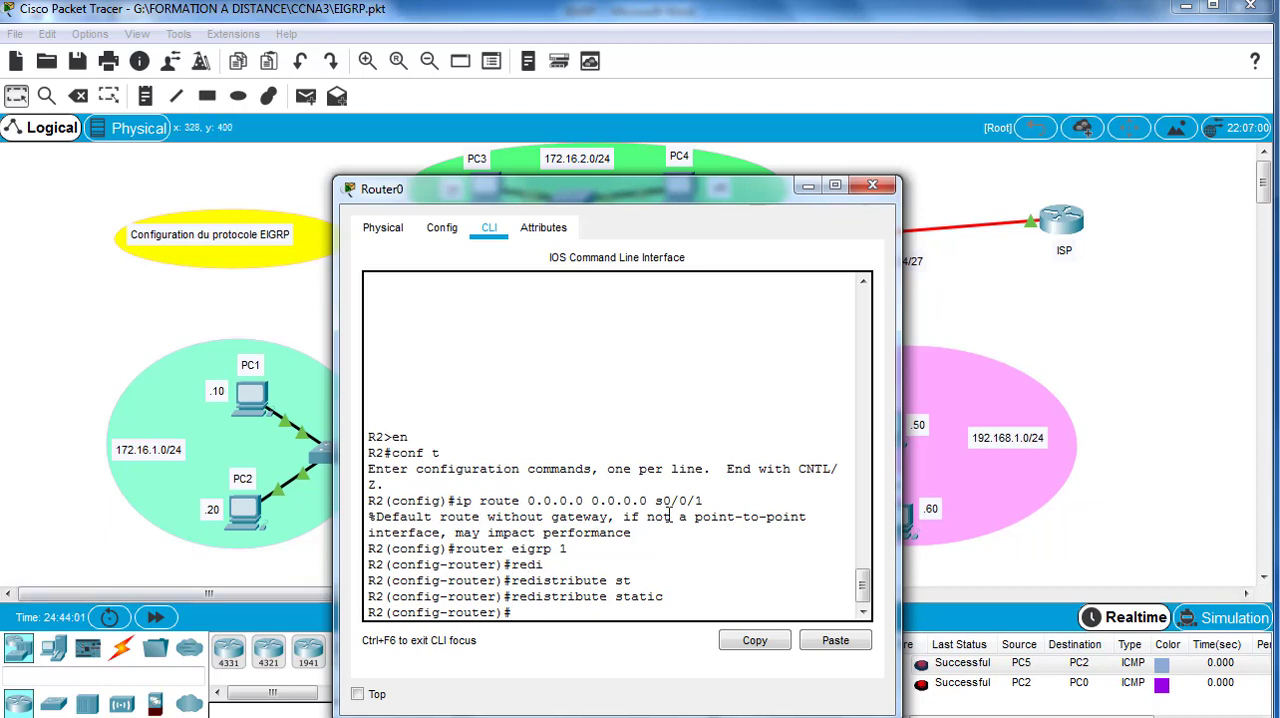
click(808, 185)
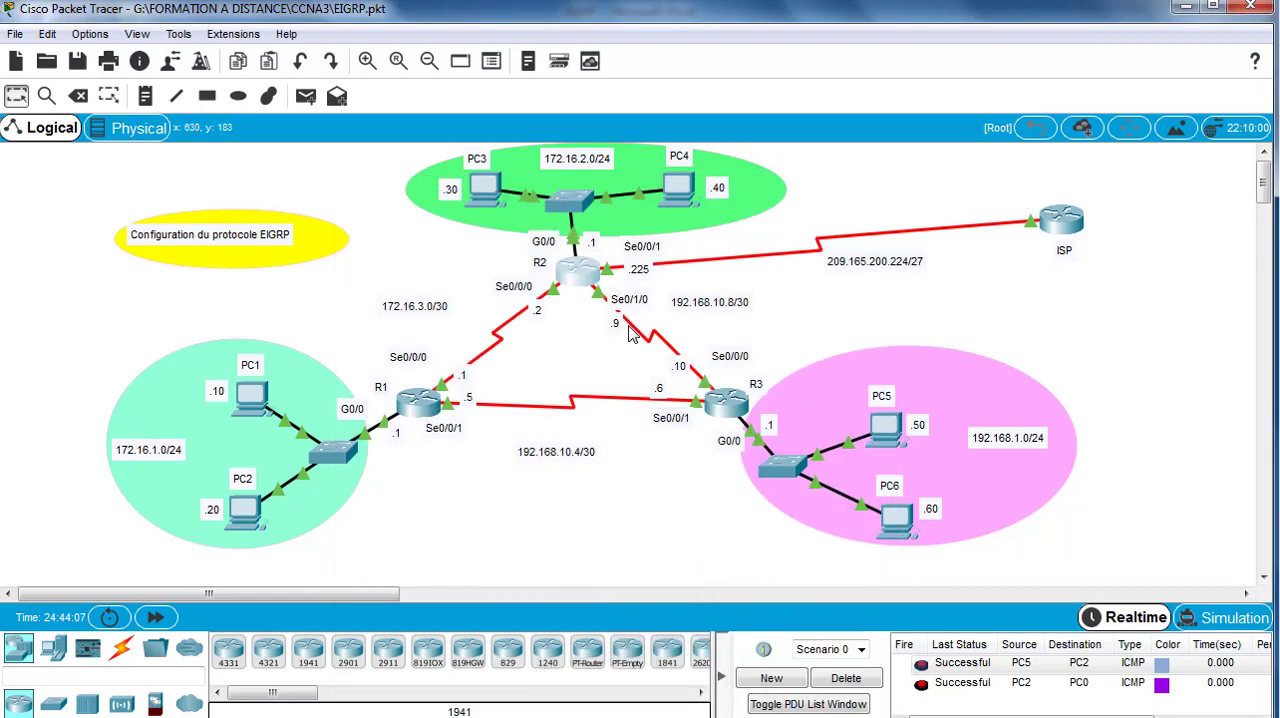
Step: Open R1's command line and exit the configuration modes back to the privileged prompt
click(425, 410)
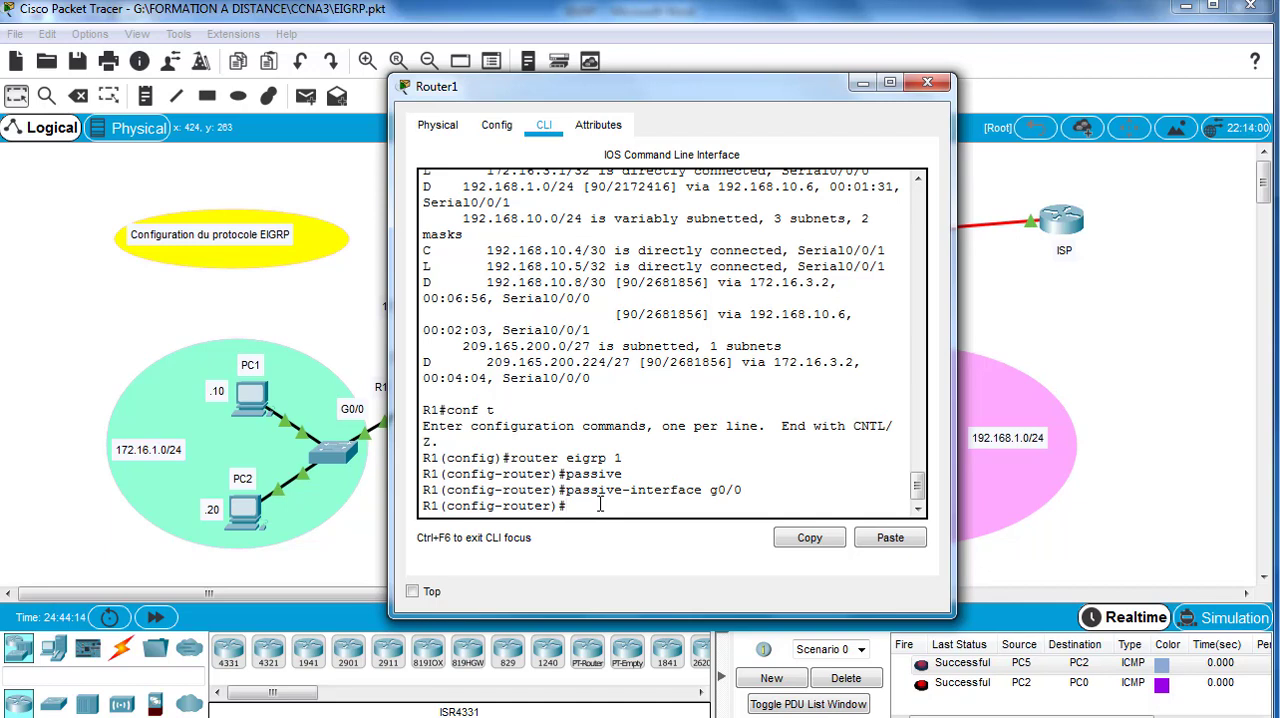
text(exit)
key(Return)
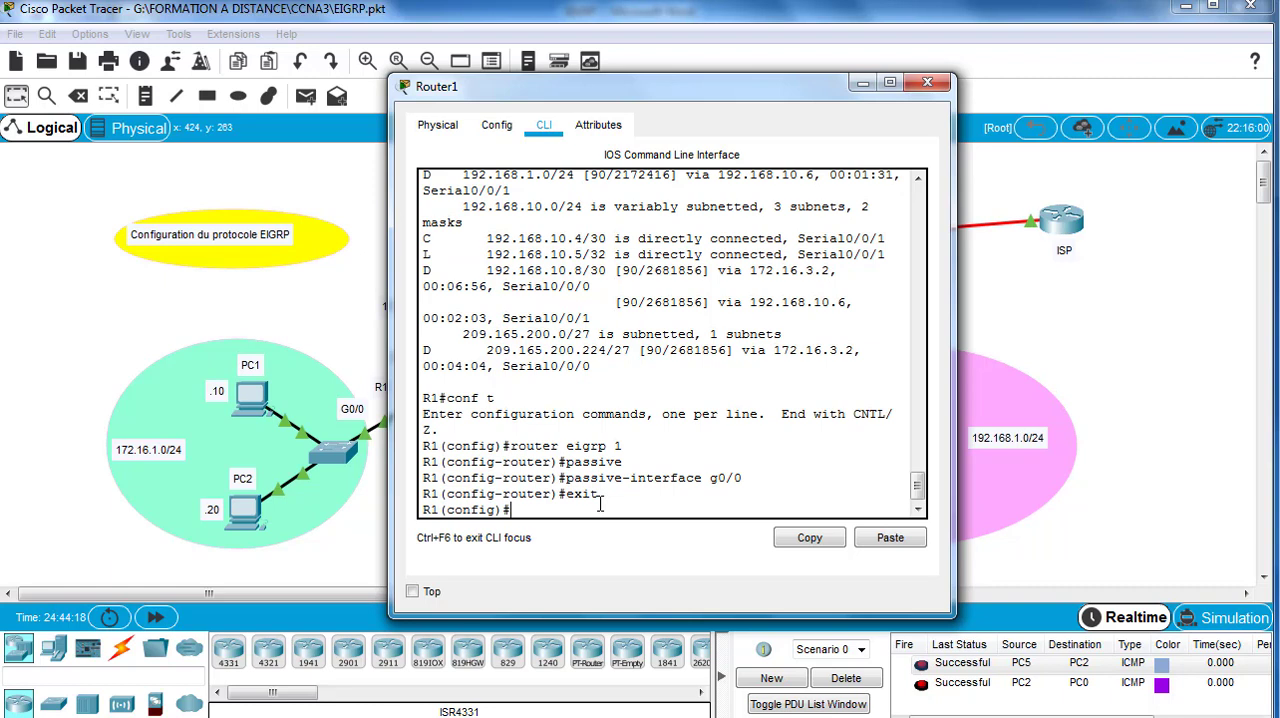
text(exit)
key(Return)
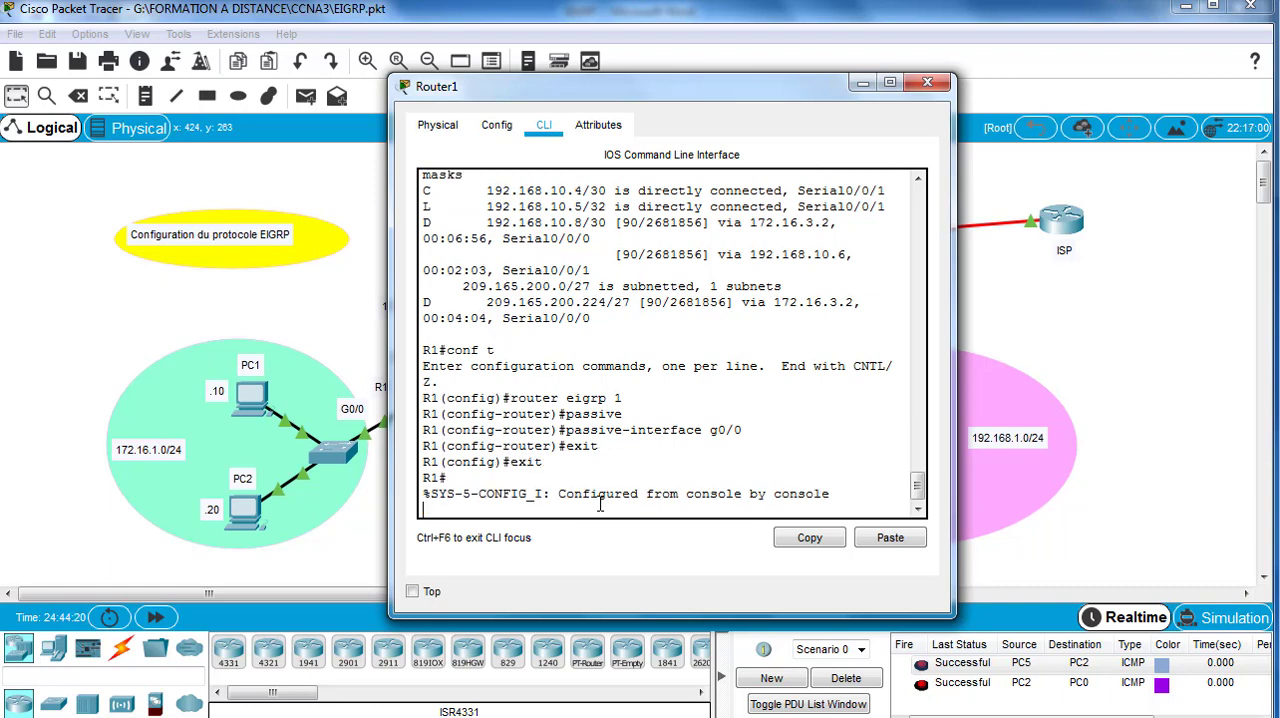
key(Return)
Step: Display R1's complete routing table with sh ip route in a widened command-line window, up to the prompt
text(s)
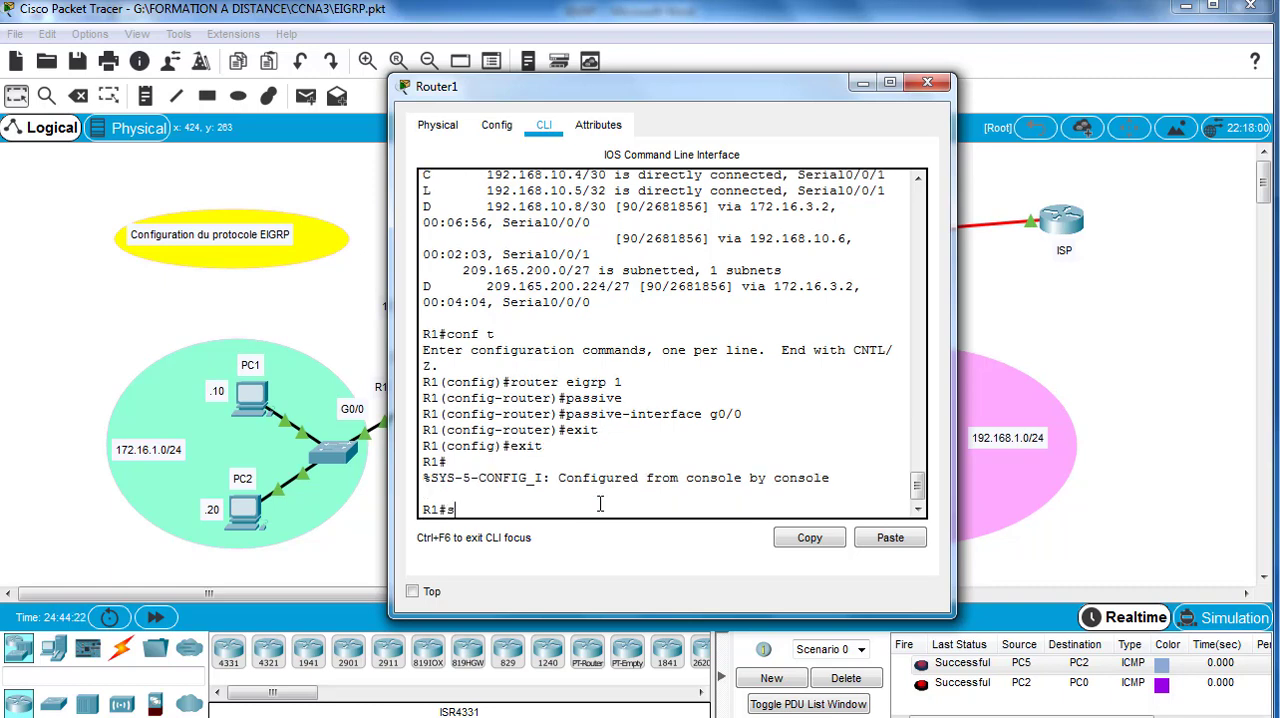
text(h ip route)
key(Return)
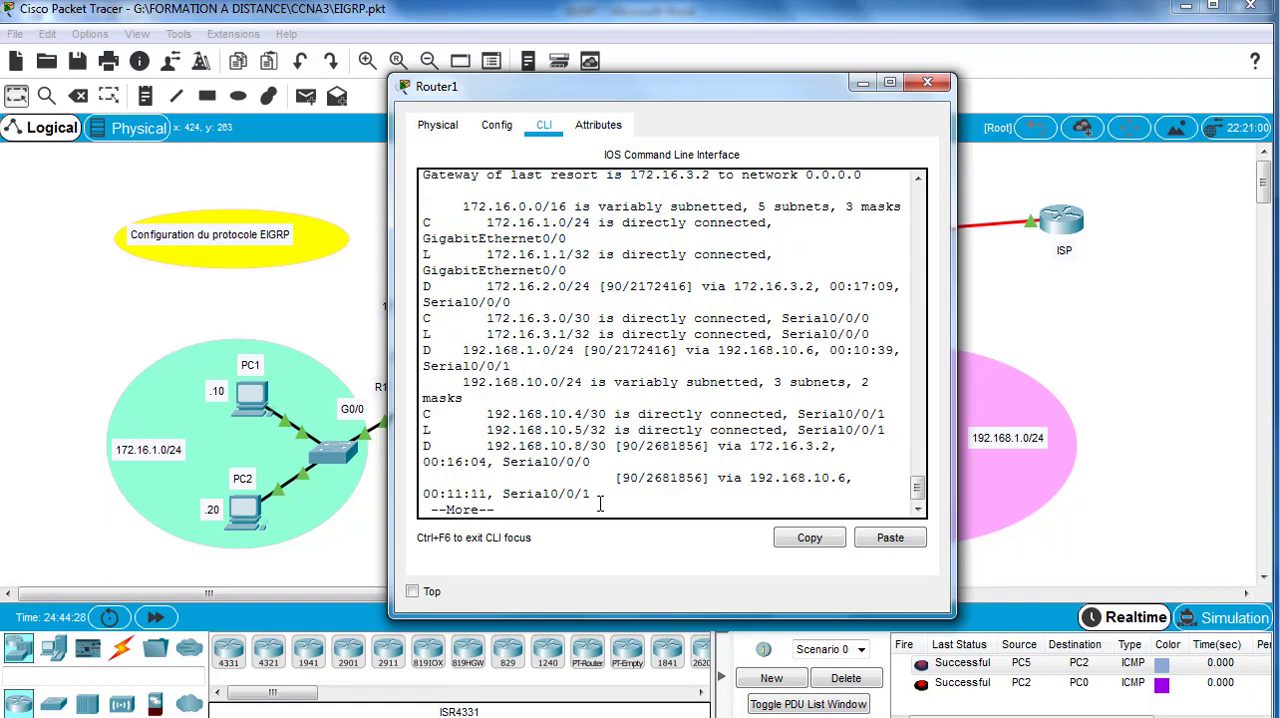
key(Return)
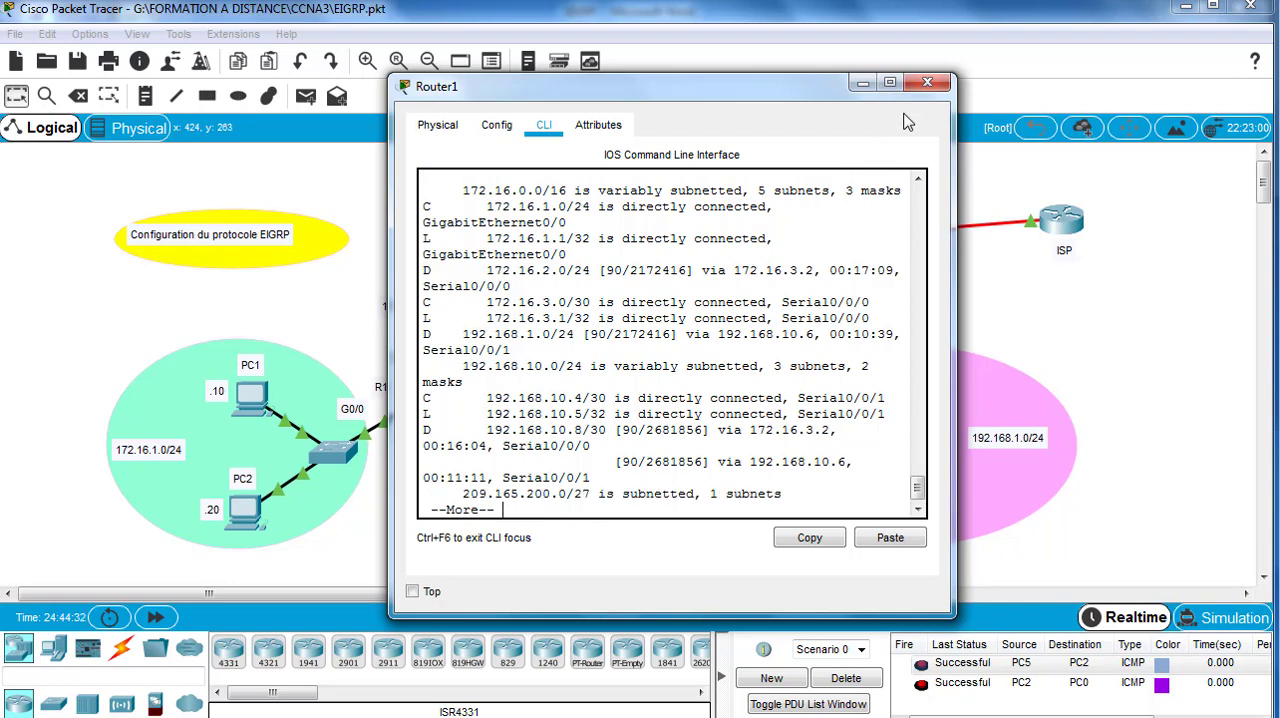
drag(950, 268, 1160, 271)
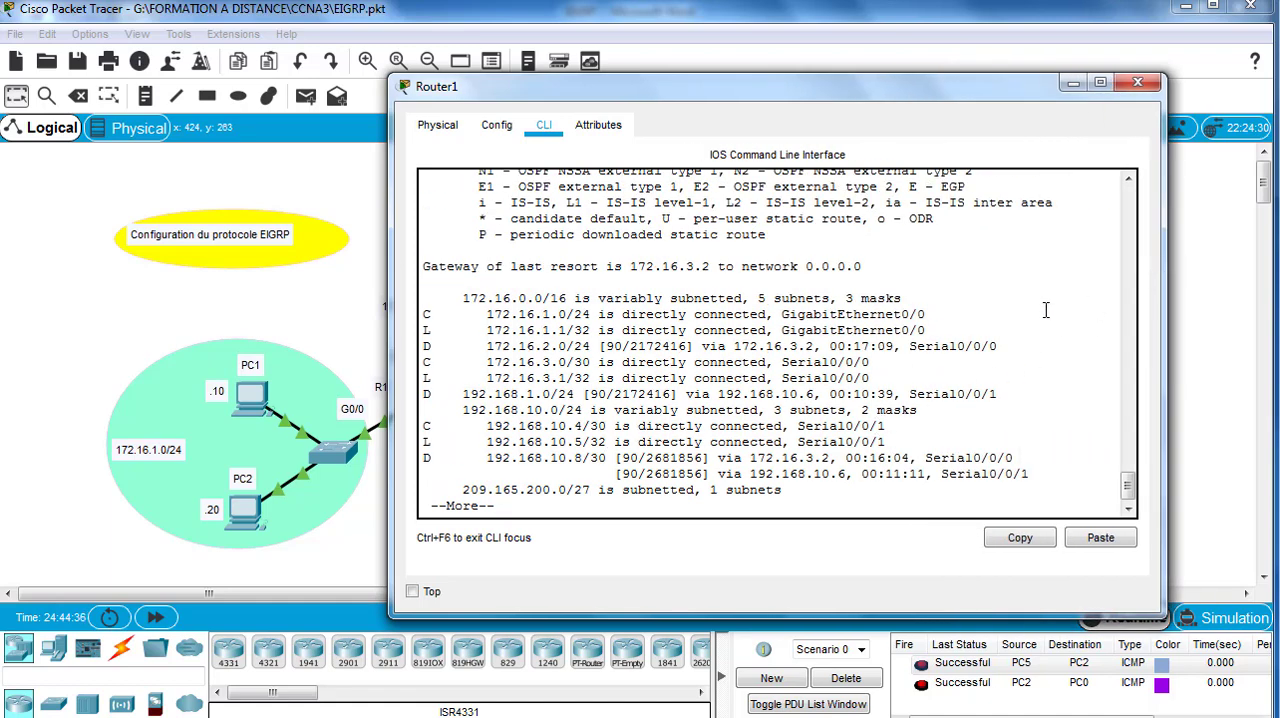
key(Return)
key(Return)
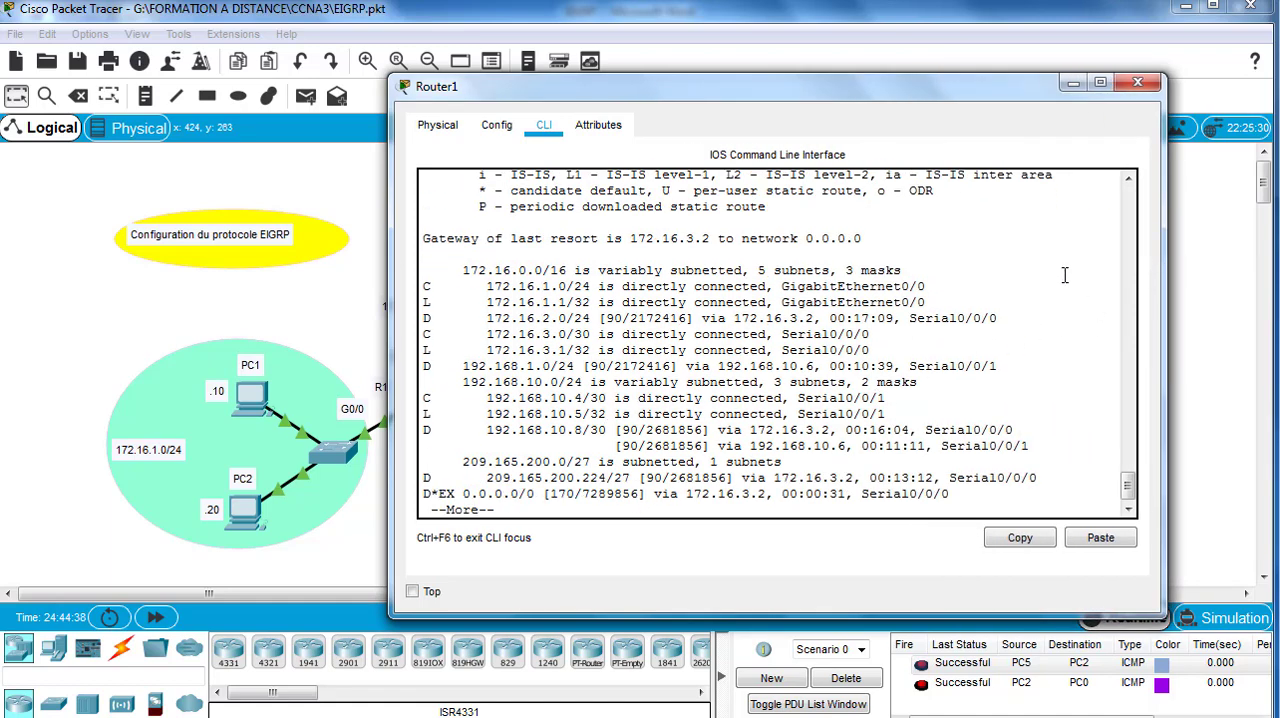
key(Return)
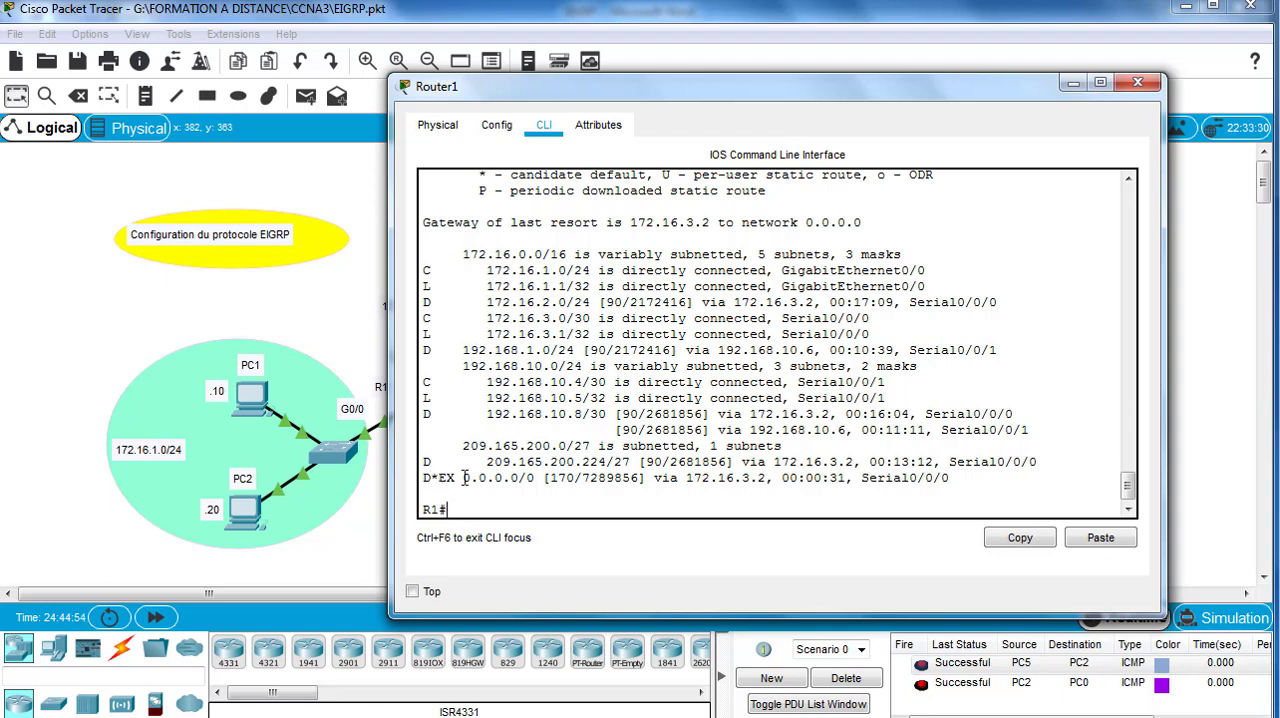
Step: Compare R1's default route entry with the route code legend, and minimize the router window
scroll(608, 435, up, 3)
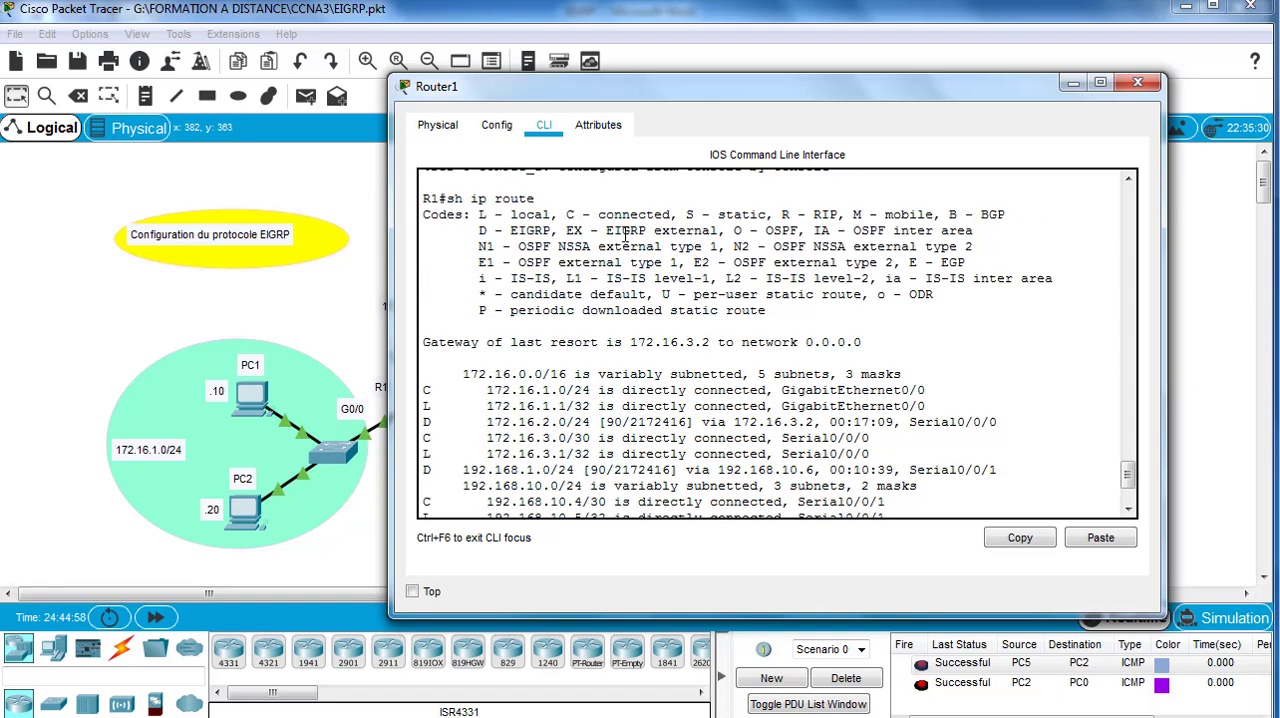
scroll(720, 400, down, 3)
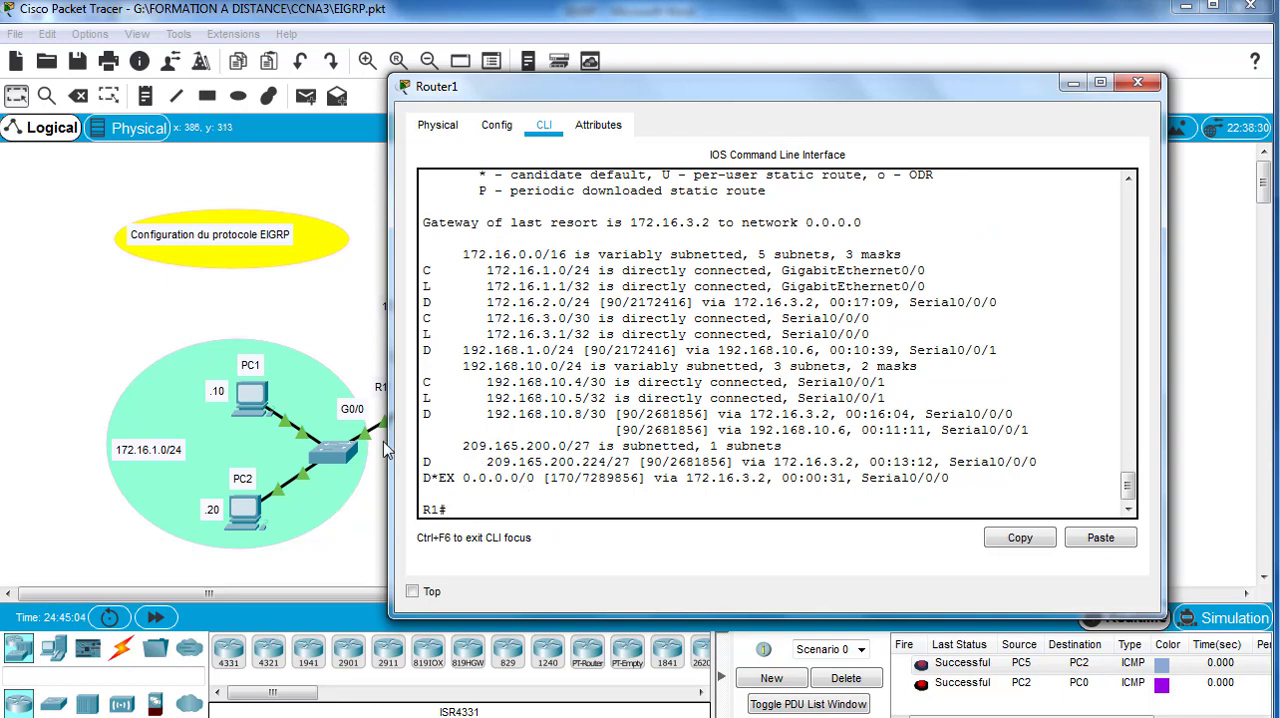
click(1073, 84)
Step: Open R3's command line, enter privileged mode and display its routing table down to the default route with sh ip route
click(730, 404)
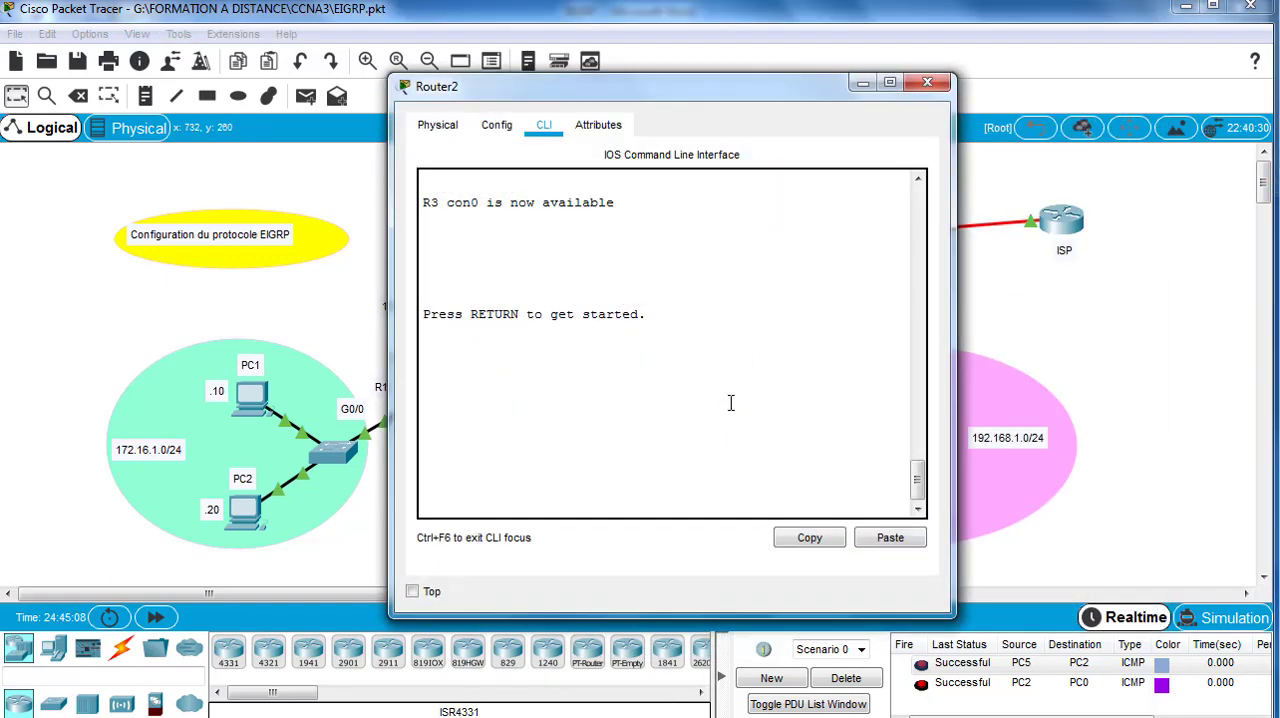
key(Return)
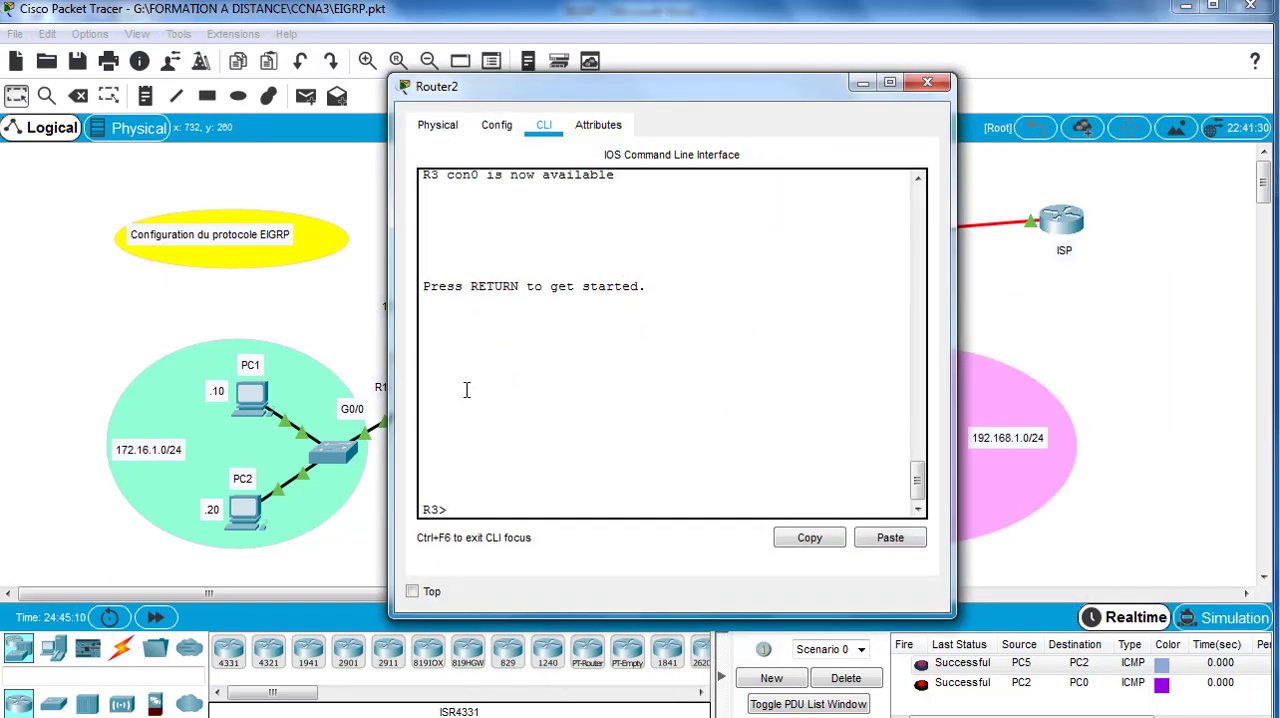
text(en)
key(Return)
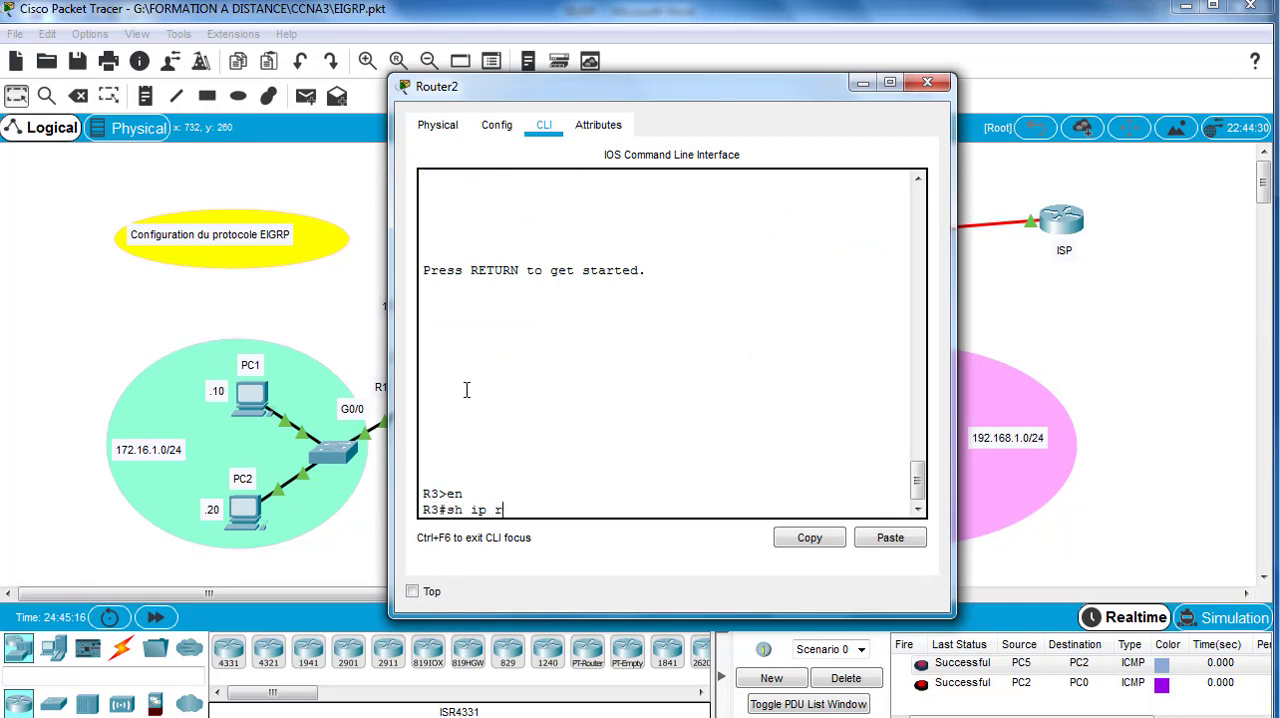
key(Return)
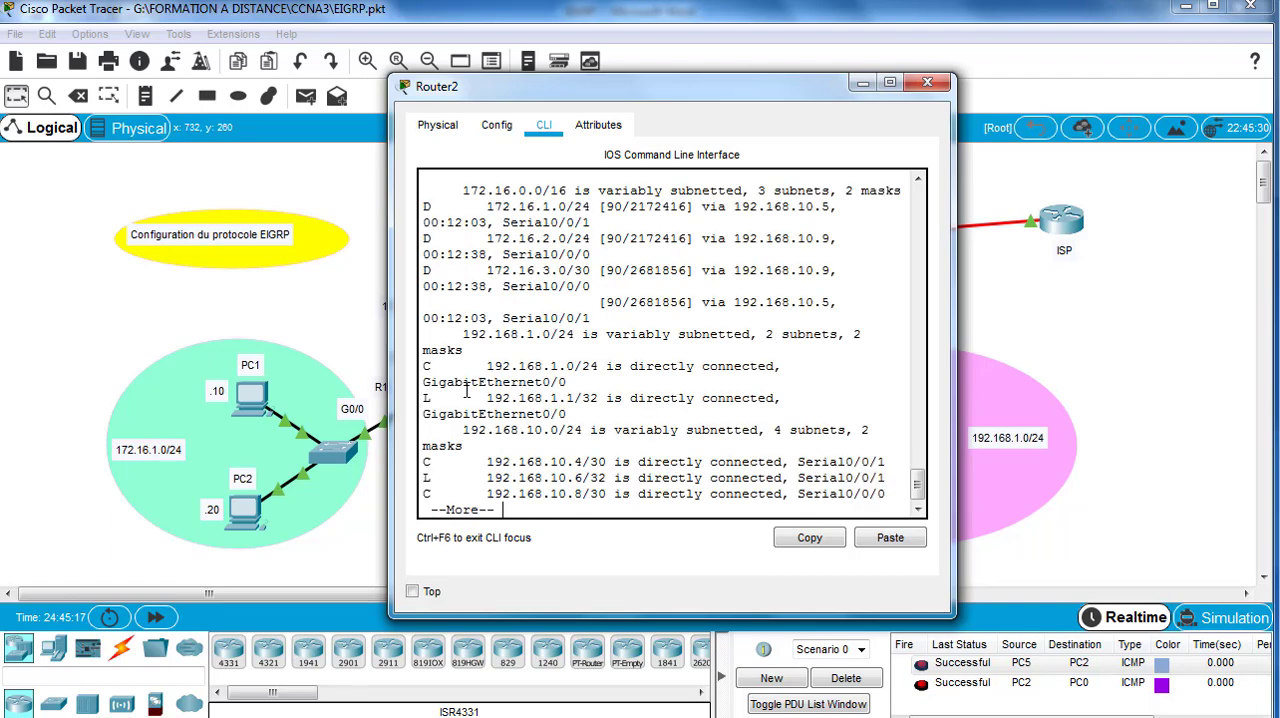
key(Return)
key(Return)
key(Return)
key(Return)
key(Return)
key(Return)
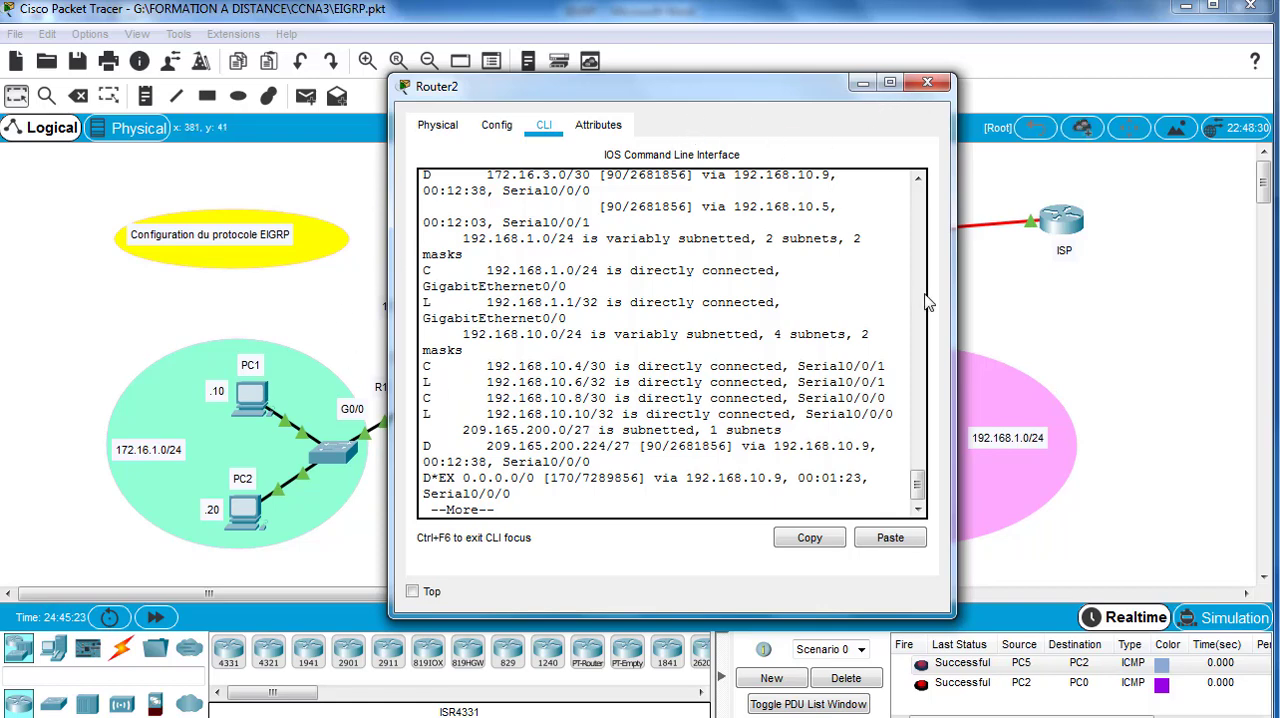
Step: Widen R3's command-line window, check the default route against the route codes up to the prompt, and close the window
drag(954, 296, 1152, 278)
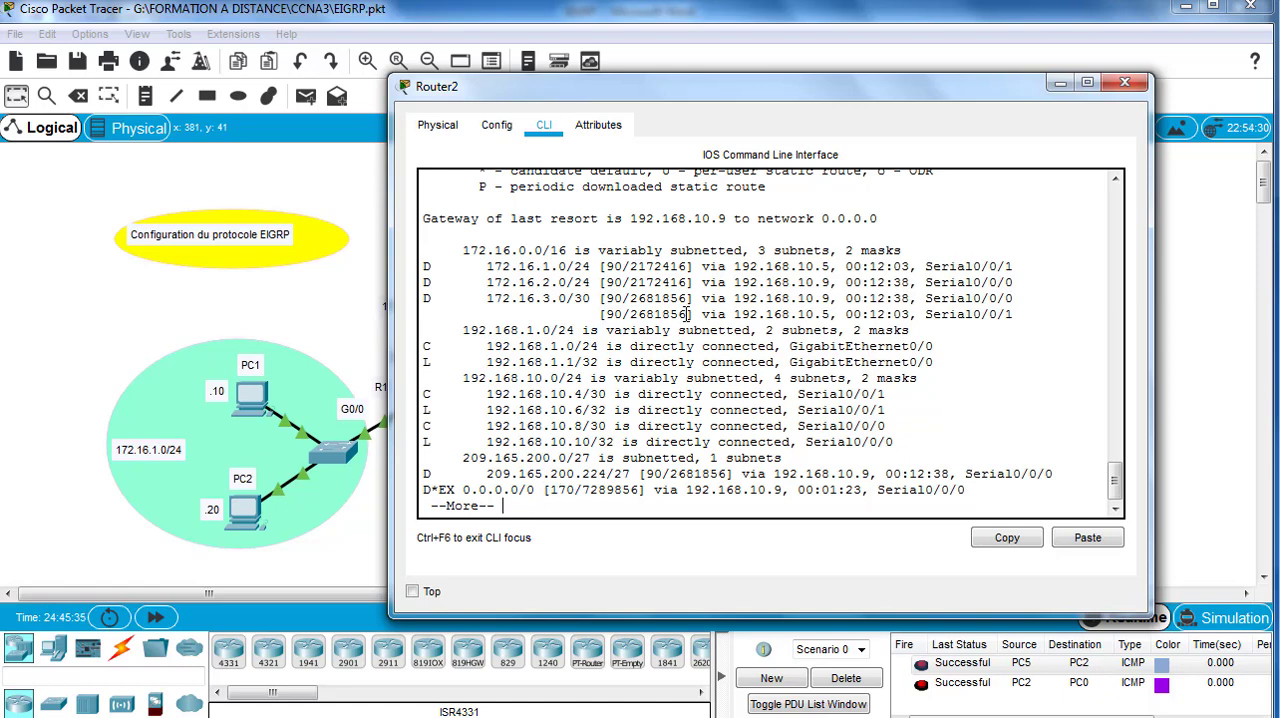
scroll(687, 314, up, 3)
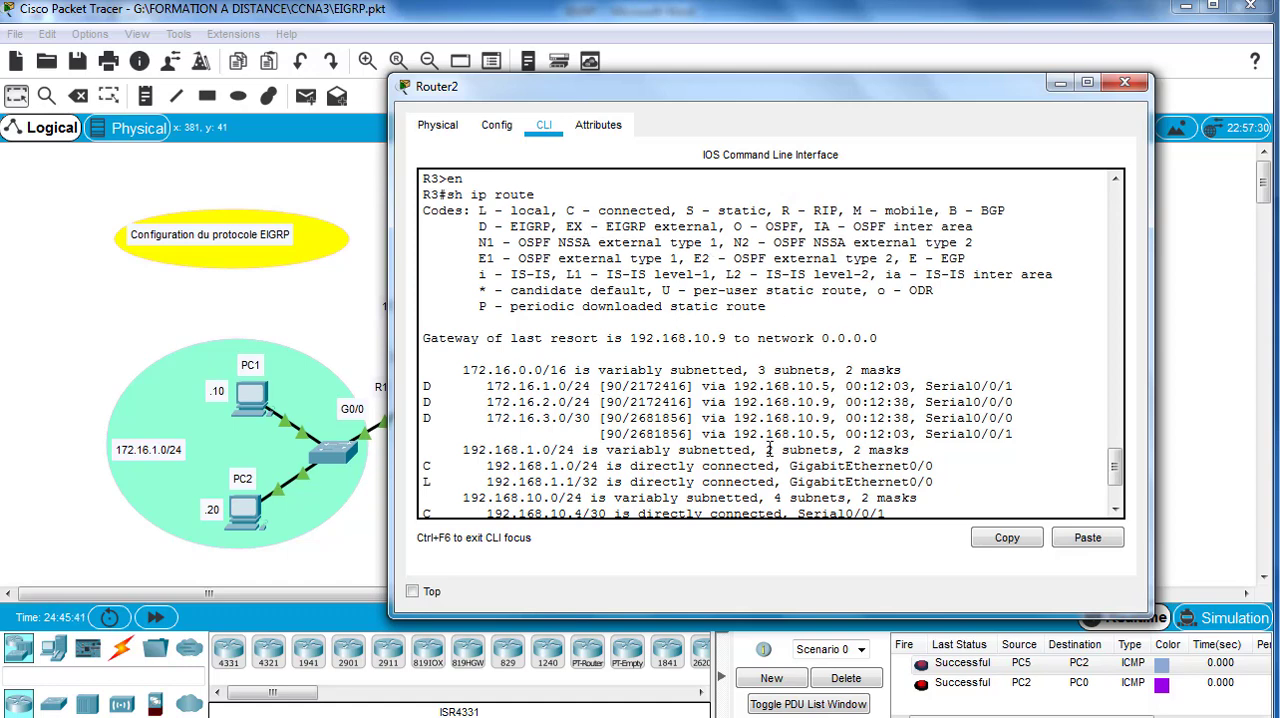
scroll(768, 450, down, 3)
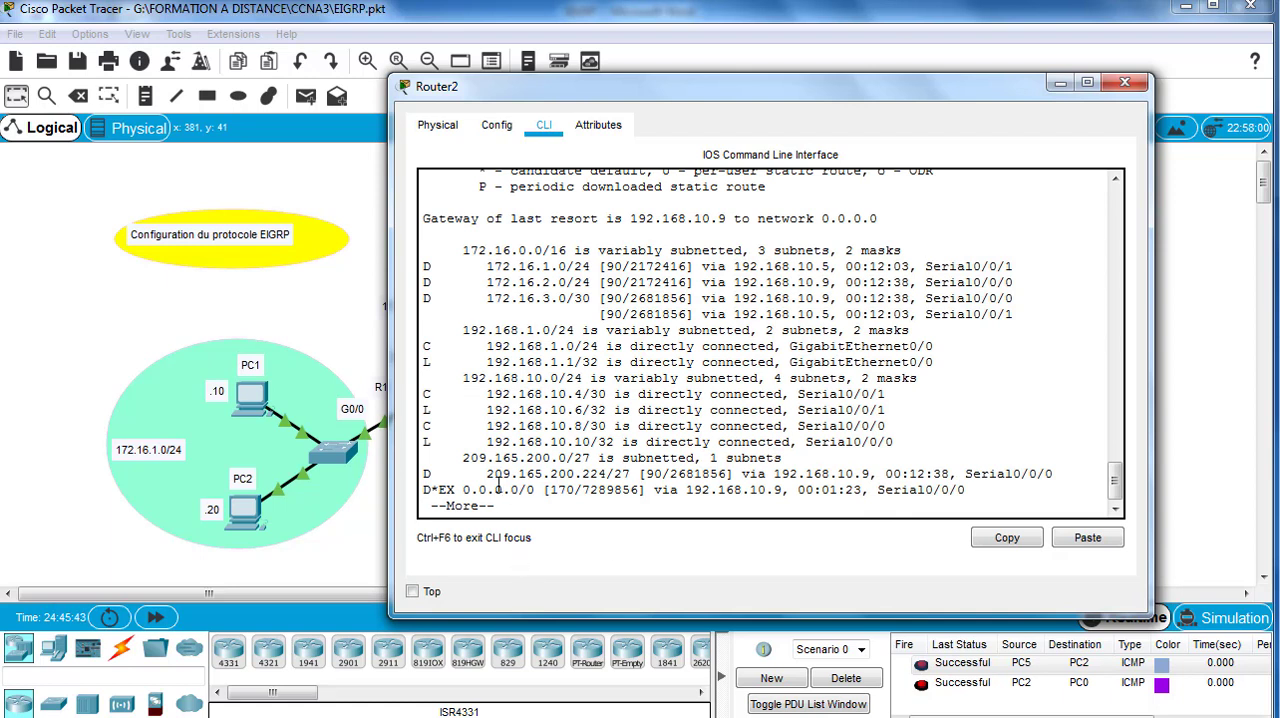
key(space)
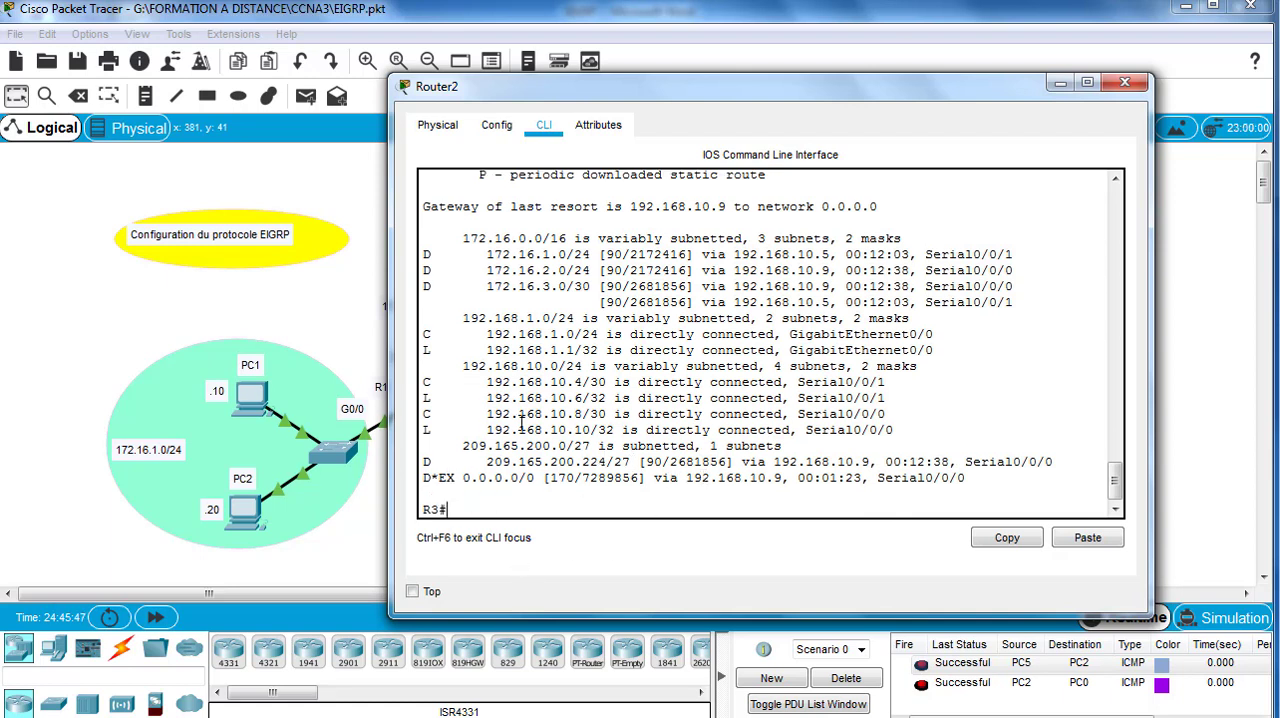
click(1125, 82)
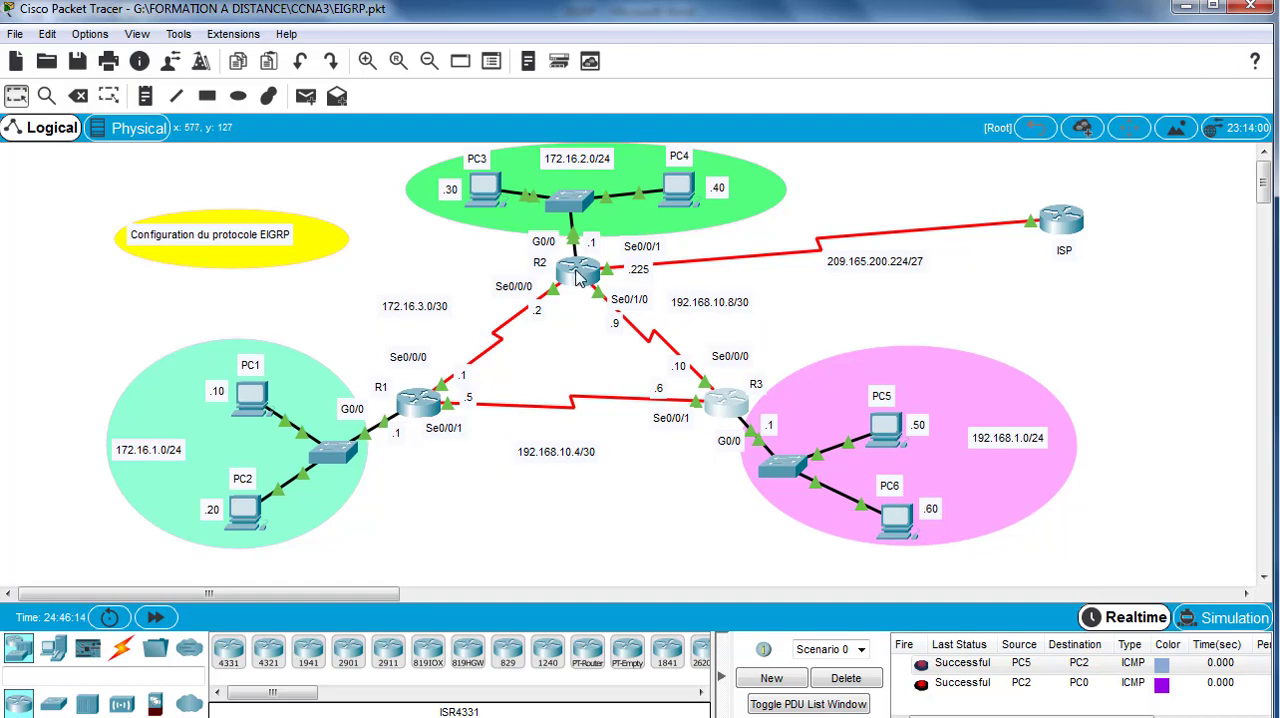
mouse_move(577, 277)
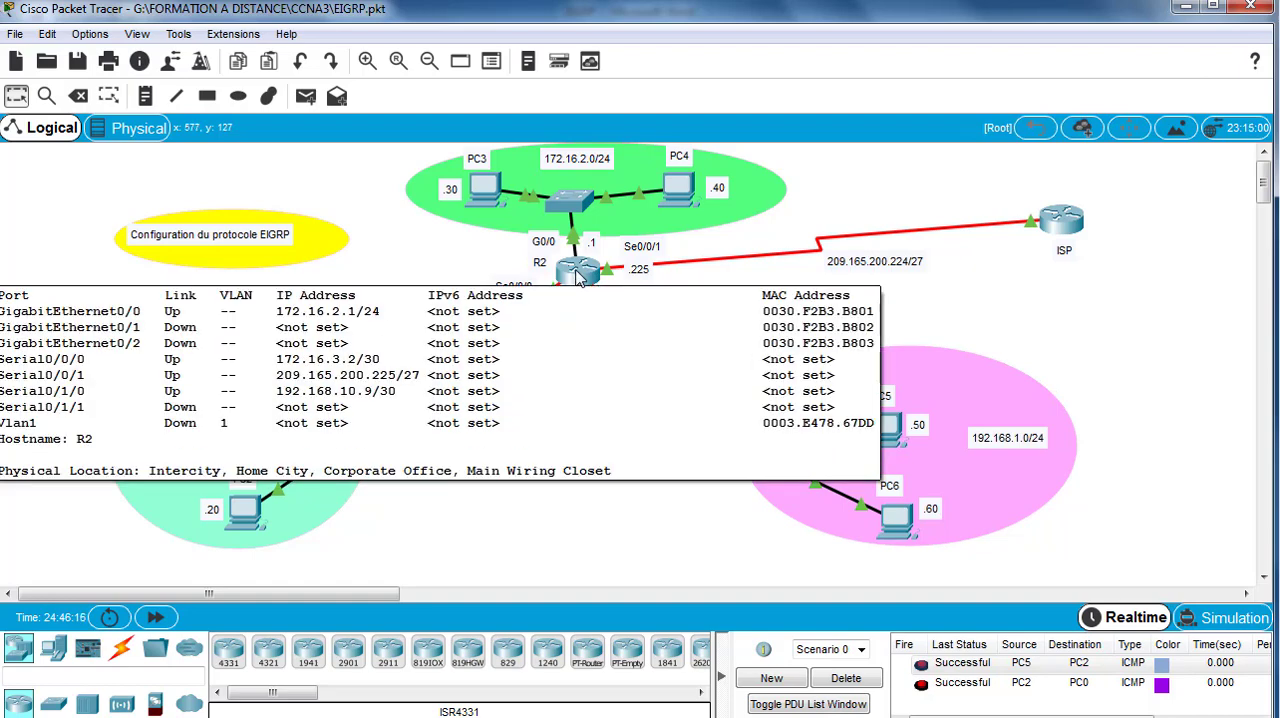